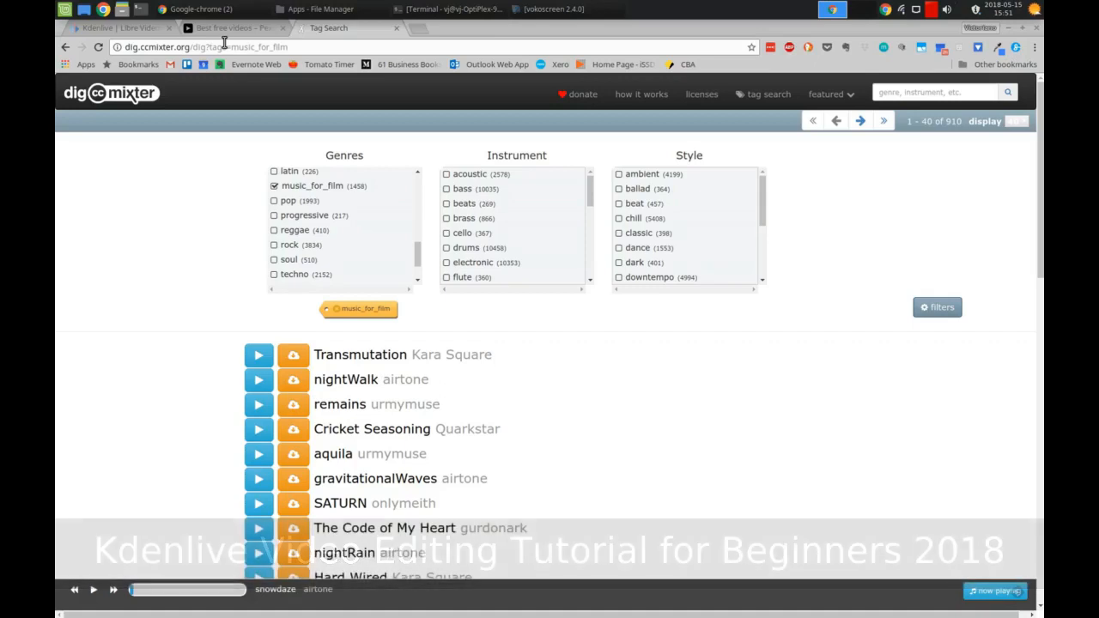
# Go to the Kdenlive website and look over its home page, including the help links and latest news.
pyautogui.click(95, 29)
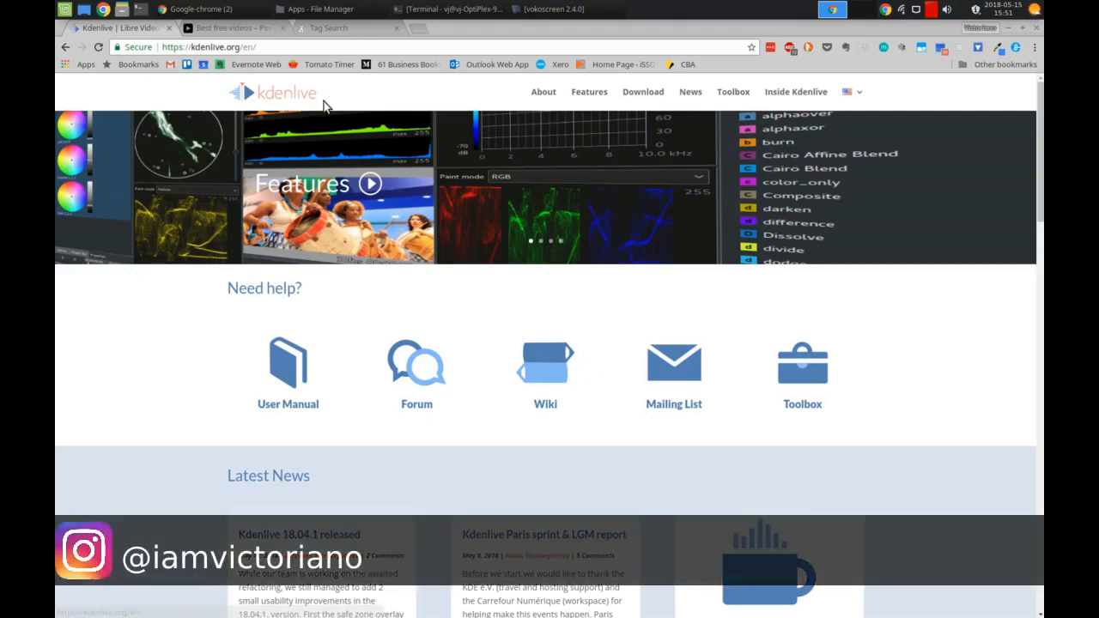
pyautogui.scroll(-5, 934, 312)
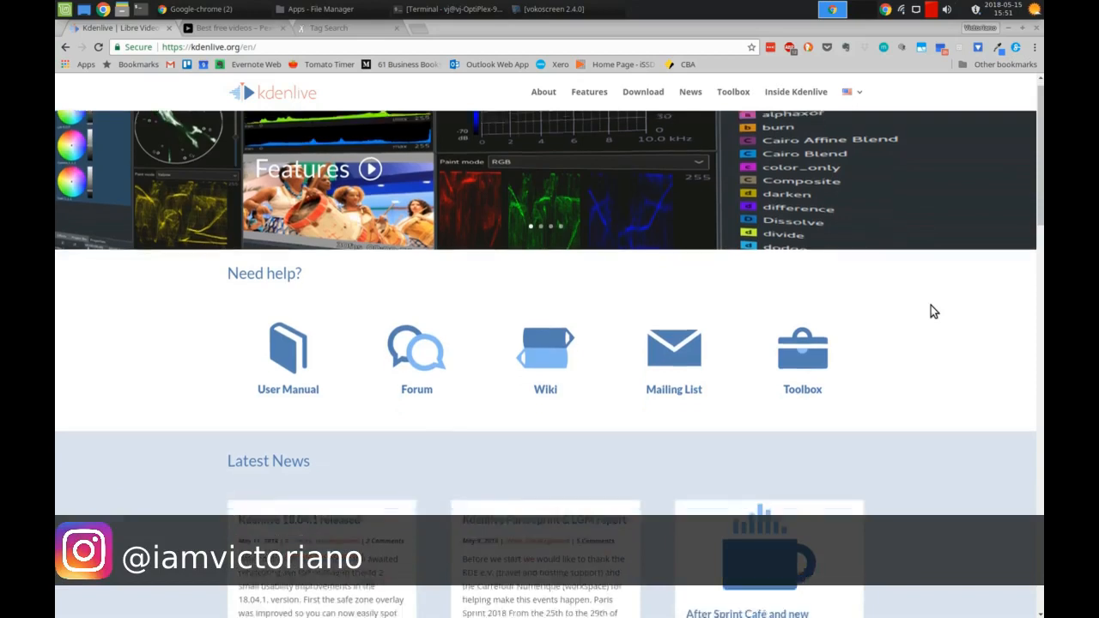
pyautogui.scroll(5, 934, 312)
pyautogui.scroll(-1, 532, 341)
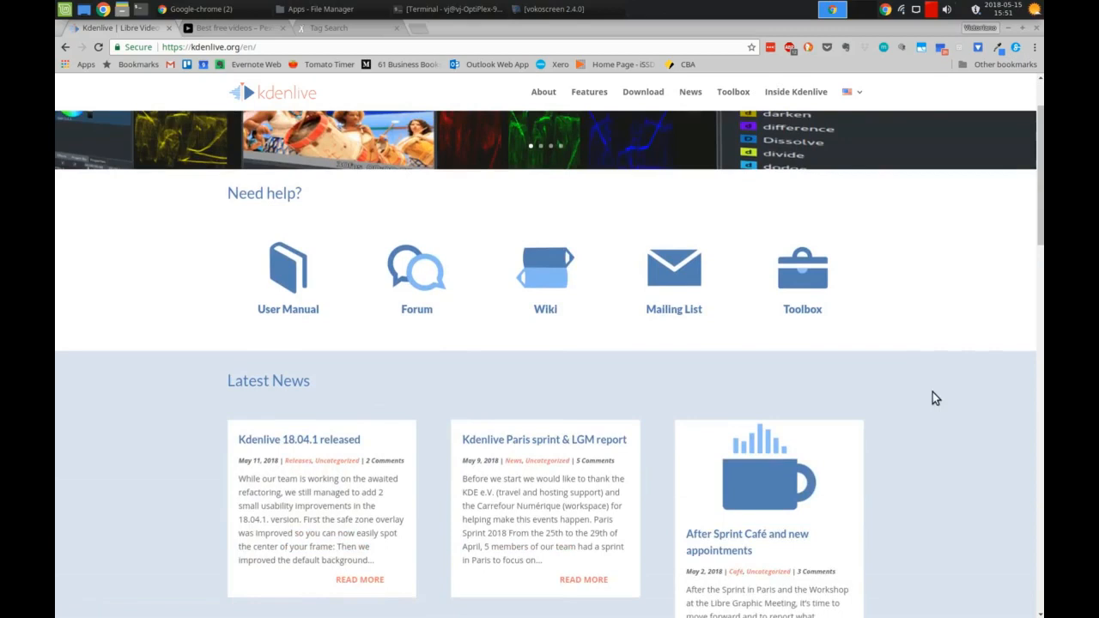
pyautogui.scroll(1, 934, 398)
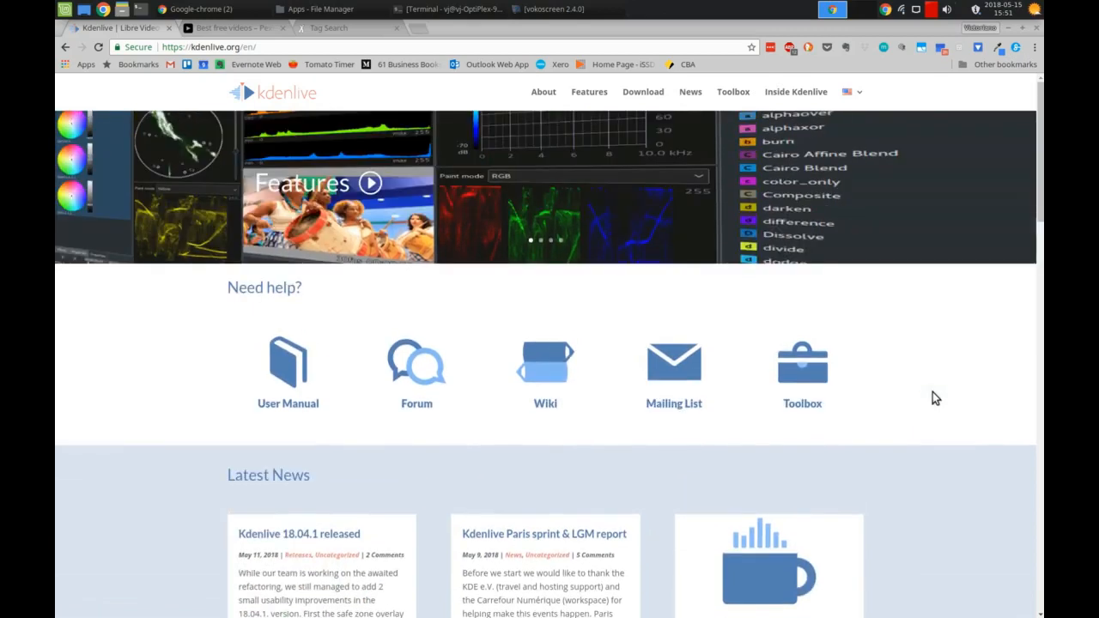
# Open the Kdenlive download page and review the packages offered for Linux, Windows and Mac OSX.
pyautogui.click(652, 101)
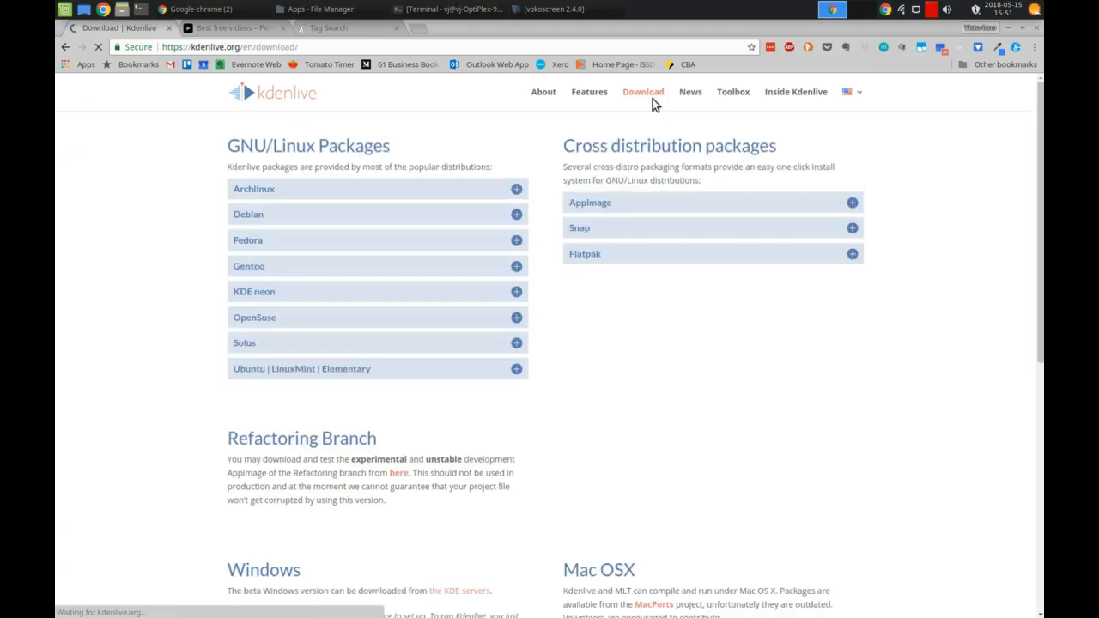
pyautogui.scroll(-2, 759, 289)
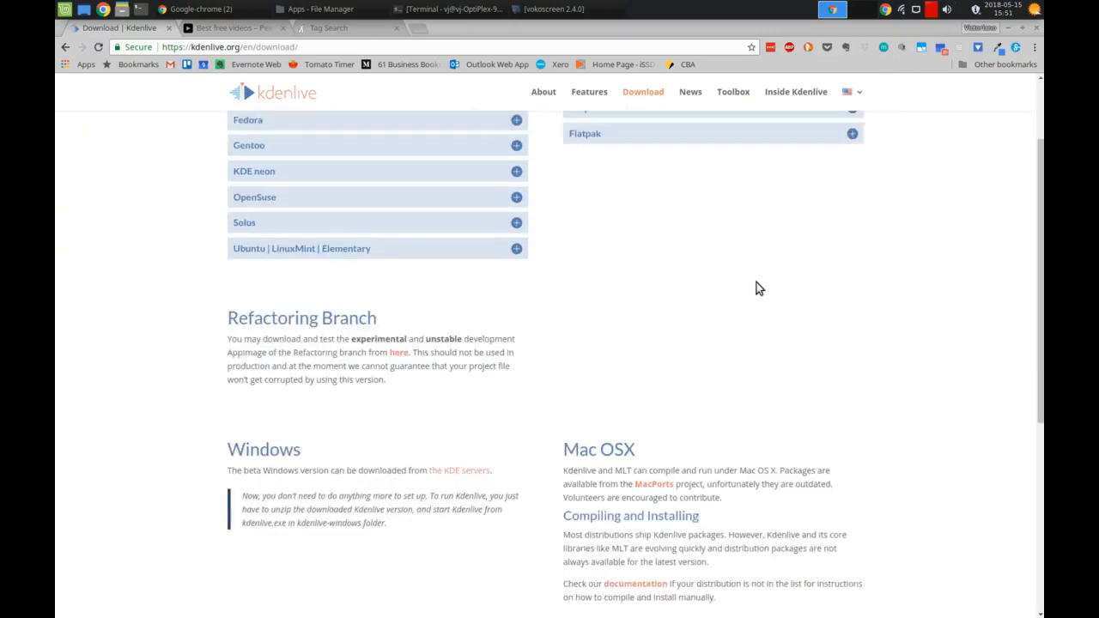
pyautogui.scroll(-2, 759, 288)
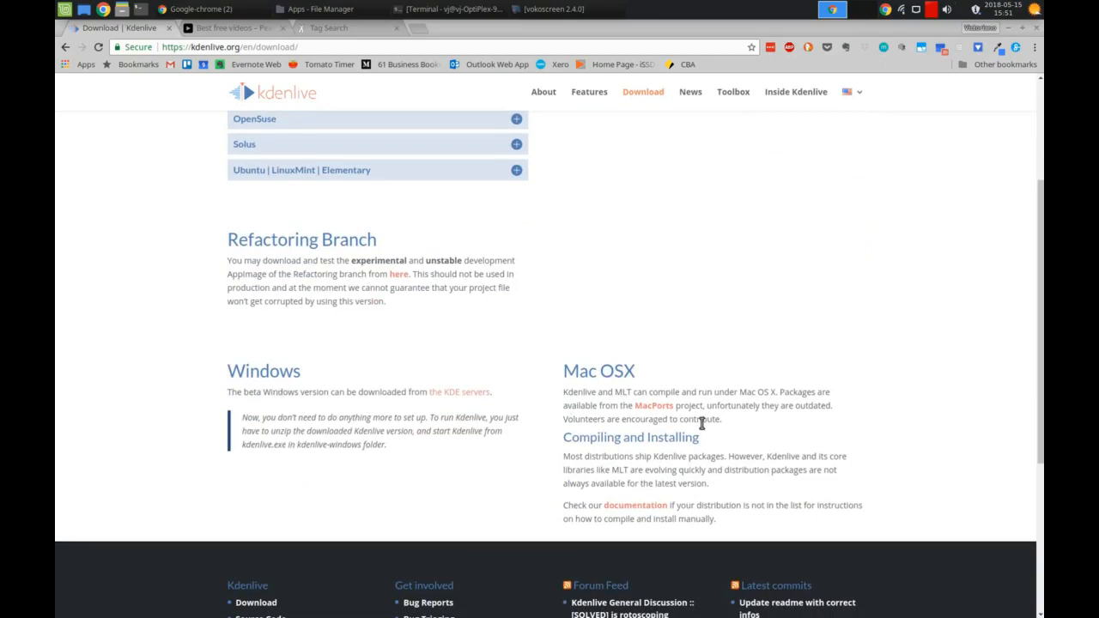
pyautogui.scroll(3, 740, 453)
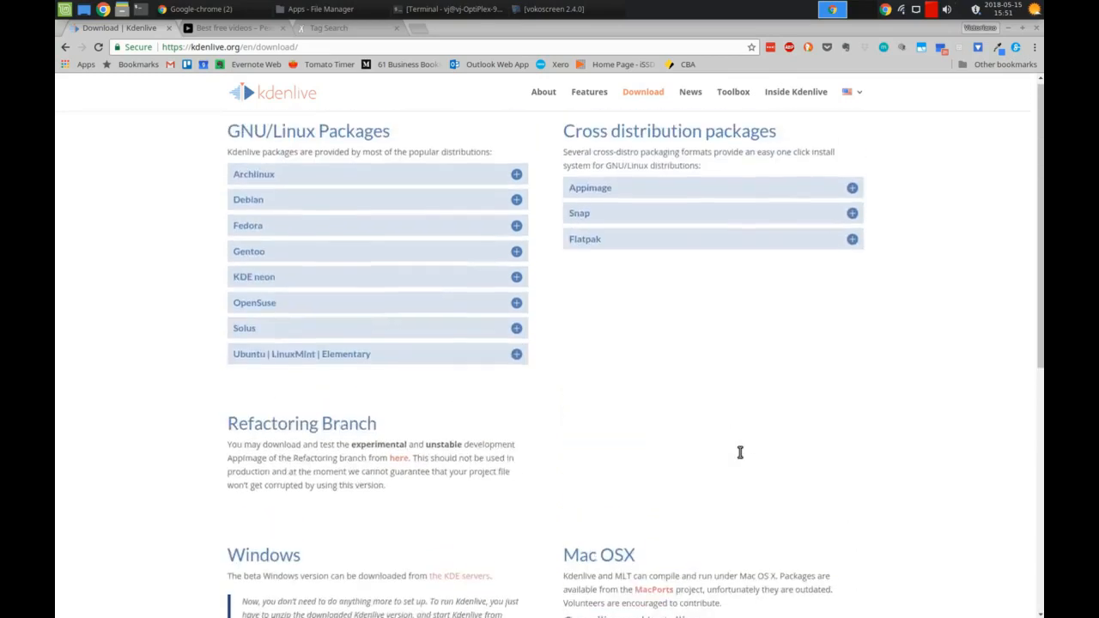
# Expand the AppImage, Snap and Flatpak entries under the cross distribution packages and read their installation instructions.
pyautogui.click(852, 193)
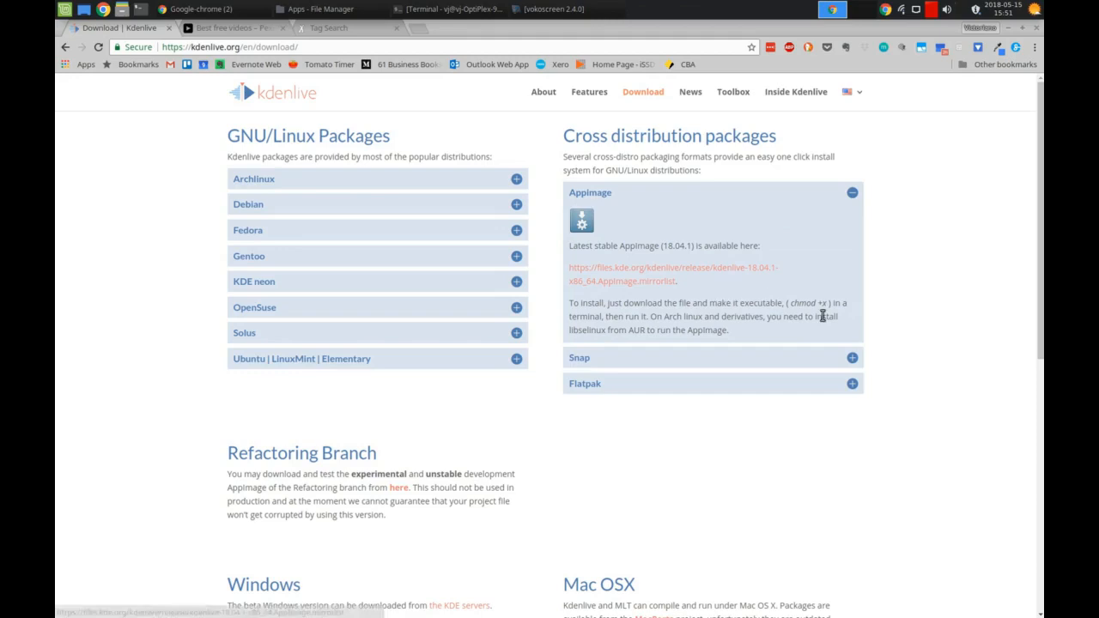
pyautogui.click(852, 358)
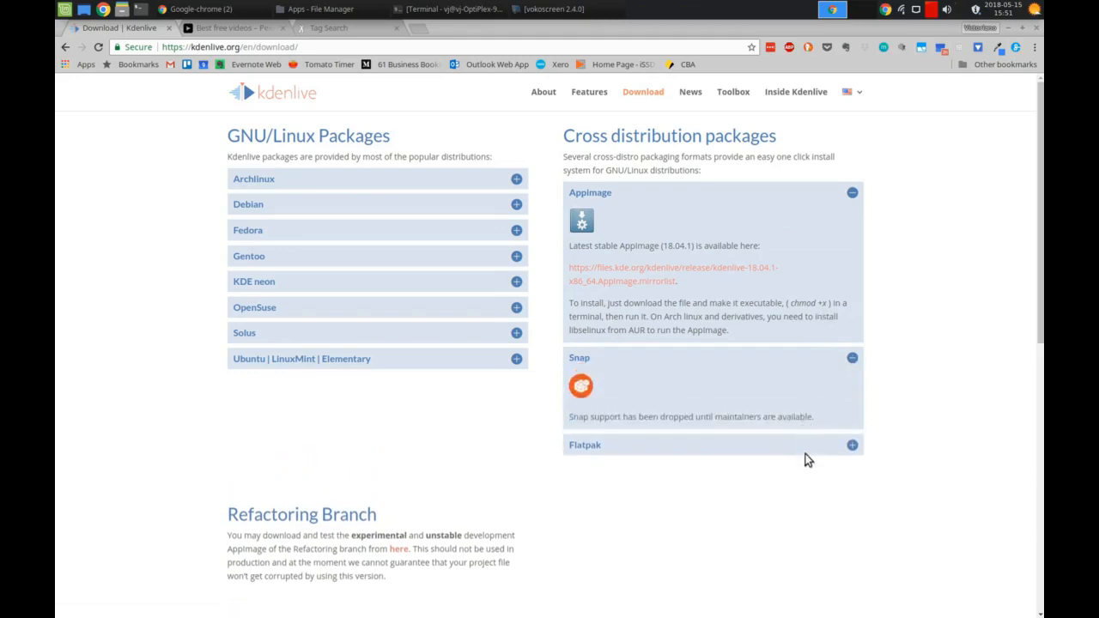
pyautogui.click(852, 445)
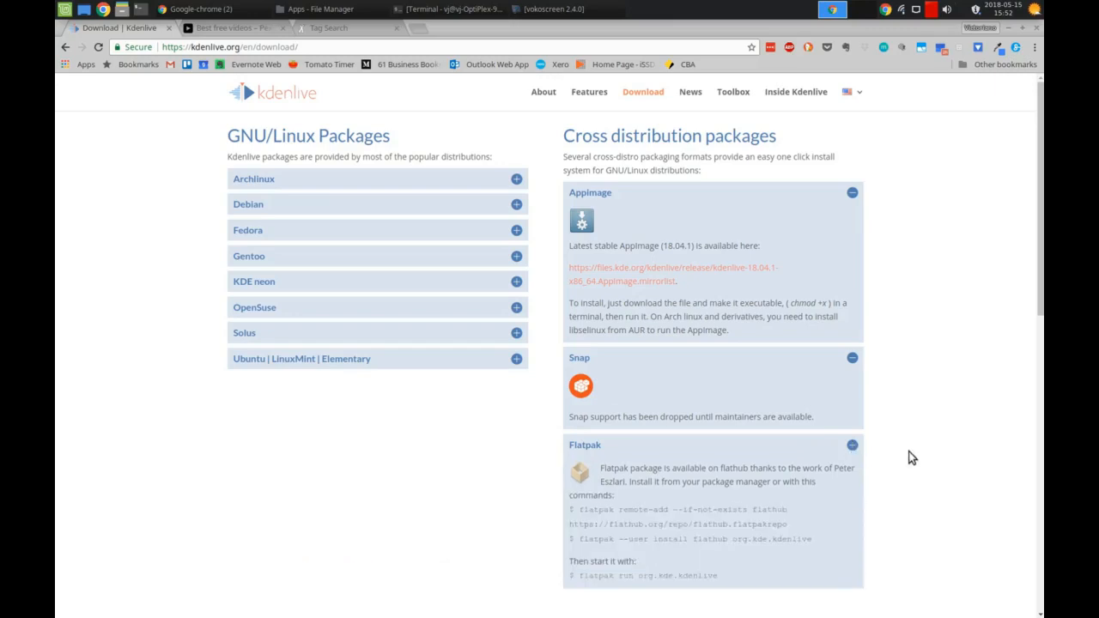
pyautogui.scroll(-2, 910, 458)
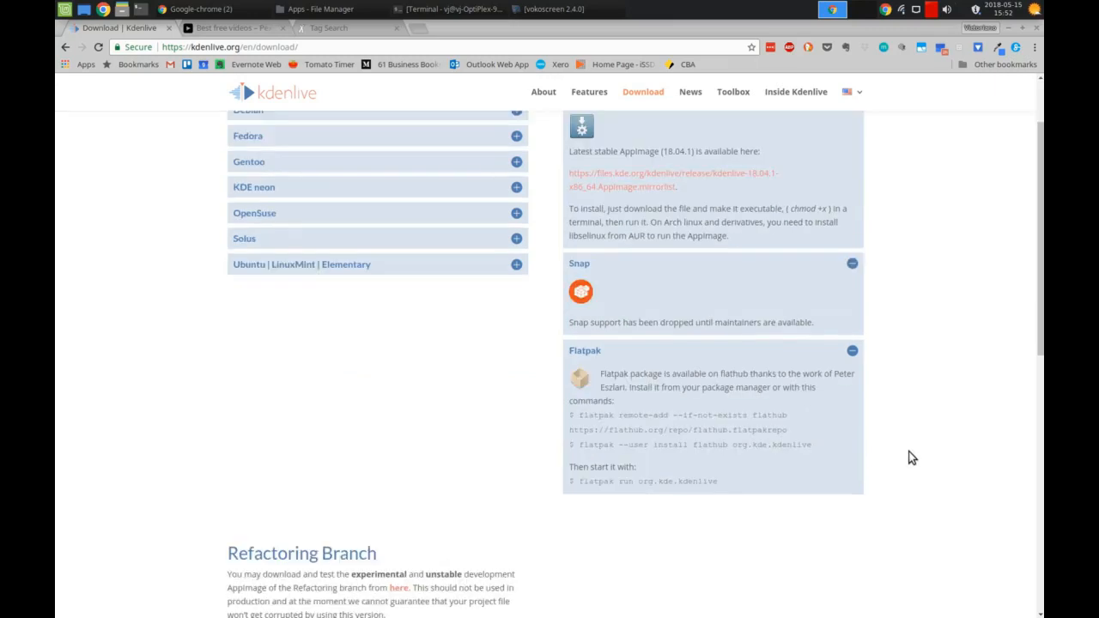
pyautogui.scroll(1, 912, 458)
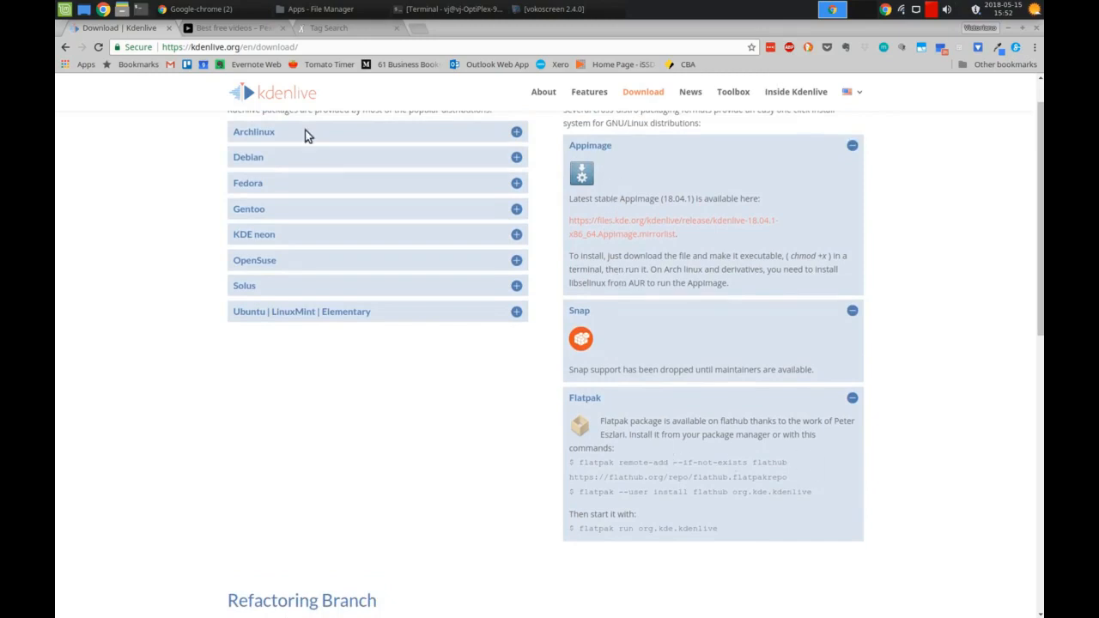
# Switch to the Pexels Videos page and browse its popular free videos.
pyautogui.click(220, 31)
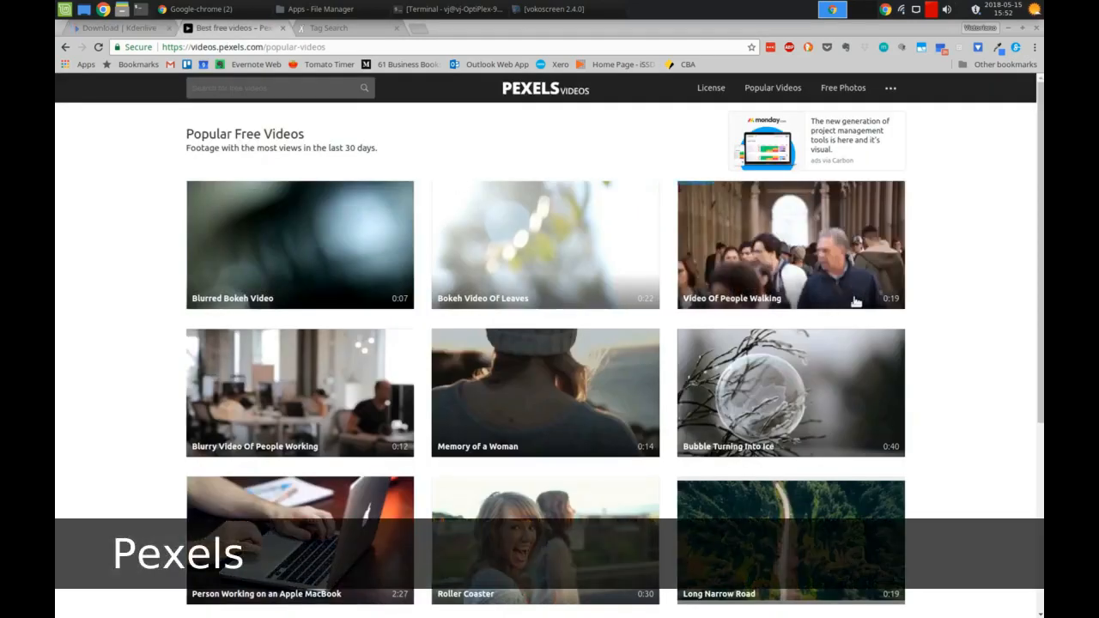
pyautogui.scroll(-1, 941, 402)
pyautogui.scroll(-1, 940, 401)
pyautogui.scroll(2, 941, 402)
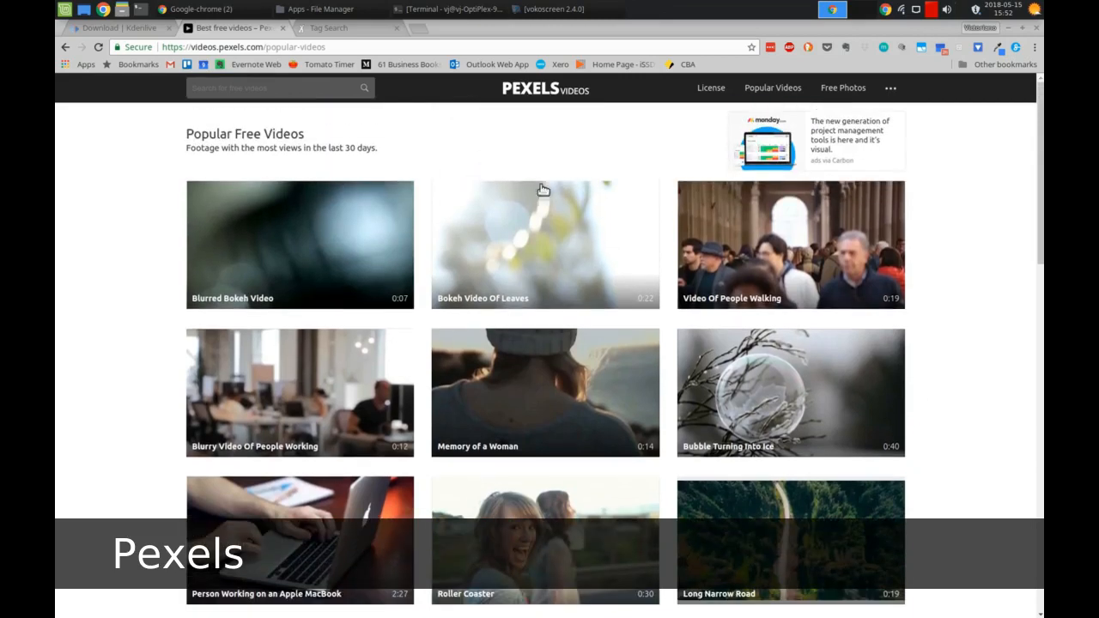
# Switch to the dig.ccMixter tag search and look through the tracks tagged music_for_film.
pyautogui.click(328, 33)
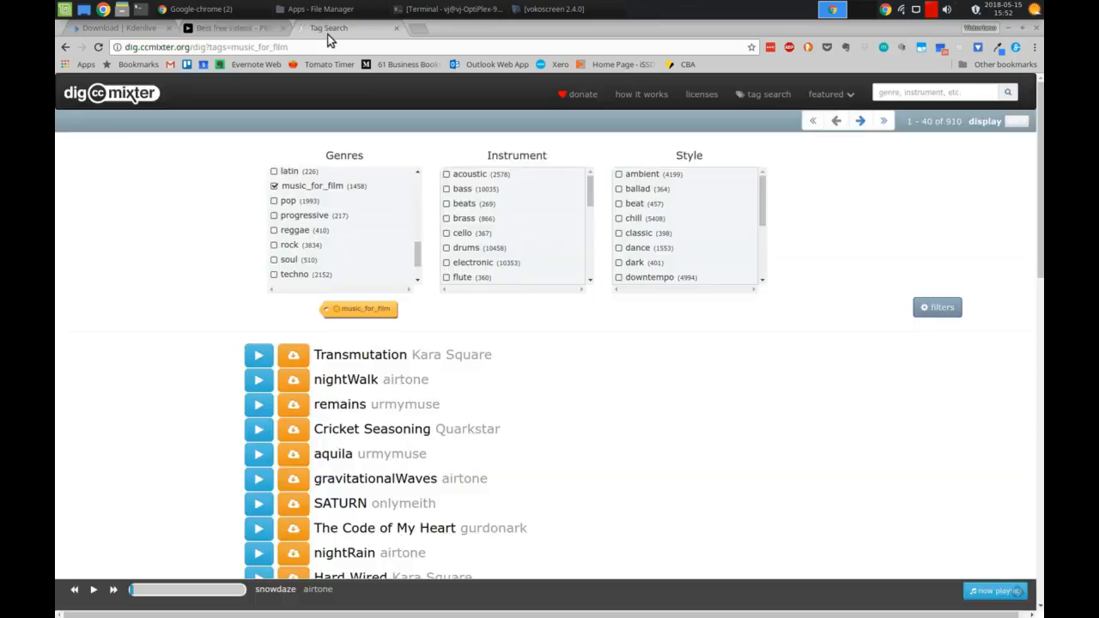
pyautogui.scroll(-3, 187, 373)
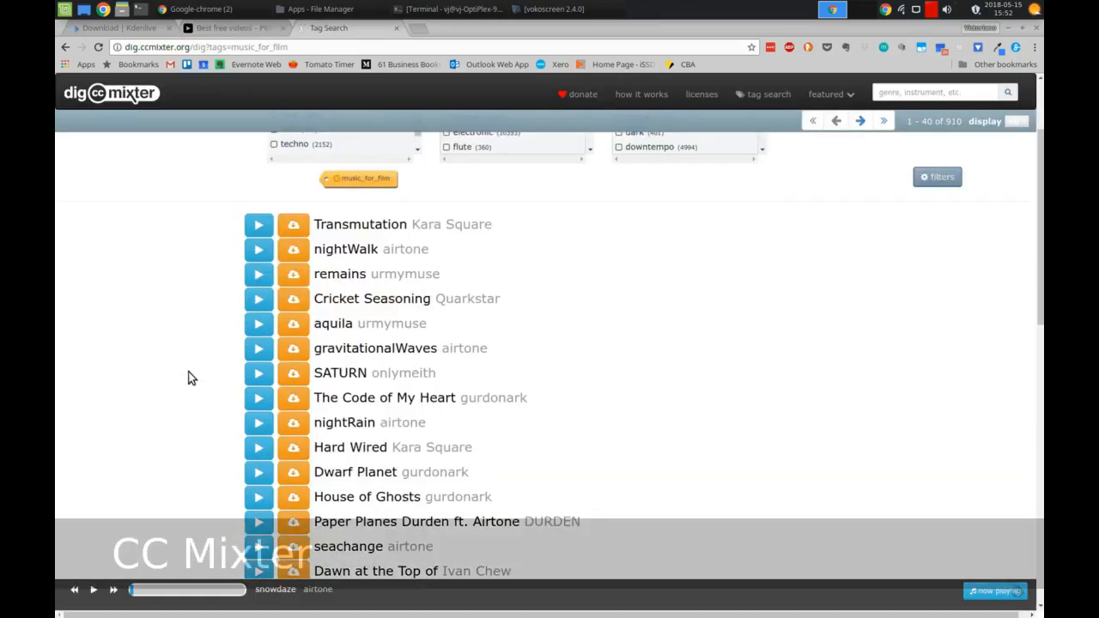
pyautogui.scroll(-5, 190, 378)
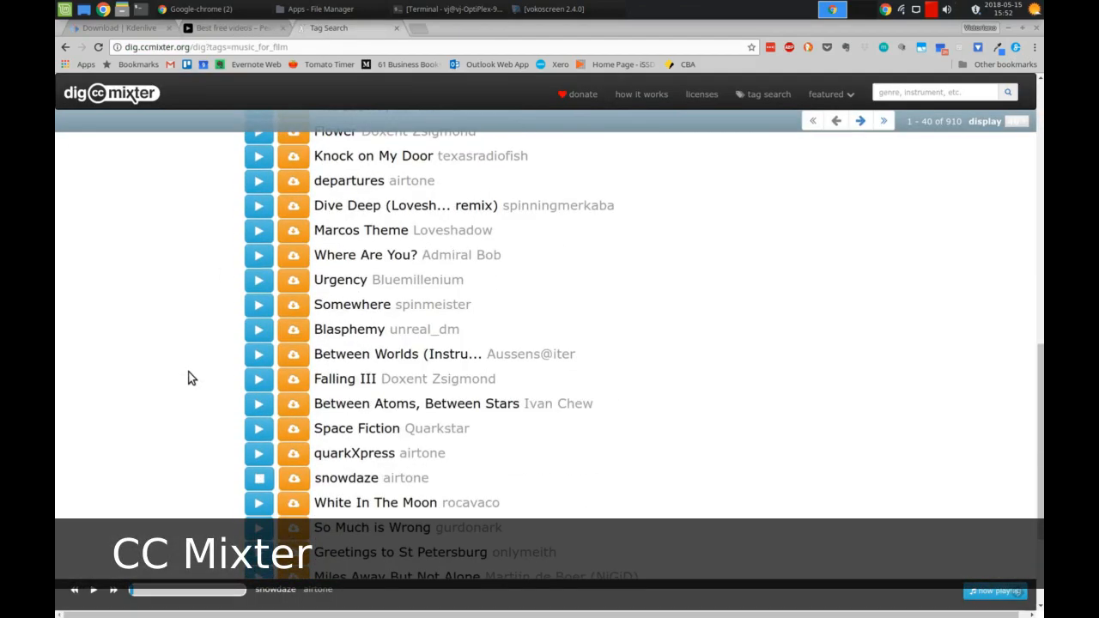
pyautogui.scroll(-2, 190, 378)
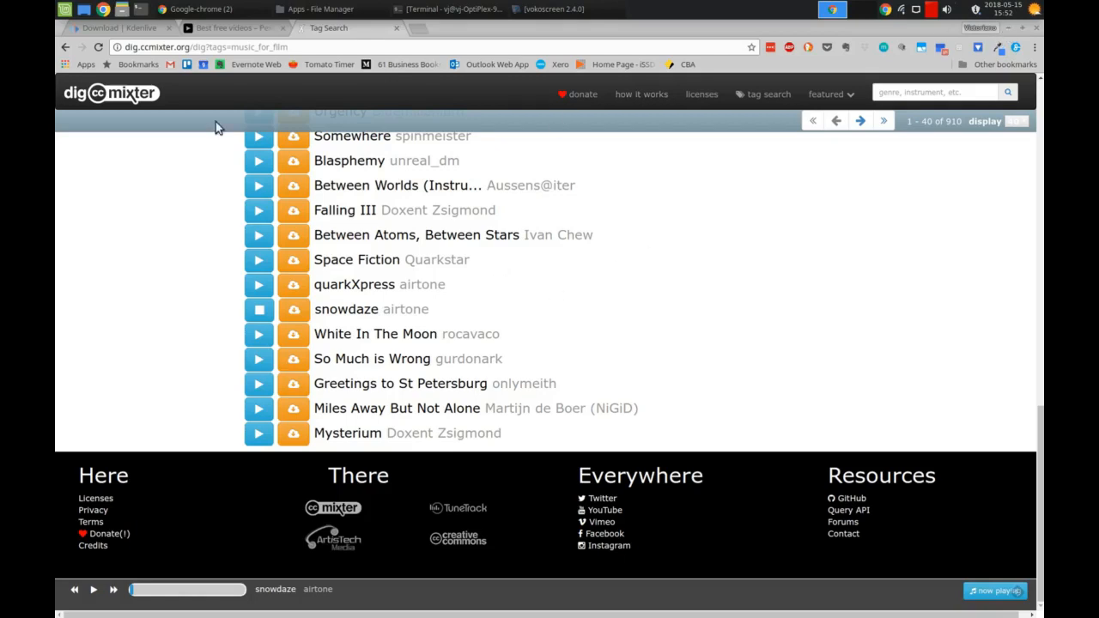
# Minimize the browser and locate kdenlive-18.04.1-x86_64.AppImage in the file manager's Apps folder.
pyautogui.click(1009, 29)
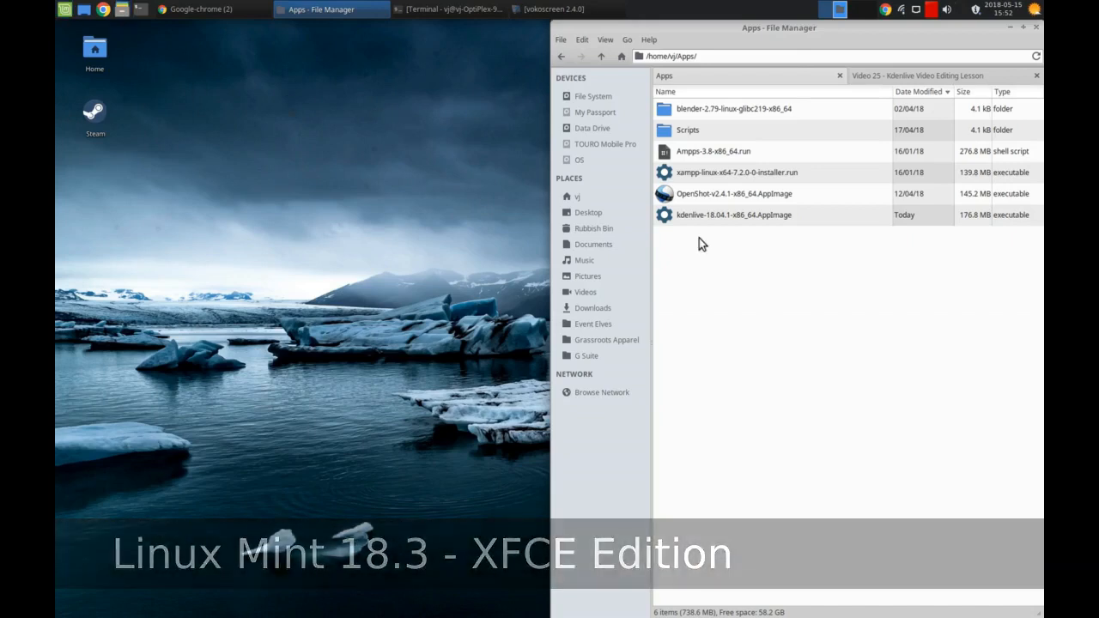
pyautogui.click(702, 216)
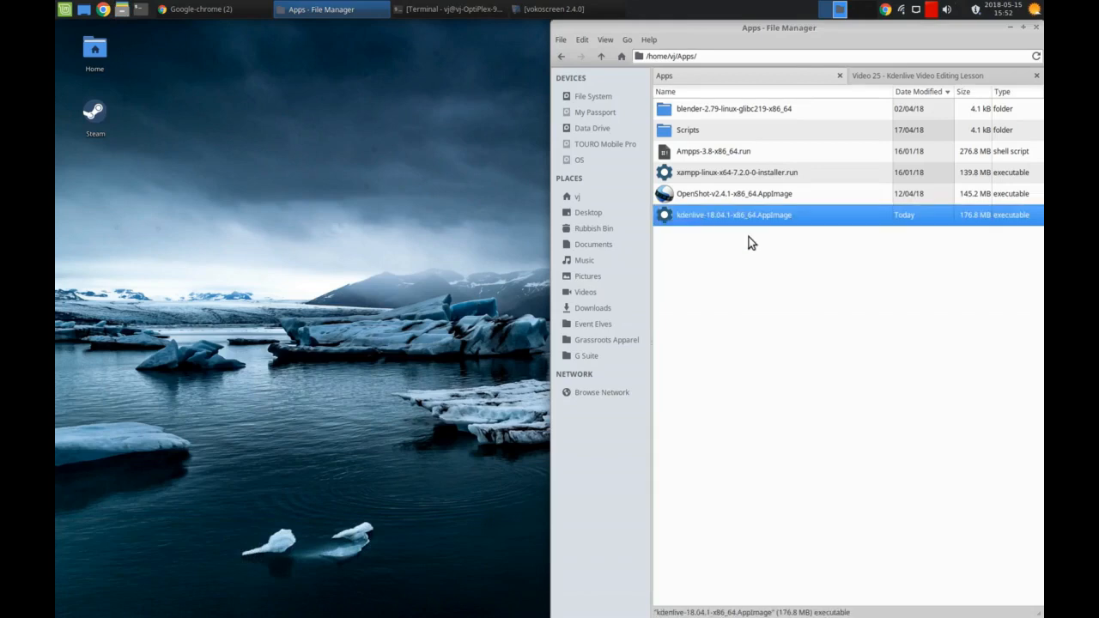
pyautogui.click(744, 248)
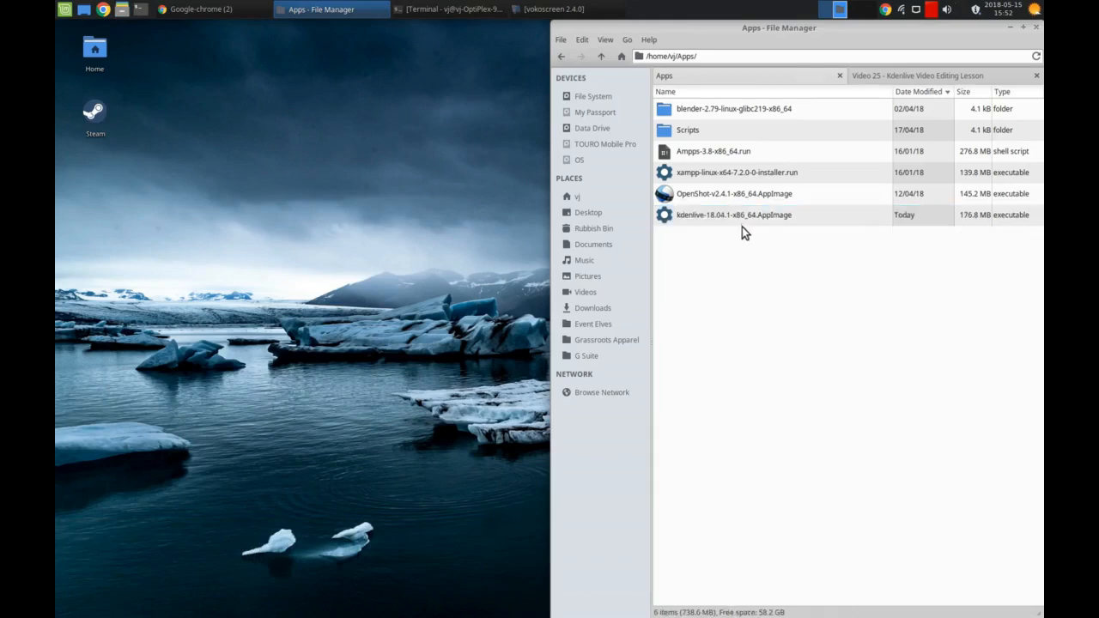
pyautogui.click(743, 219)
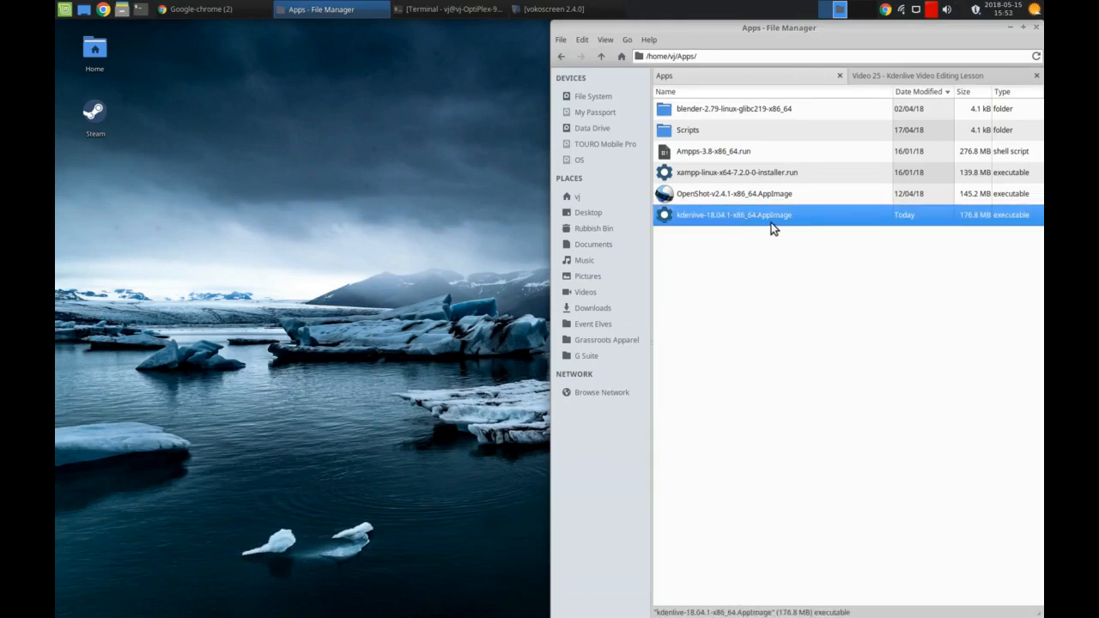
pyautogui.click(754, 249)
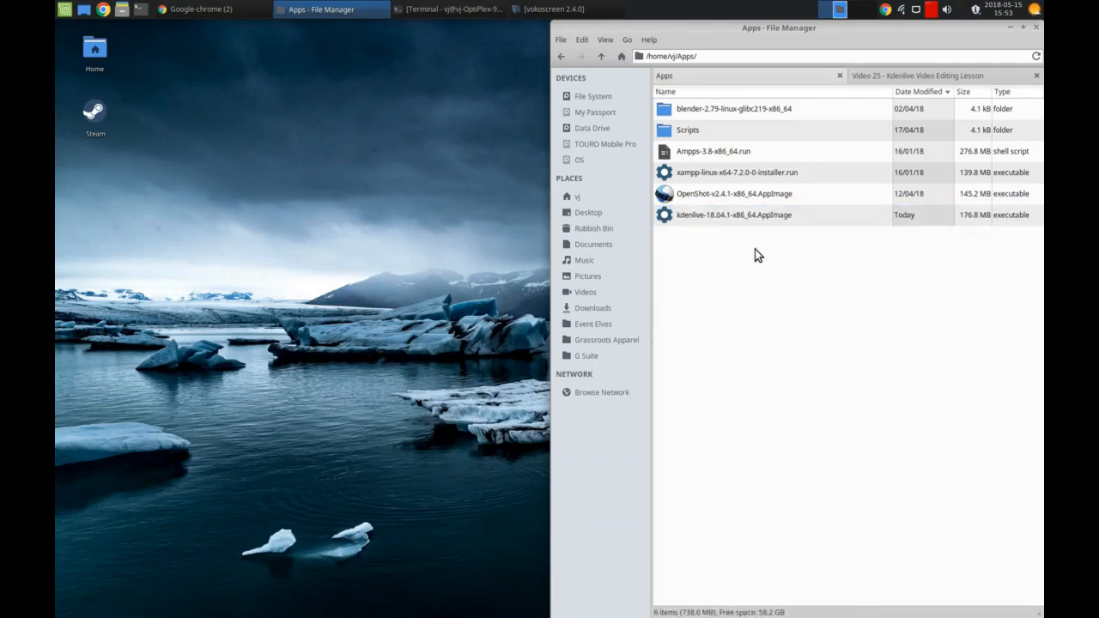
# Make kdenlive-18.04.1-x86_64.AppImage executable with chmod +x in a terminal opened in the Apps folder, and close the terminal.
pyautogui.rightClick(755, 249)
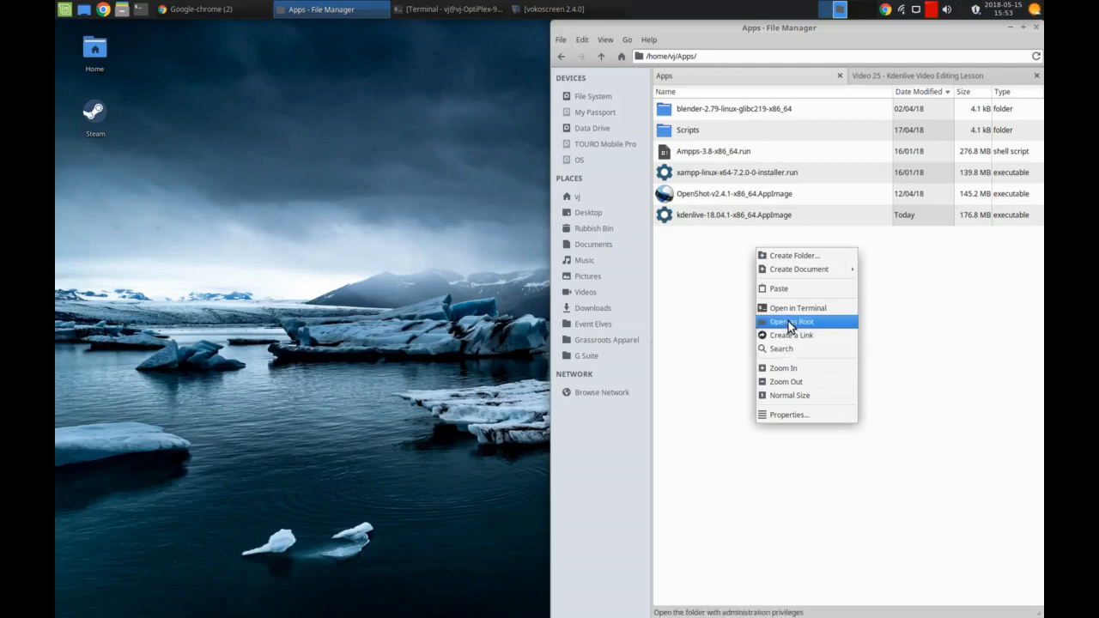
pyautogui.click(790, 308)
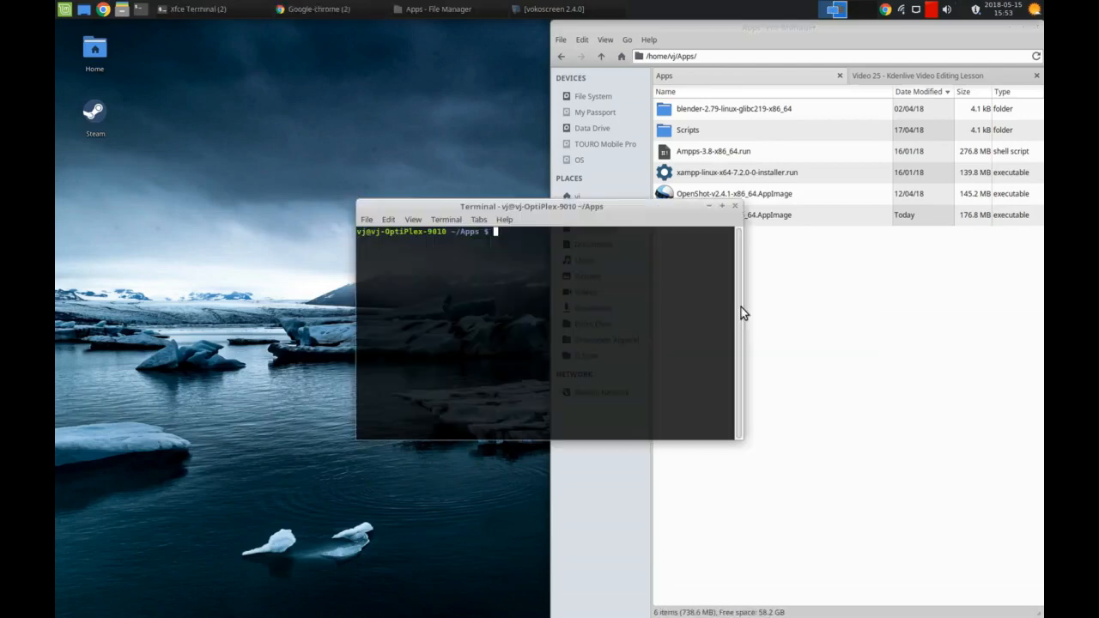
pyautogui.moveTo(621, 211); pyautogui.dragTo(864, 306)
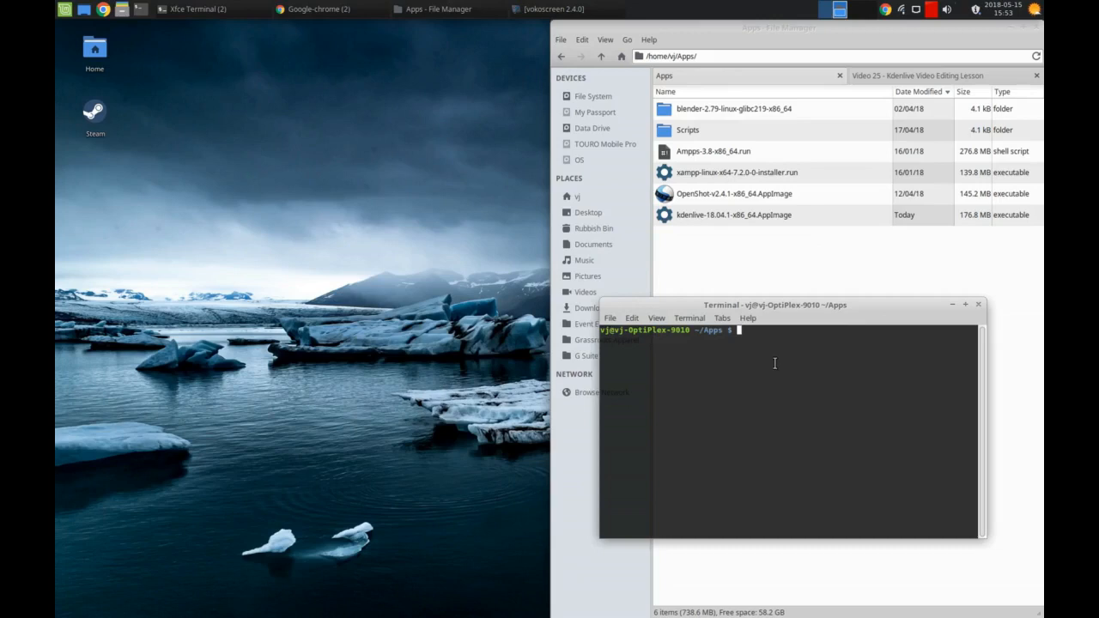
pyautogui.write('chmod +x kdenlive')
pyautogui.press('Tab')
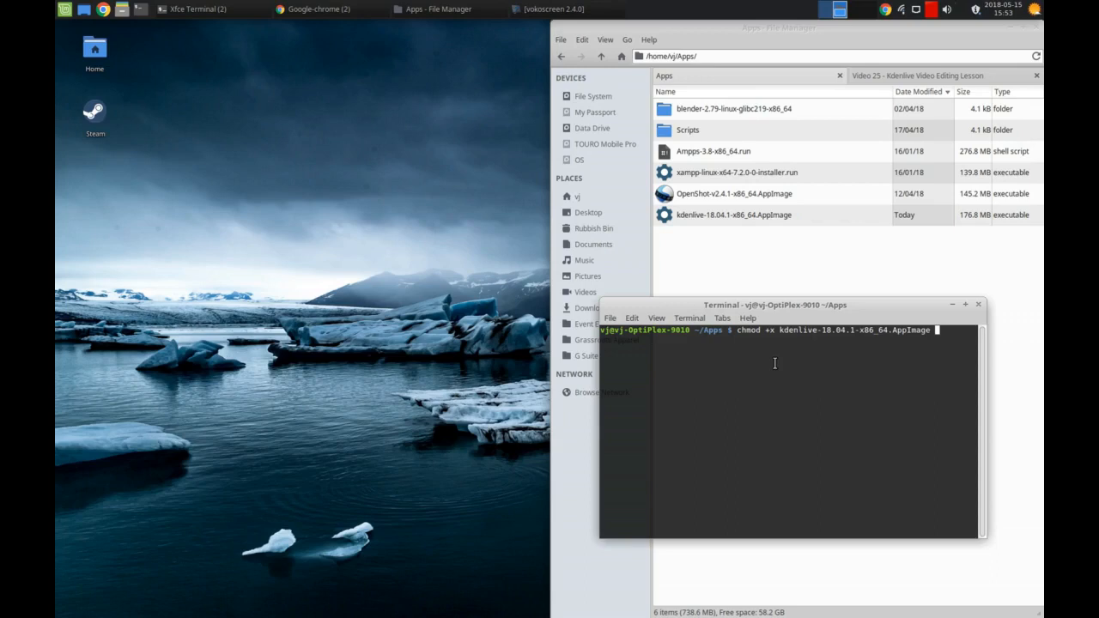
pyautogui.press('Return')
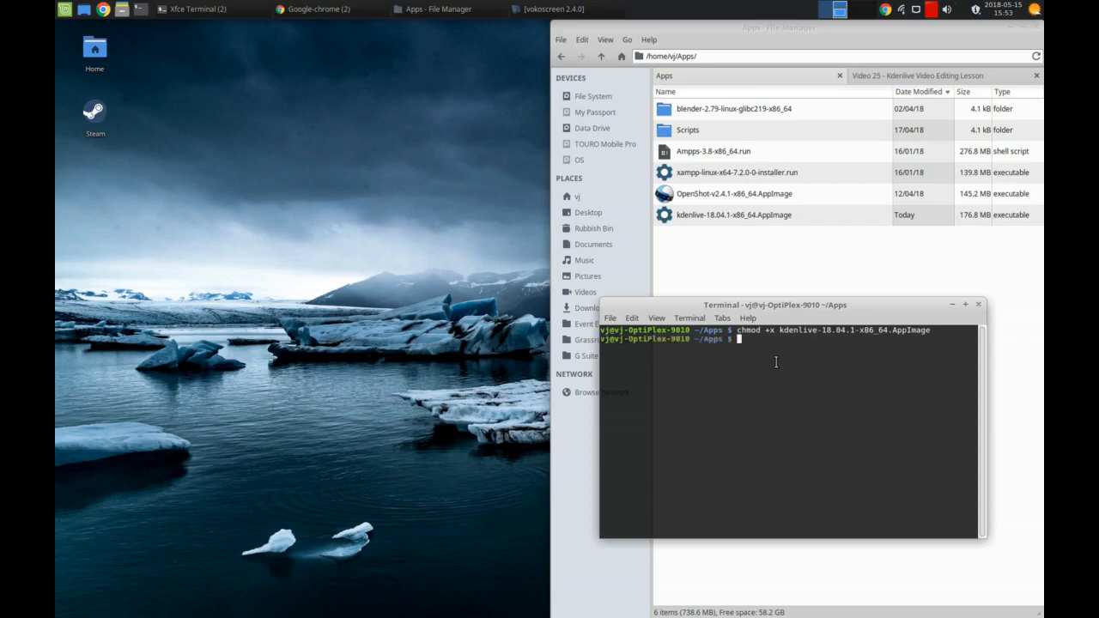
pyautogui.click(978, 304)
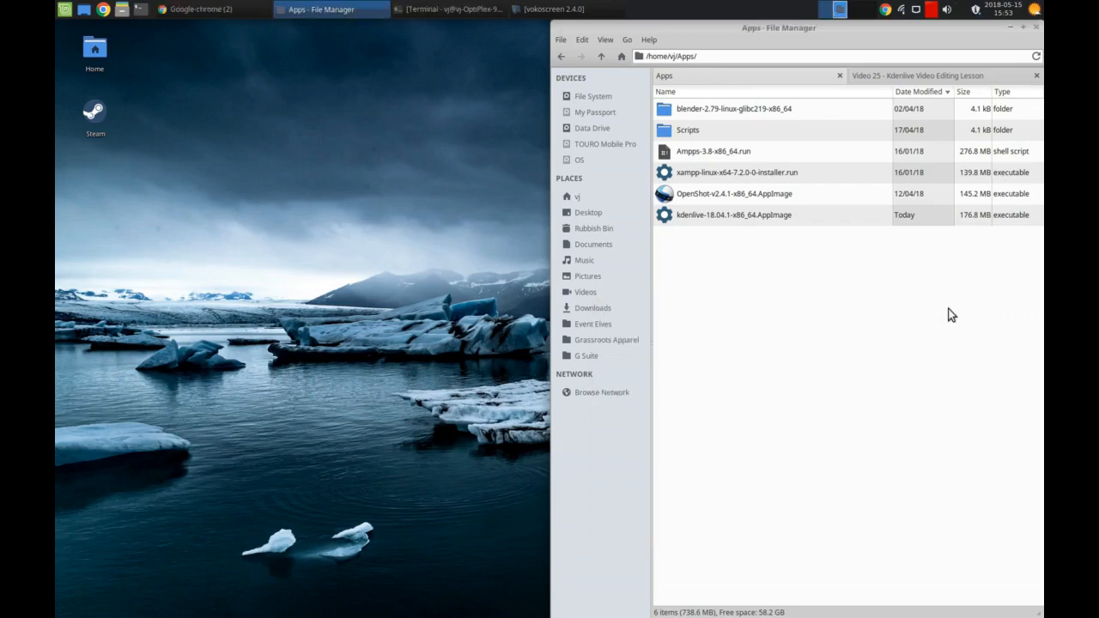
# Launch Kdenlive from kdenlive-18.04.1-x86_64.AppImage and set its theme to Breeze Dark.
pyautogui.click(749, 220)
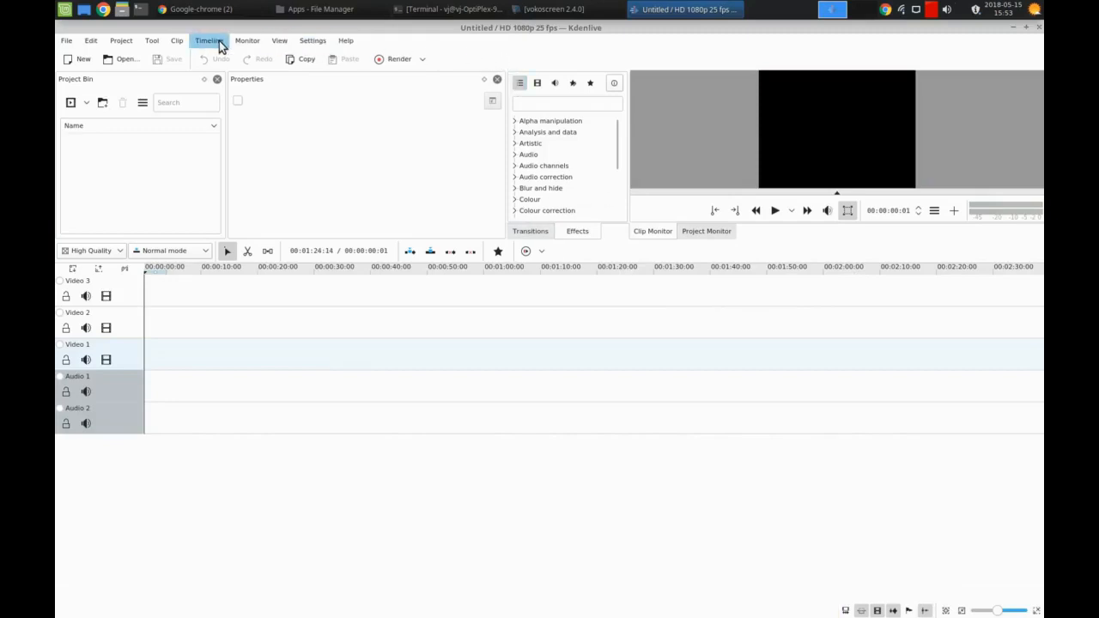
pyautogui.click(302, 43)
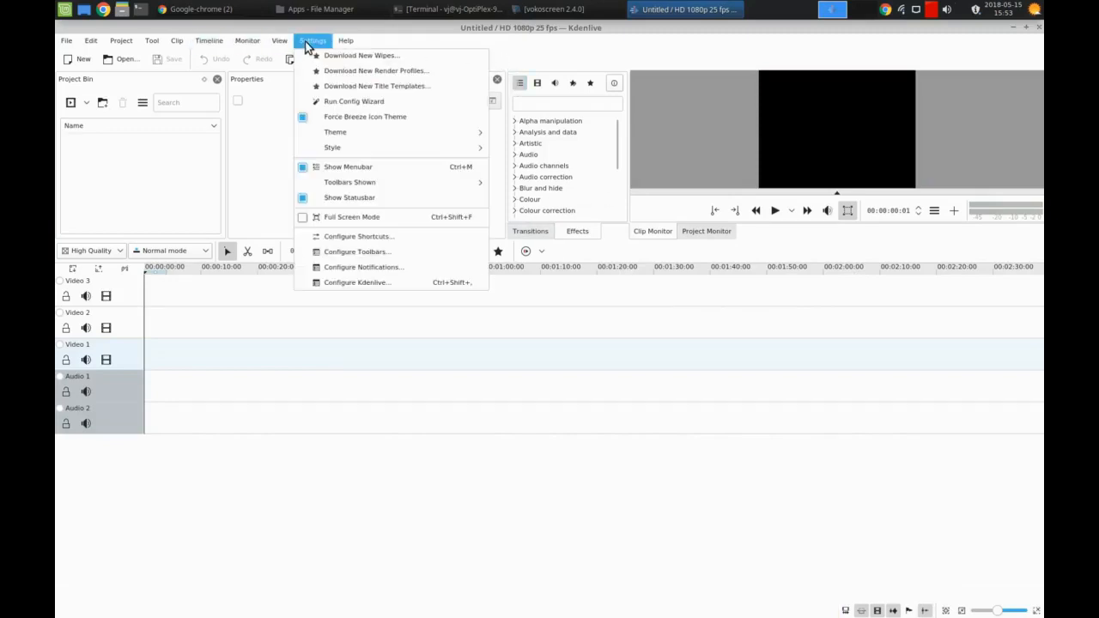
pyautogui.moveTo(332, 144)
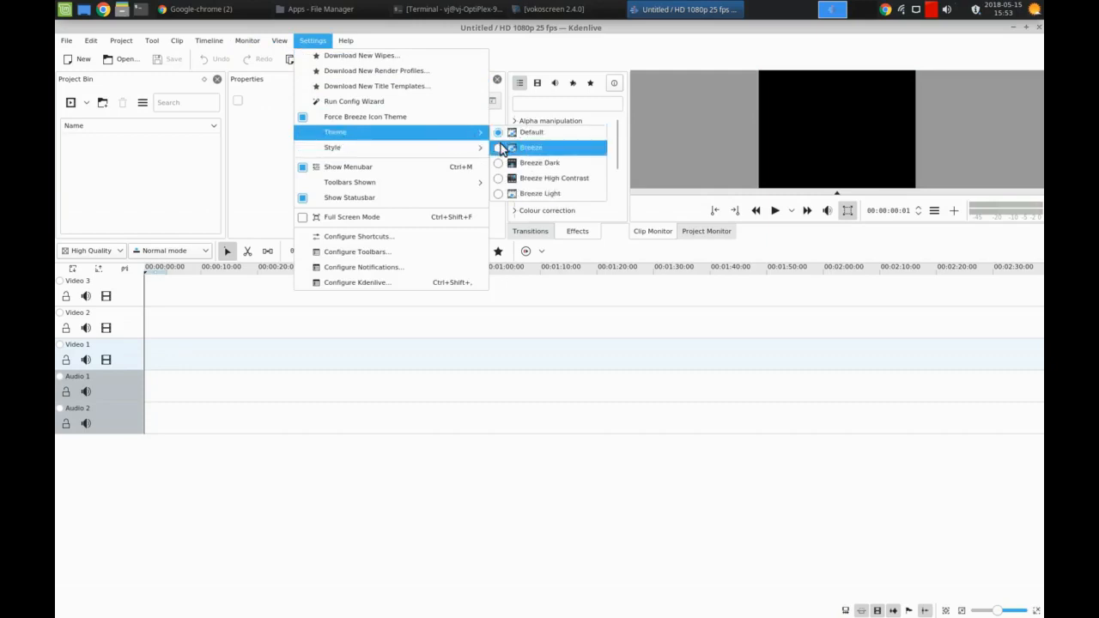
pyautogui.click(506, 164)
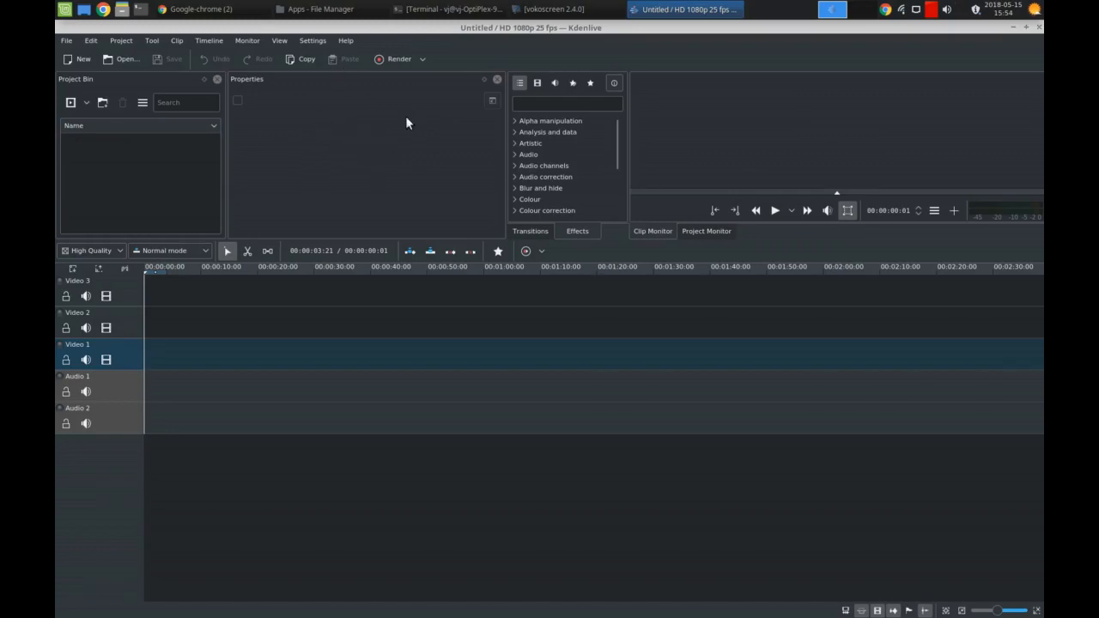
# Change the project profile to HD 720p 25 fps in the project settings.
pyautogui.click(125, 43)
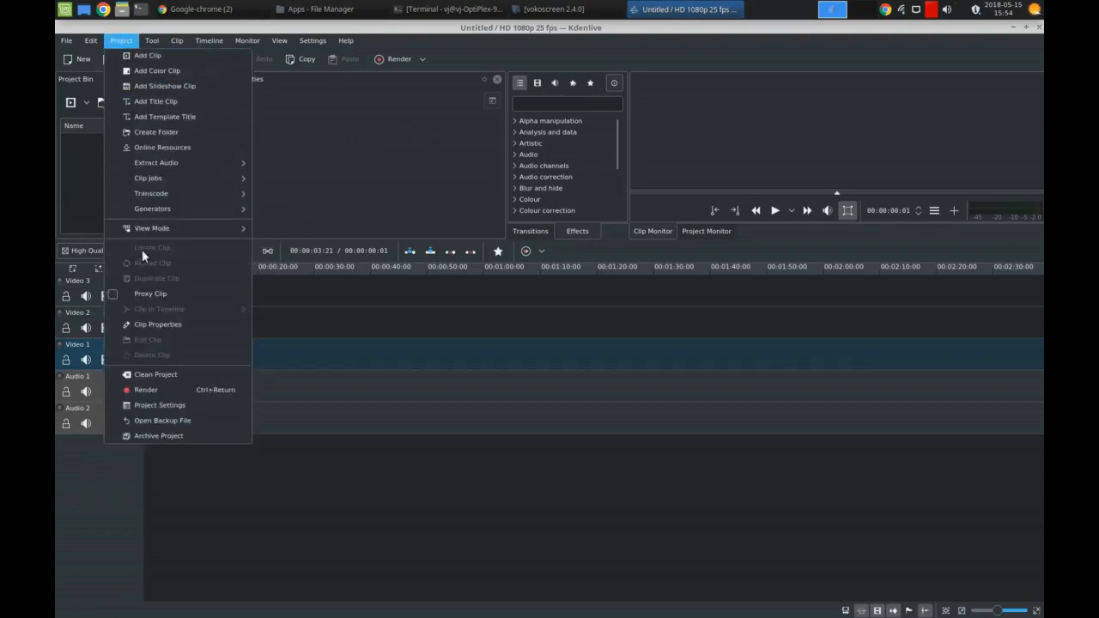
pyautogui.click(152, 403)
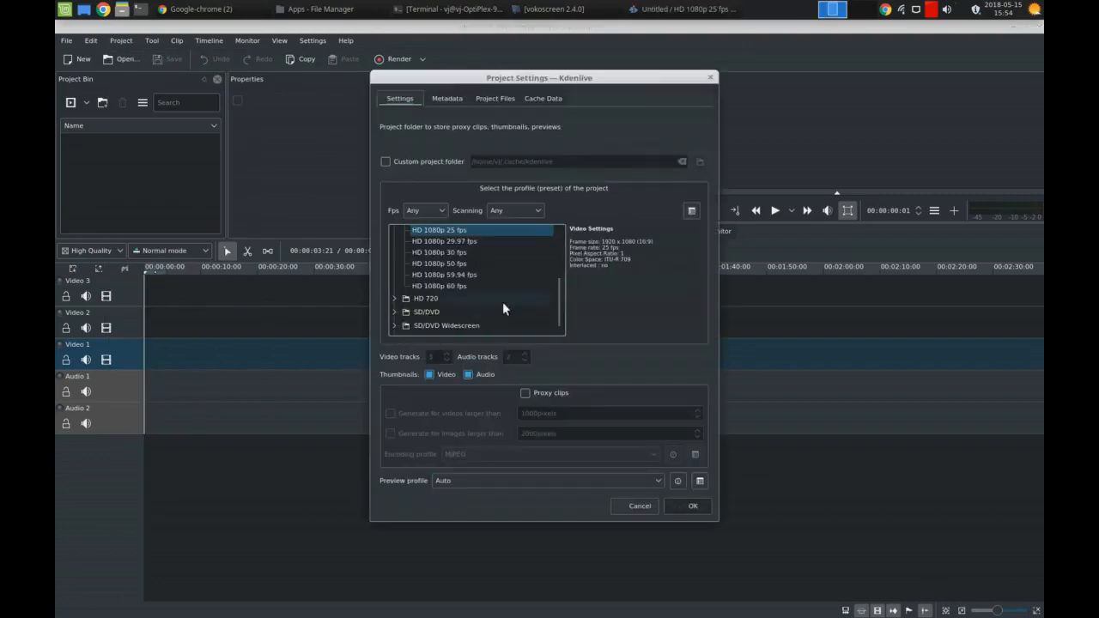
pyautogui.click(397, 298)
pyautogui.scroll(-1, 543, 278)
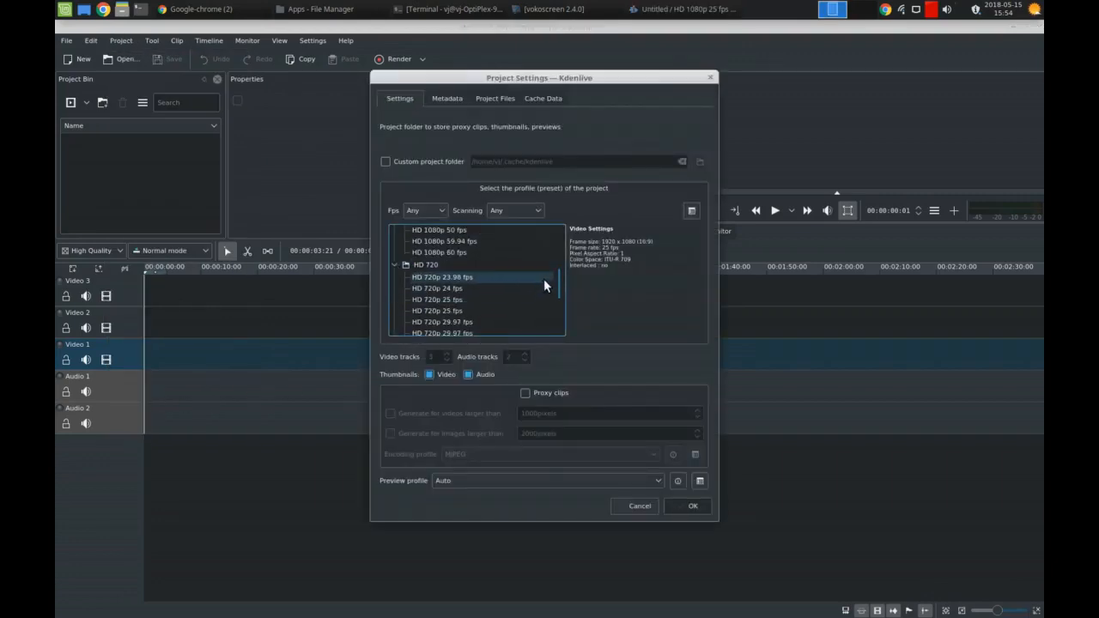
pyautogui.scroll(-1, 544, 278)
pyautogui.click(463, 278)
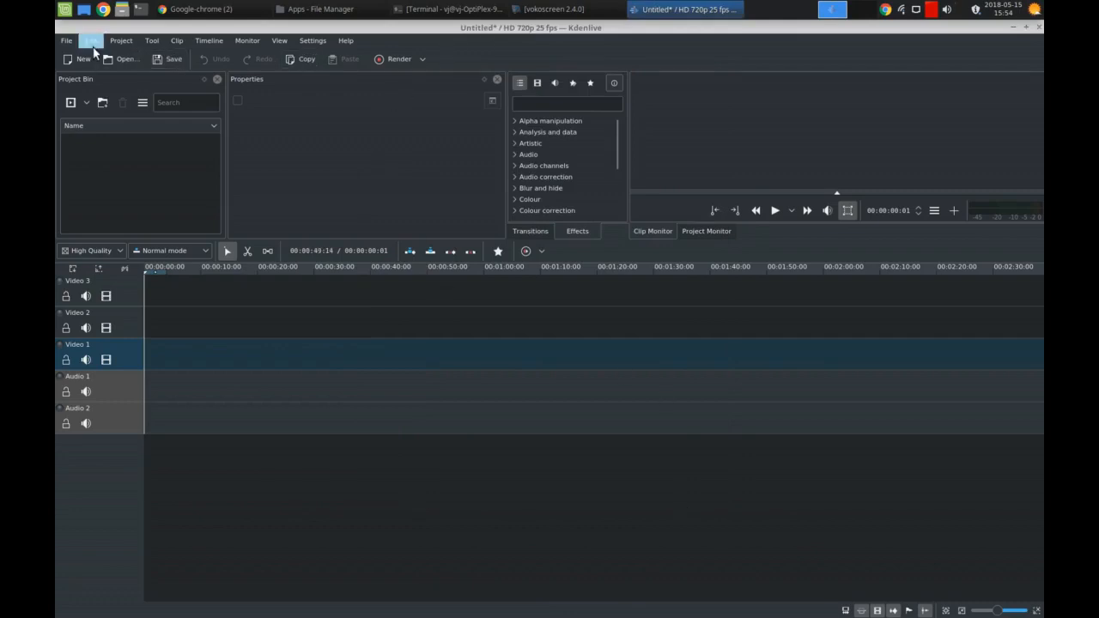
# Start saving the project as a new file and browse to Projects/Video 25 - Kdenlive Video Editing Lesson.
pyautogui.click(66, 40)
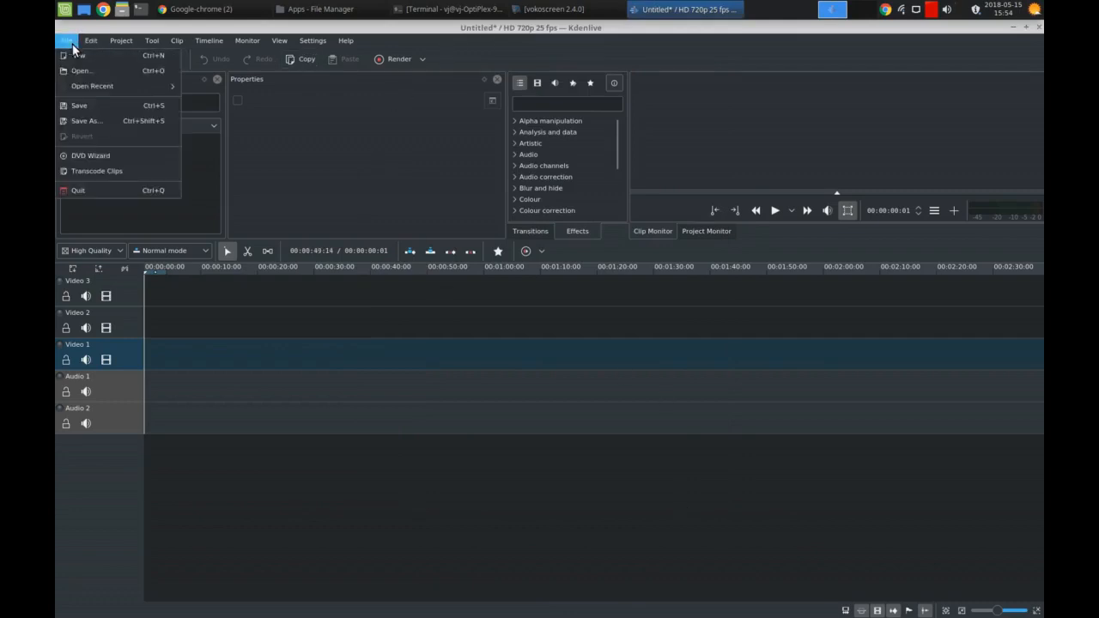
pyautogui.click(90, 121)
pyautogui.click(398, 241)
pyautogui.doubleClick(448, 230)
pyautogui.click(463, 233)
pyautogui.doubleClick(470, 231)
pyautogui.click(477, 284)
pyautogui.doubleClick(477, 288)
pyautogui.doubleClick(476, 232)
pyautogui.scroll(-3, 491, 262)
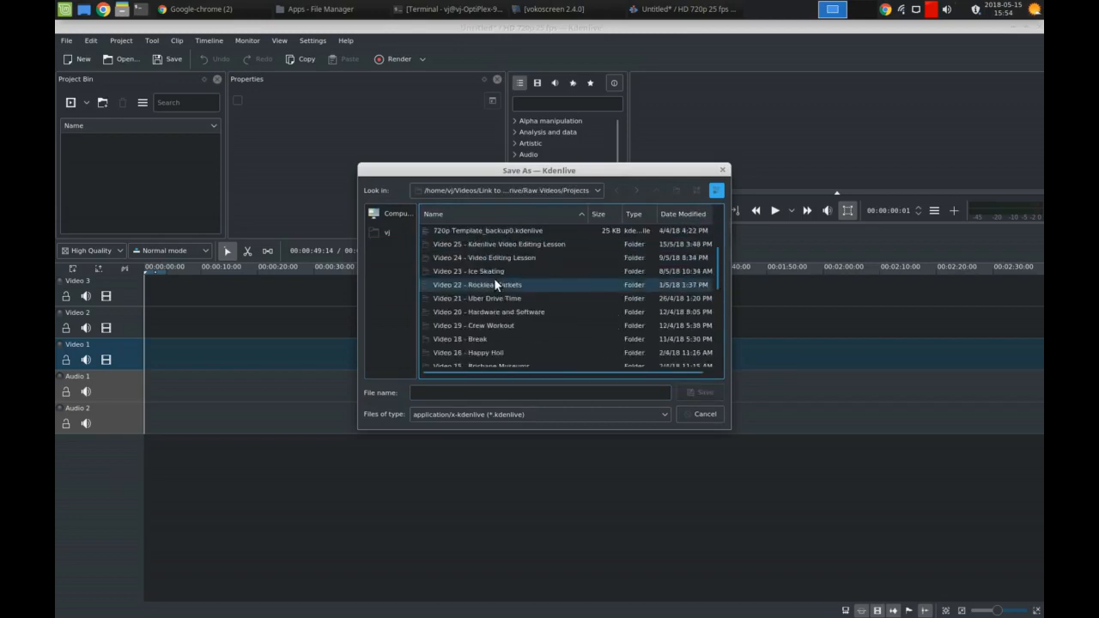
pyautogui.doubleClick(498, 245)
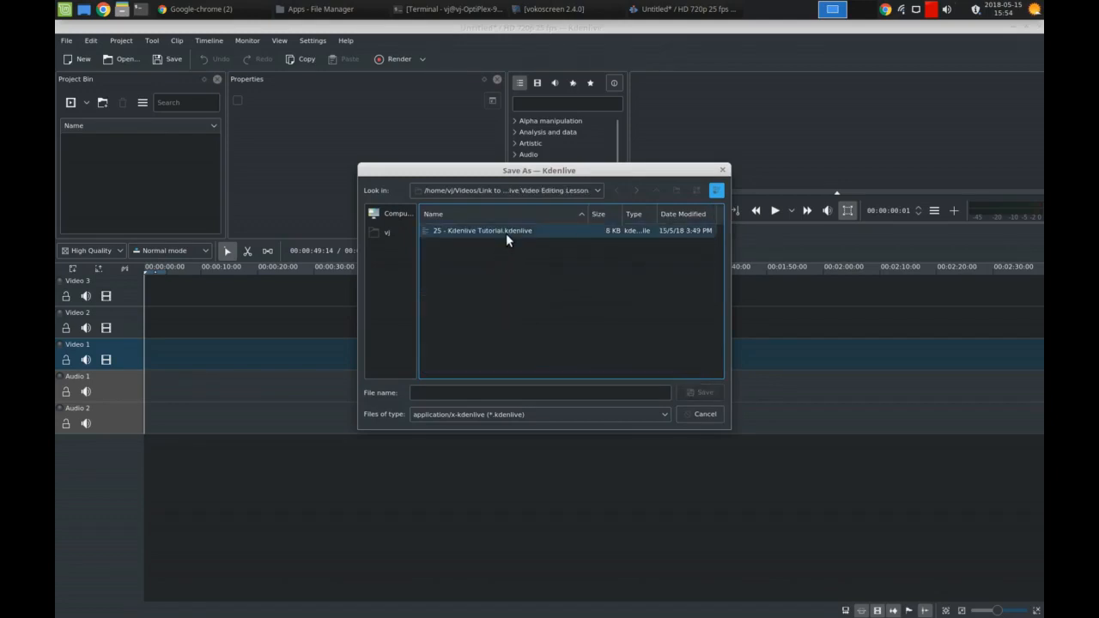
# Save the project as 25 - Kdenlive Tutorial.kdenlive, replacing the existing file.
pyautogui.click(506, 233)
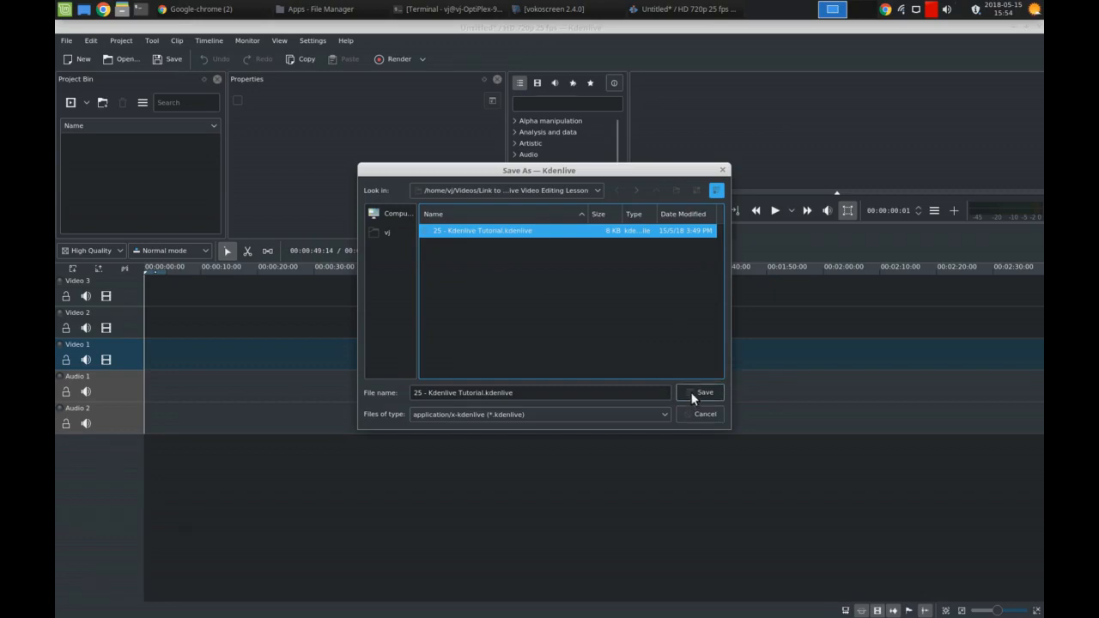
pyautogui.click(691, 394)
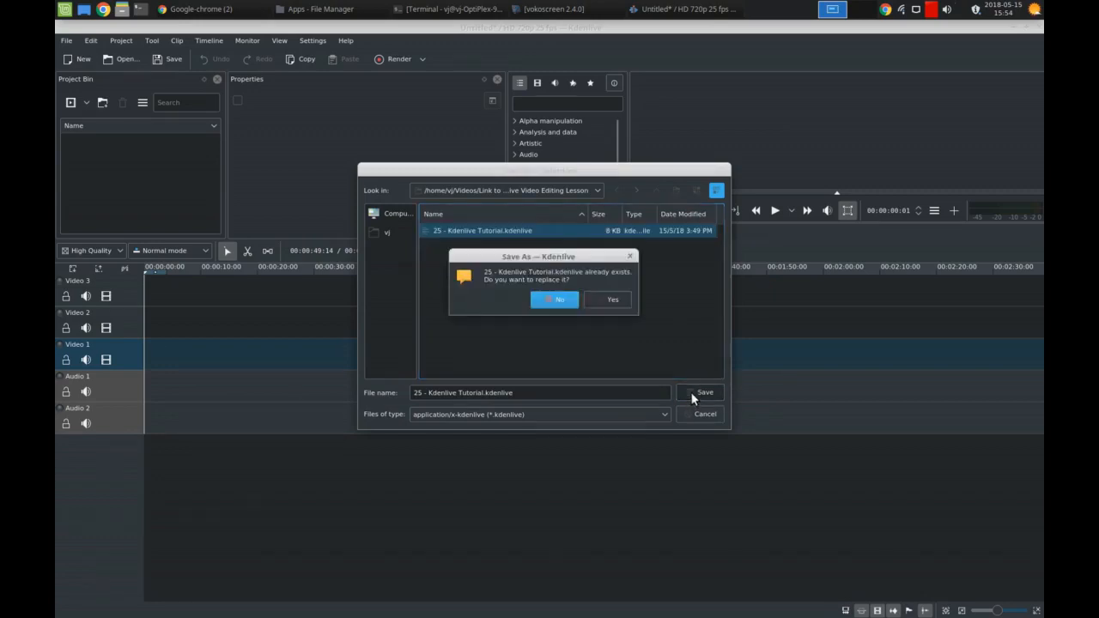
pyautogui.click(606, 301)
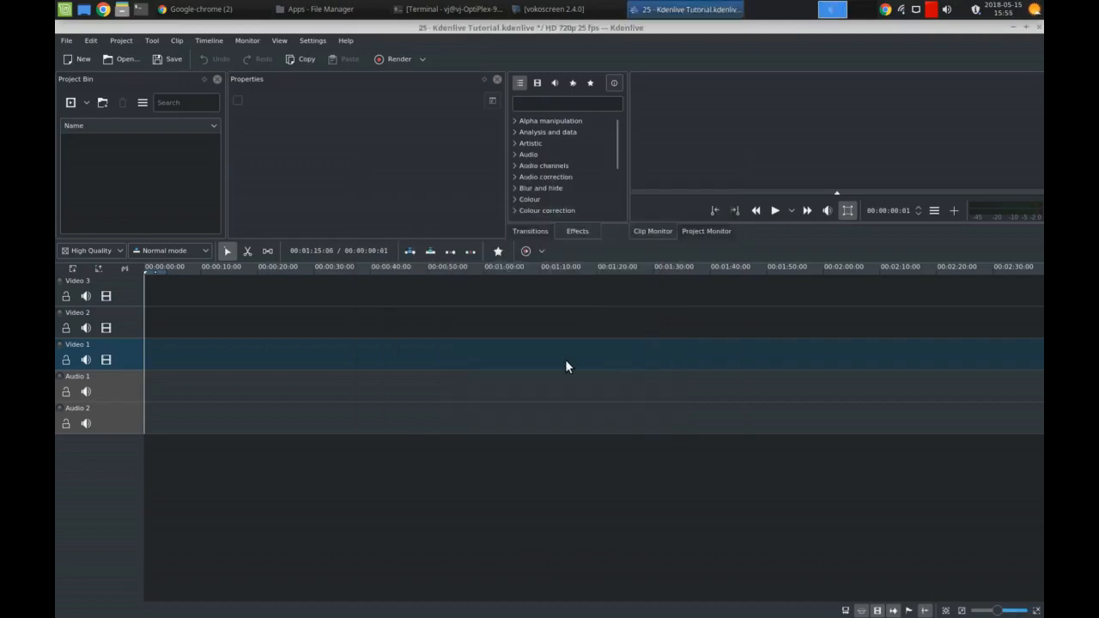
# Import 863747709.mp4, 708213662.mp4, 921785507.mp4 and 771216520.mp4 from the file manager's Video 25 folder into the project bin, and minimize the file manager.
pyautogui.click(296, 10)
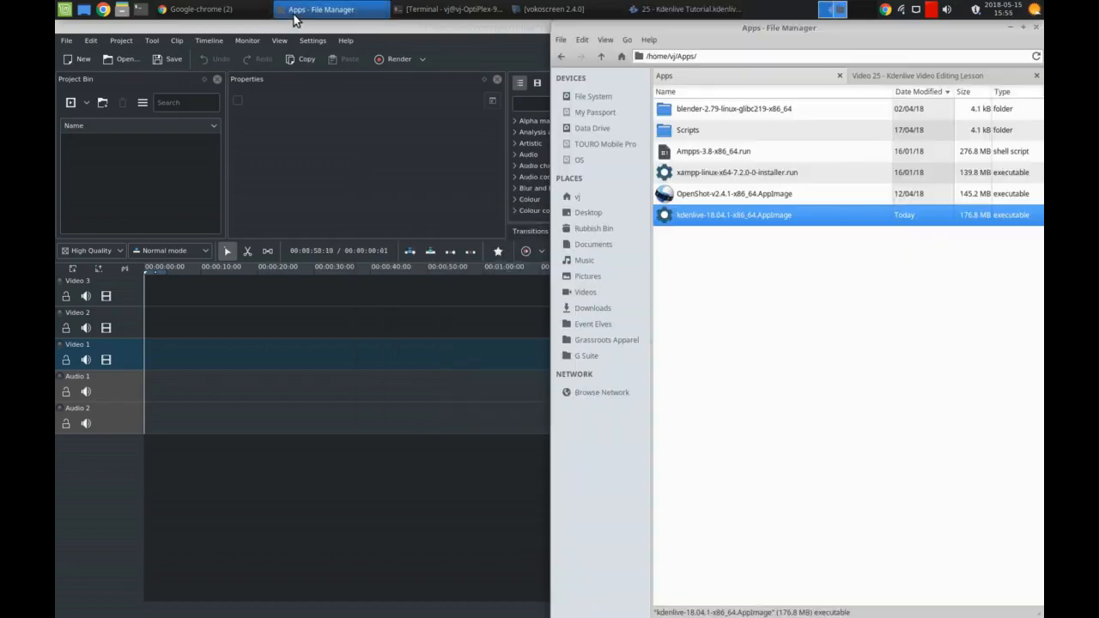
pyautogui.click(885, 76)
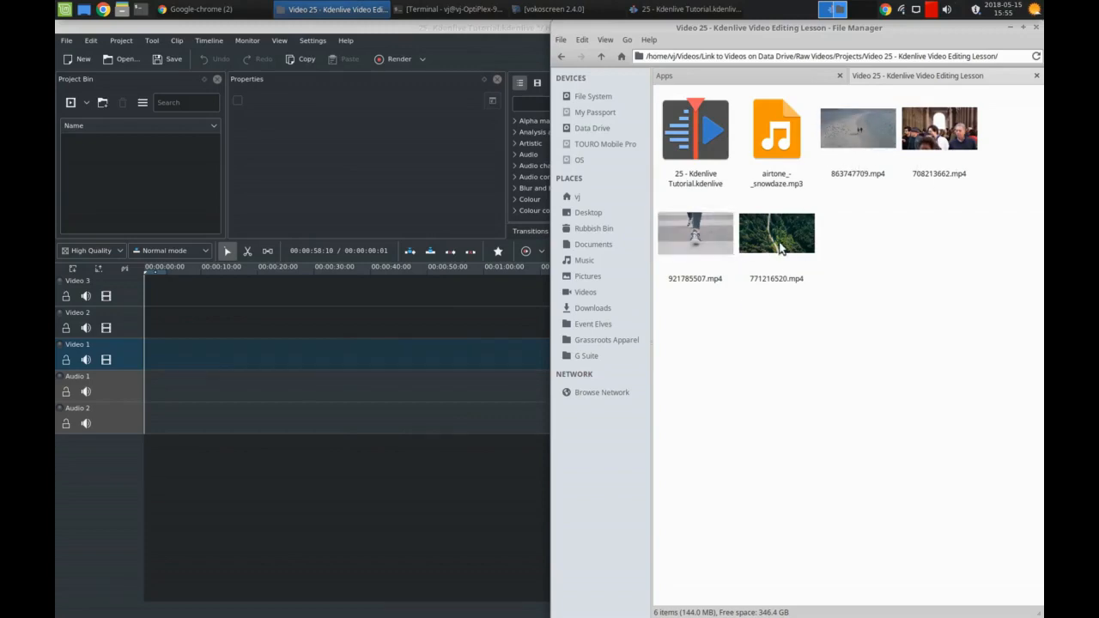
pyautogui.click(883, 159)
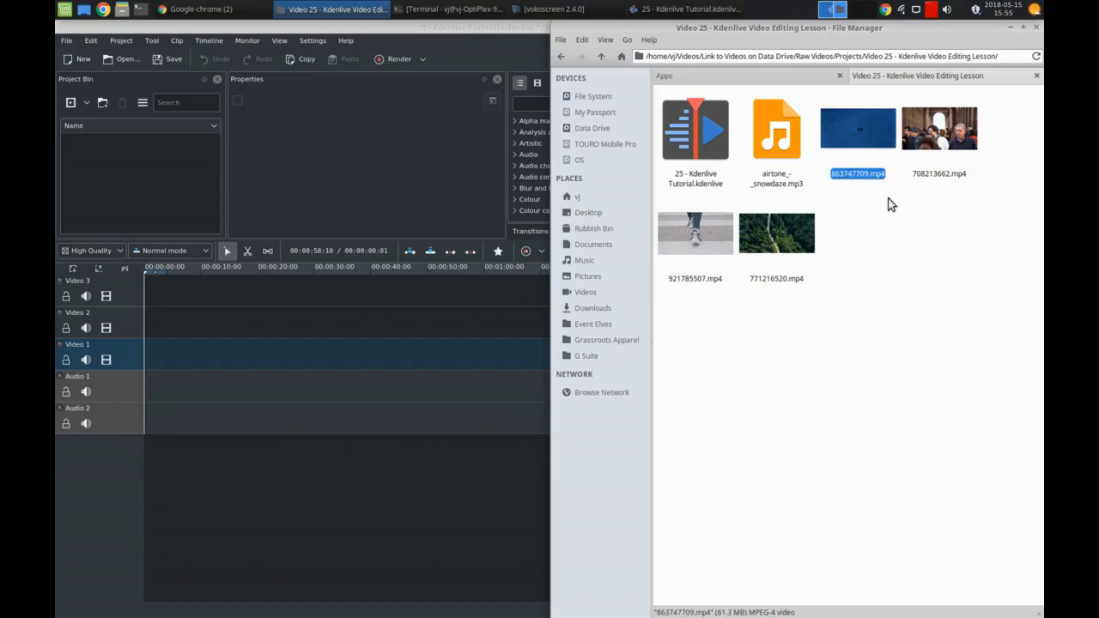
pyautogui.keyDown('shift'); pyautogui.click(793, 253); pyautogui.keyUp('shift')
pyautogui.moveTo(865, 127); pyautogui.dragTo(109, 182)
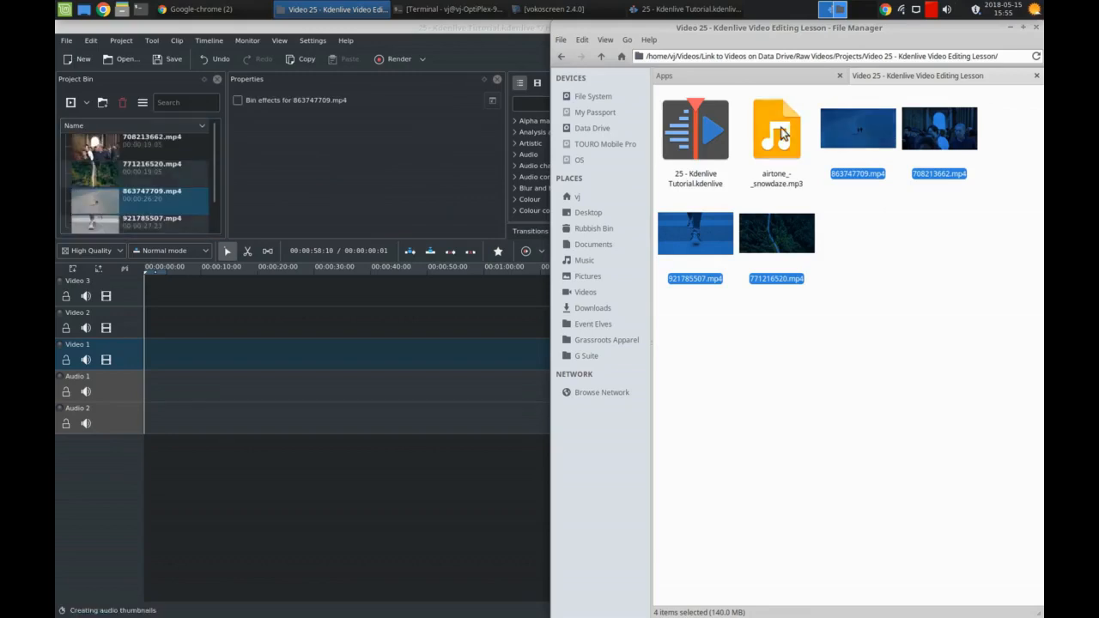
pyautogui.click(1010, 29)
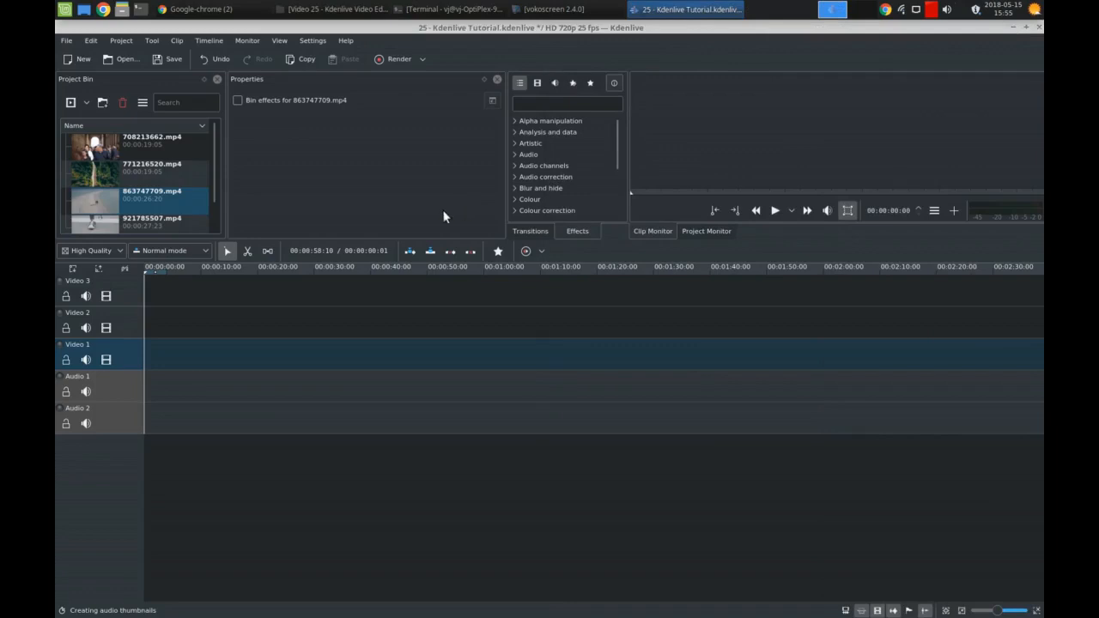
# Look through the imported clips, then place 921785507.mp4 on Video 2 at about 00:00:06 and preview a frame of it.
pyautogui.click(174, 154)
pyautogui.click(163, 171)
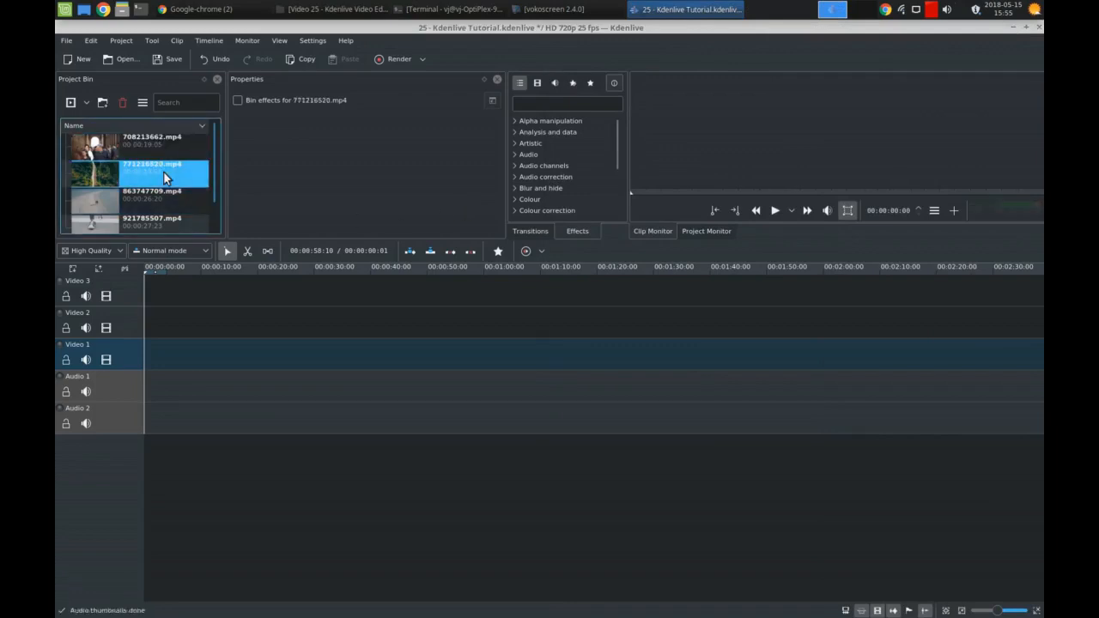
pyautogui.click(151, 201)
pyautogui.scroll(-1, 184, 201)
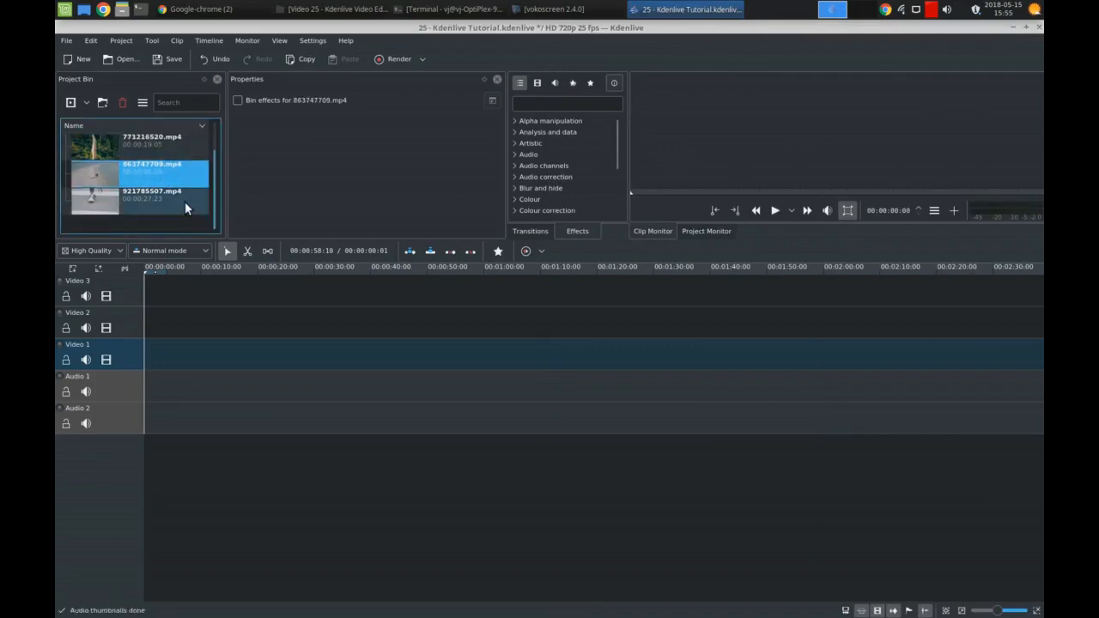
pyautogui.click(167, 198)
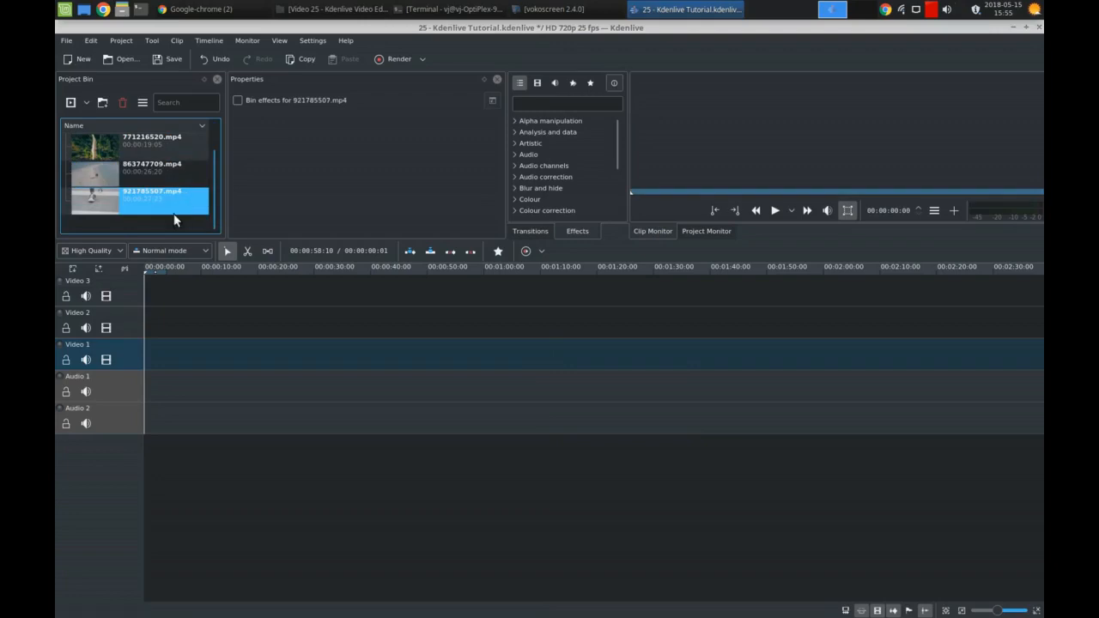
pyautogui.moveTo(132, 209); pyautogui.dragTo(185, 321)
pyautogui.click(221, 291)
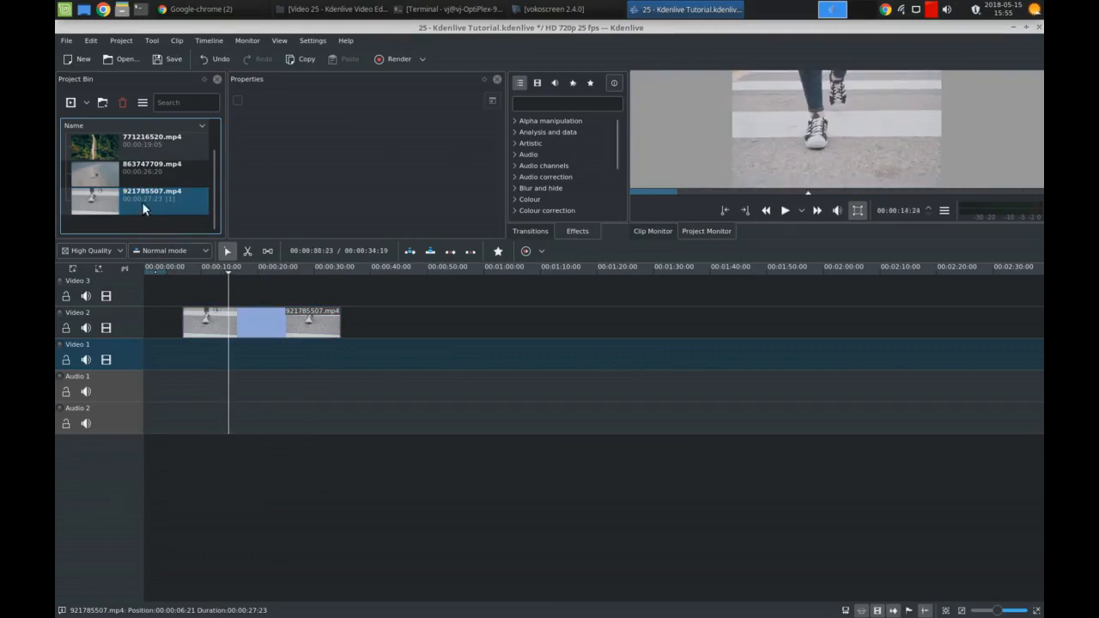
# Place 863747709.mp4 on Video 2 at about 00:00:40, after the walking clip, and play part of it.
pyautogui.click(131, 168)
pyautogui.moveTo(130, 162); pyautogui.dragTo(378, 321)
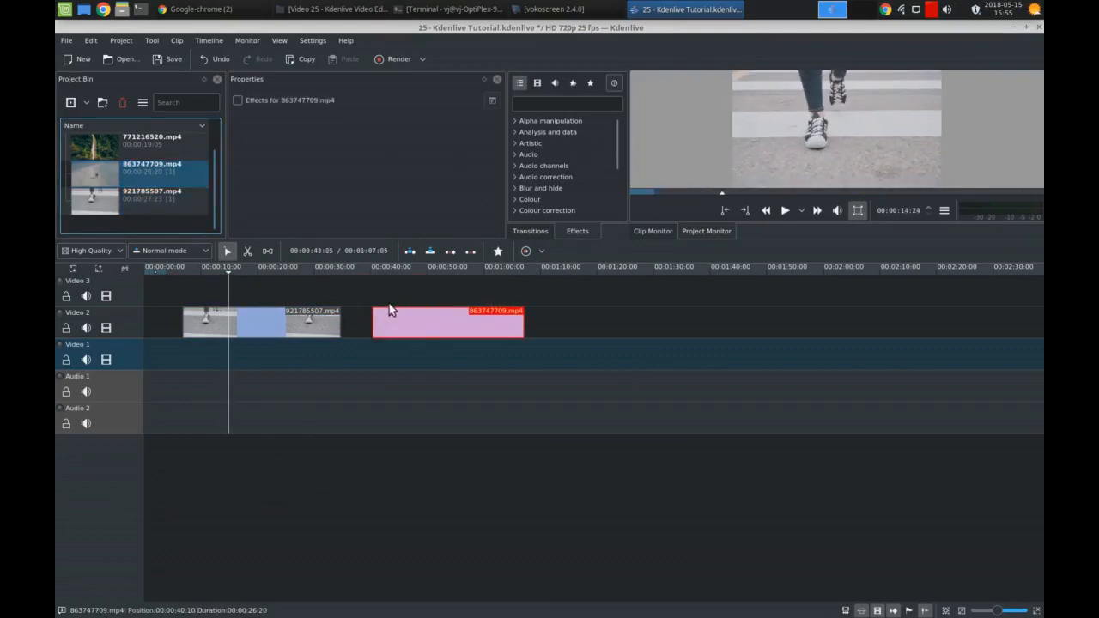
pyautogui.click(394, 296)
pyautogui.press('space')
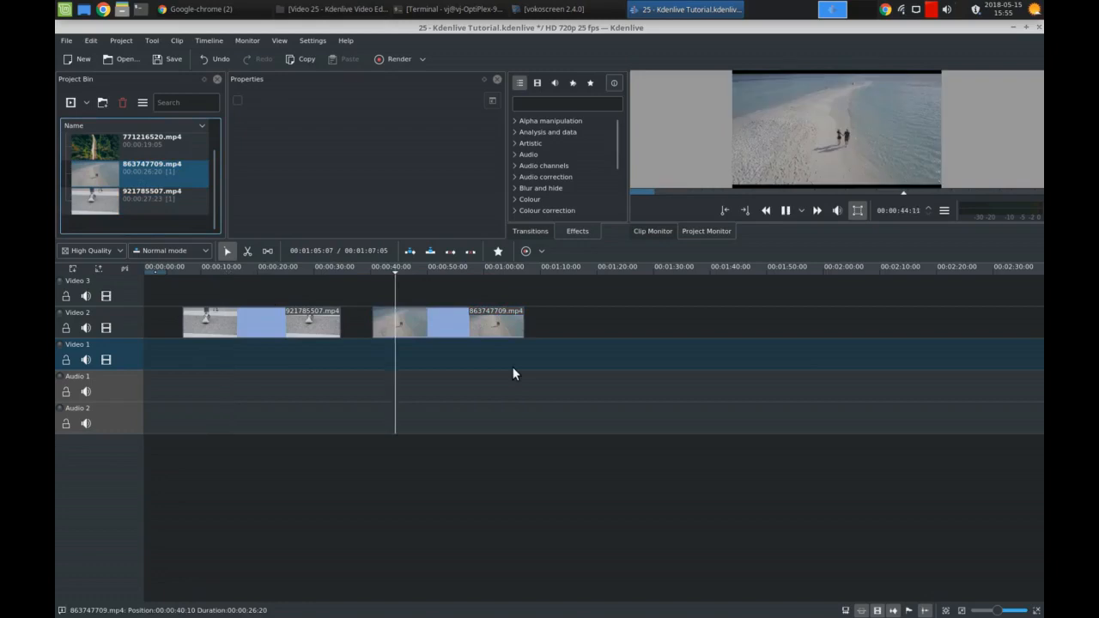
pyautogui.press('space')
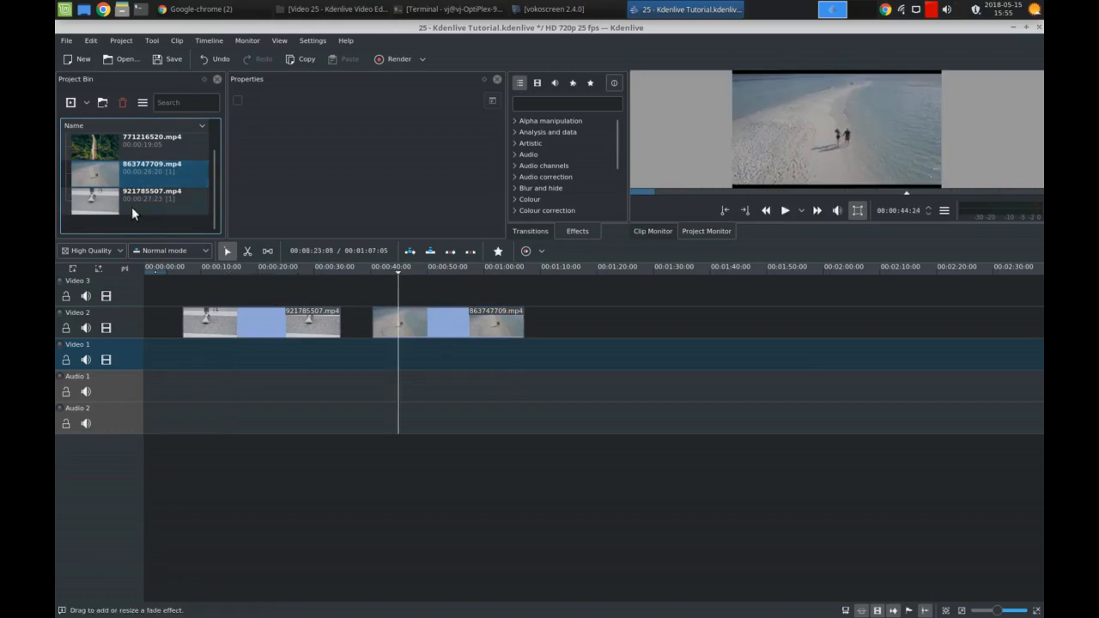
# Add 771216520.mp4 to Video 2 at about 00:01:15 and preview the forest footage.
pyautogui.moveTo(143, 144); pyautogui.dragTo(571, 334)
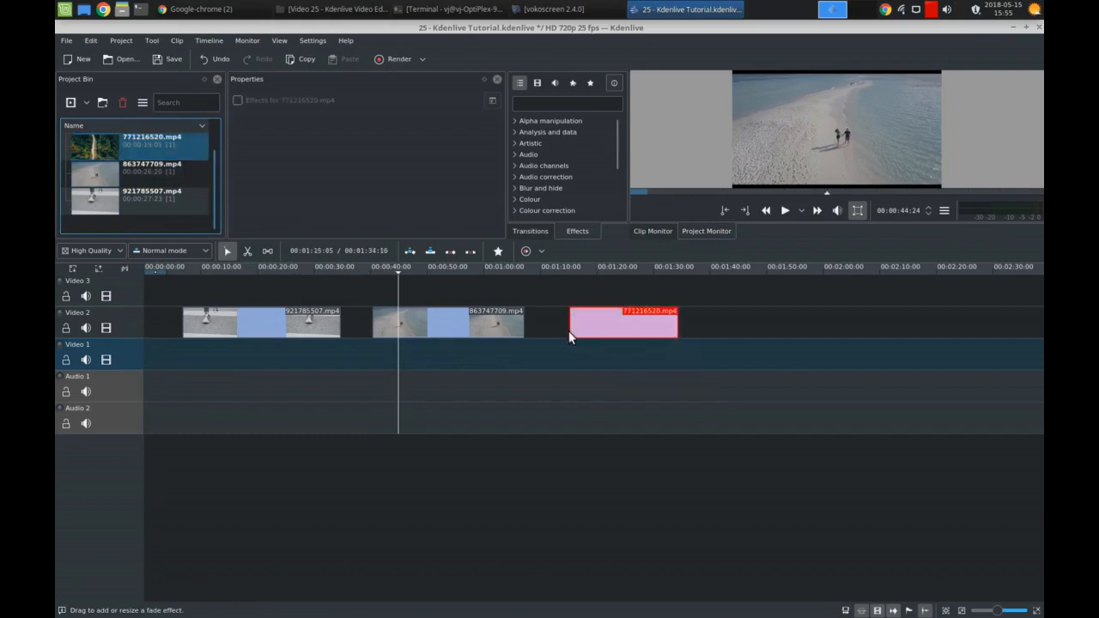
pyautogui.click(274, 300)
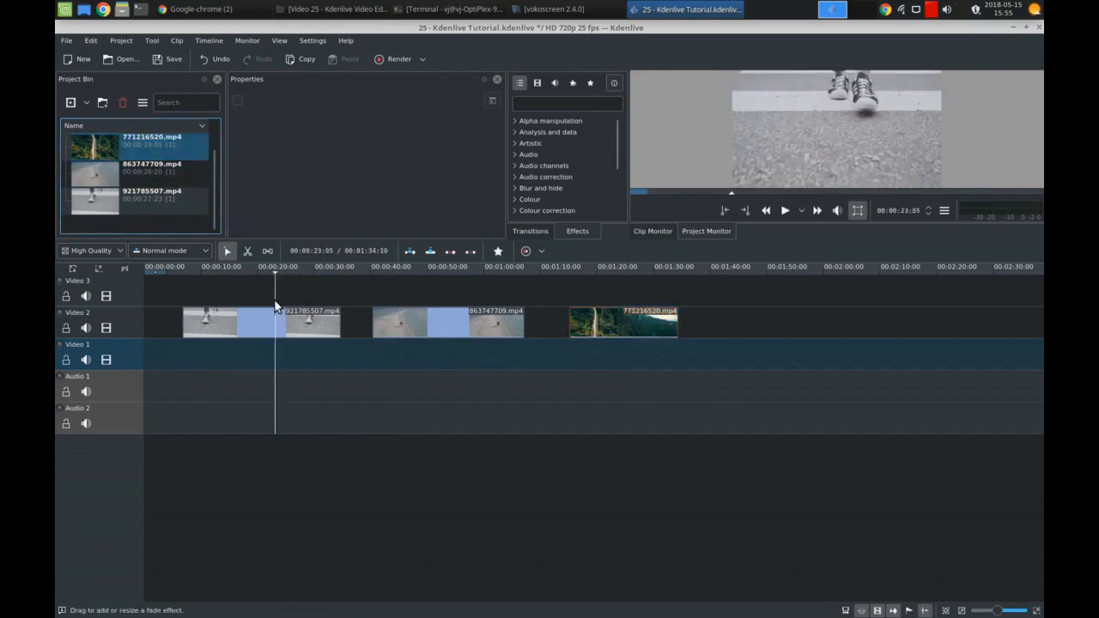
pyautogui.click(592, 302)
pyautogui.press('space')
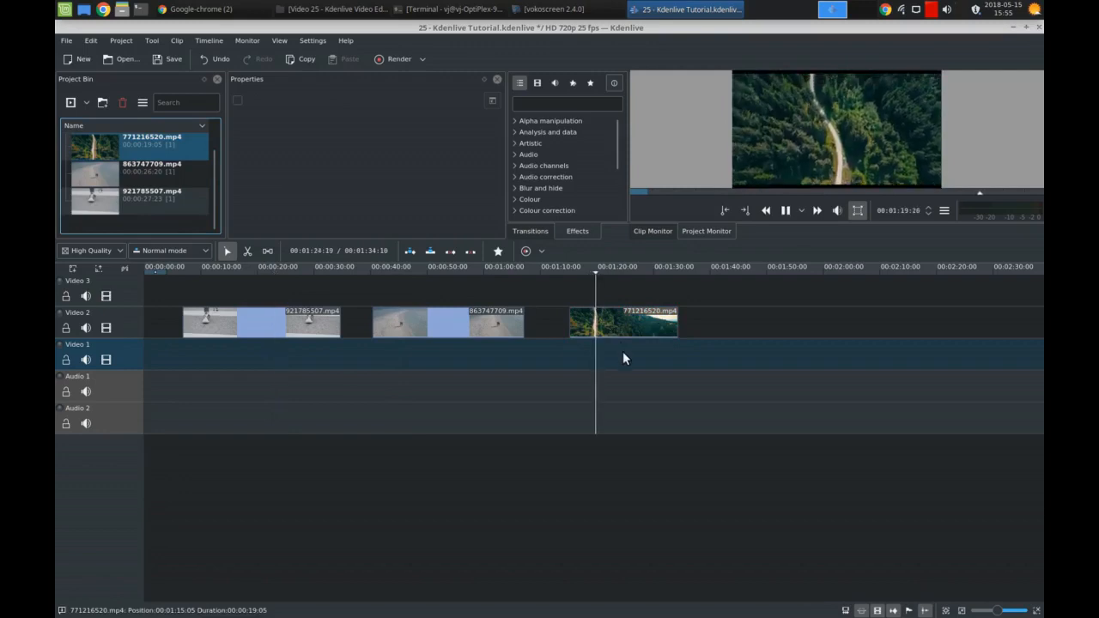
pyautogui.press('space')
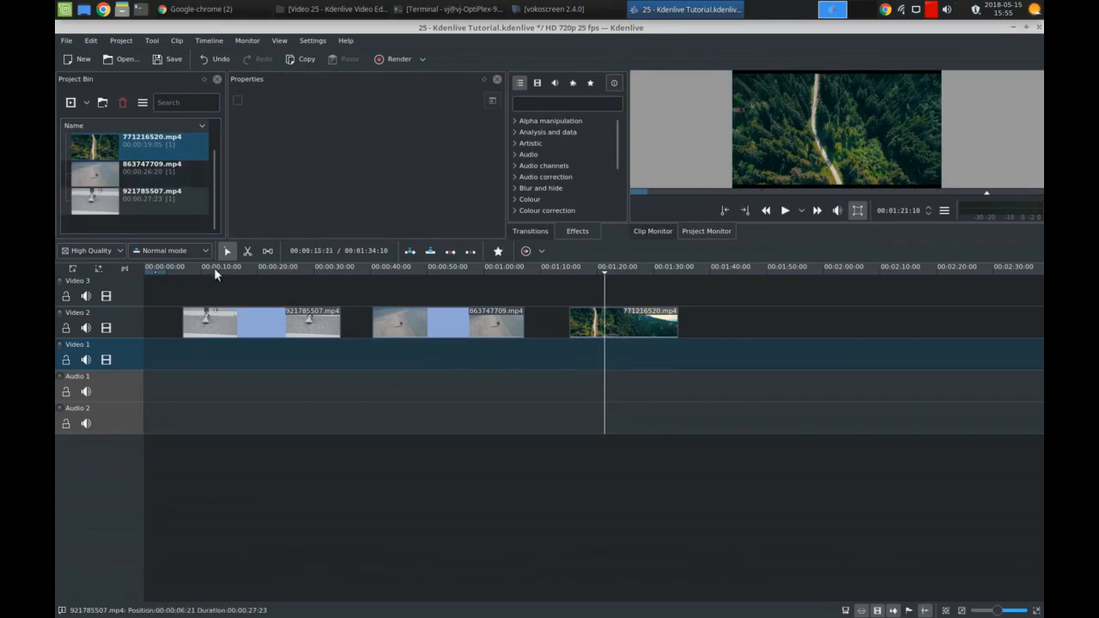
# Add 708213662.mp4 to Video 2 at about 00:01:38 and preview the crowd footage.
pyautogui.scroll(1, 208, 195)
pyautogui.moveTo(189, 145); pyautogui.dragTo(706, 322)
pyautogui.click(718, 291)
pyautogui.press('space')
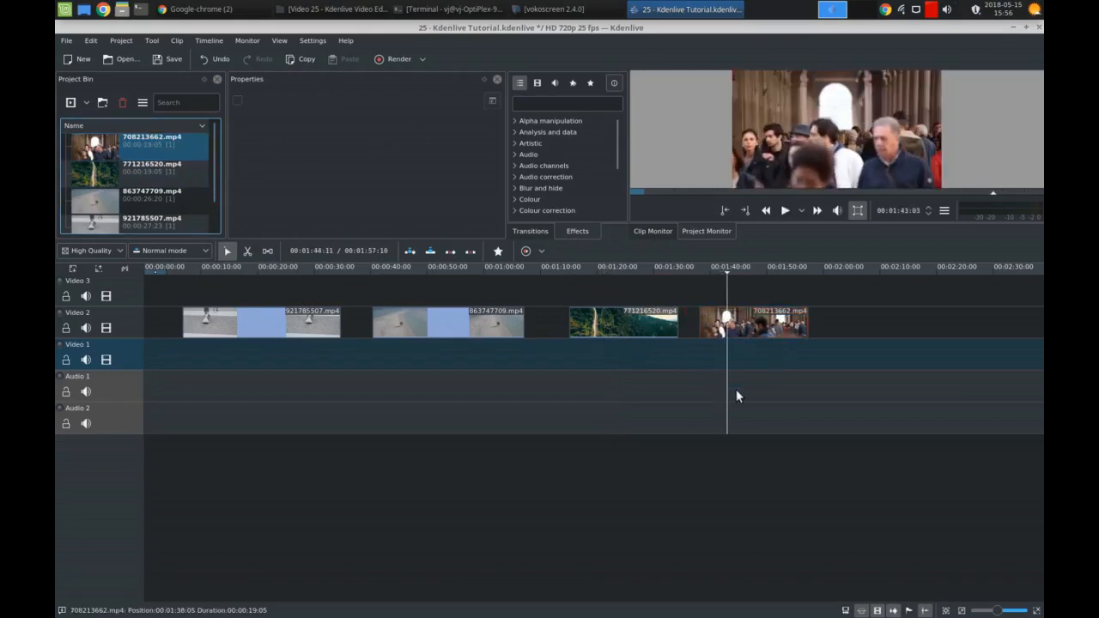
# Select all four clips on Video 2 and delete them from the timeline.
pyautogui.moveTo(788, 401); pyautogui.dragTo(286, 306)
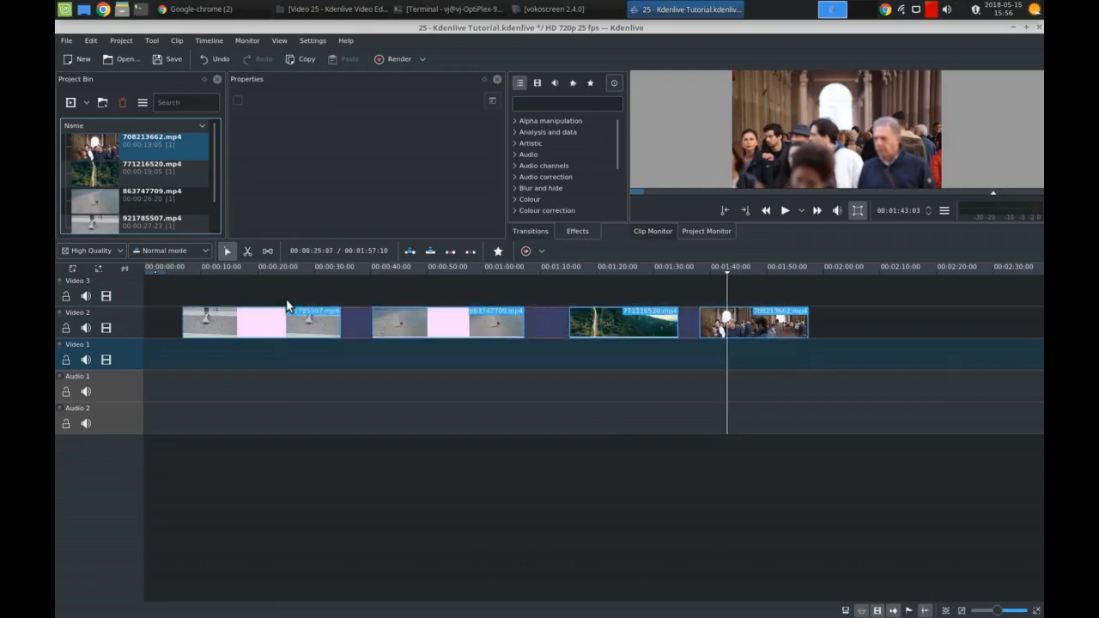
pyautogui.press('Delete')
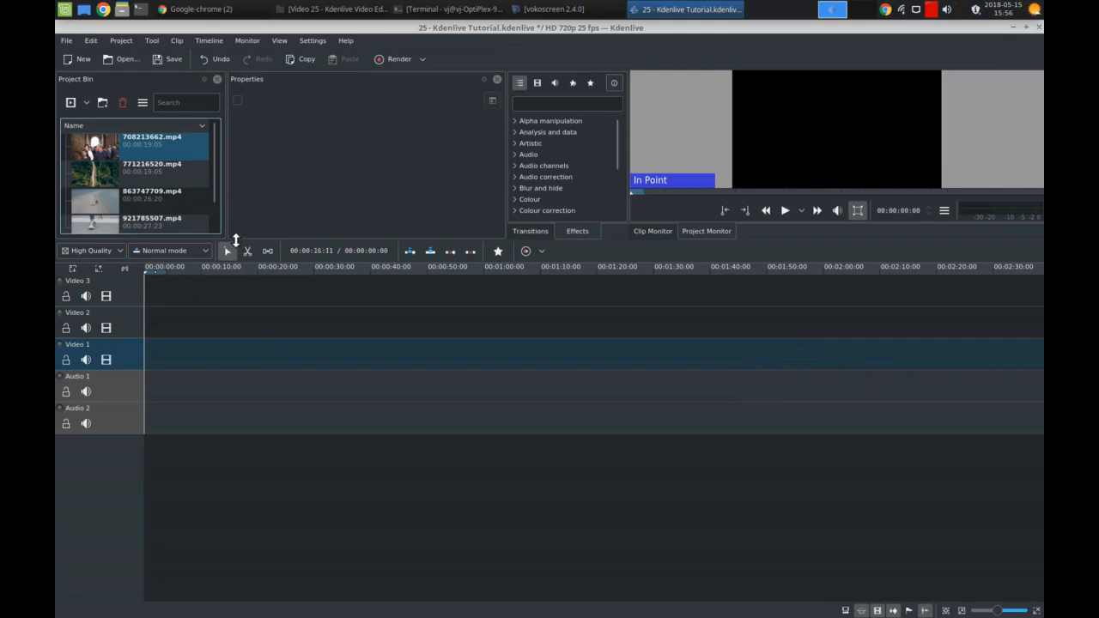
# Place 921785507.mp4 at the very start of the Video 1 track.
pyautogui.scroll(-1, 217, 162)
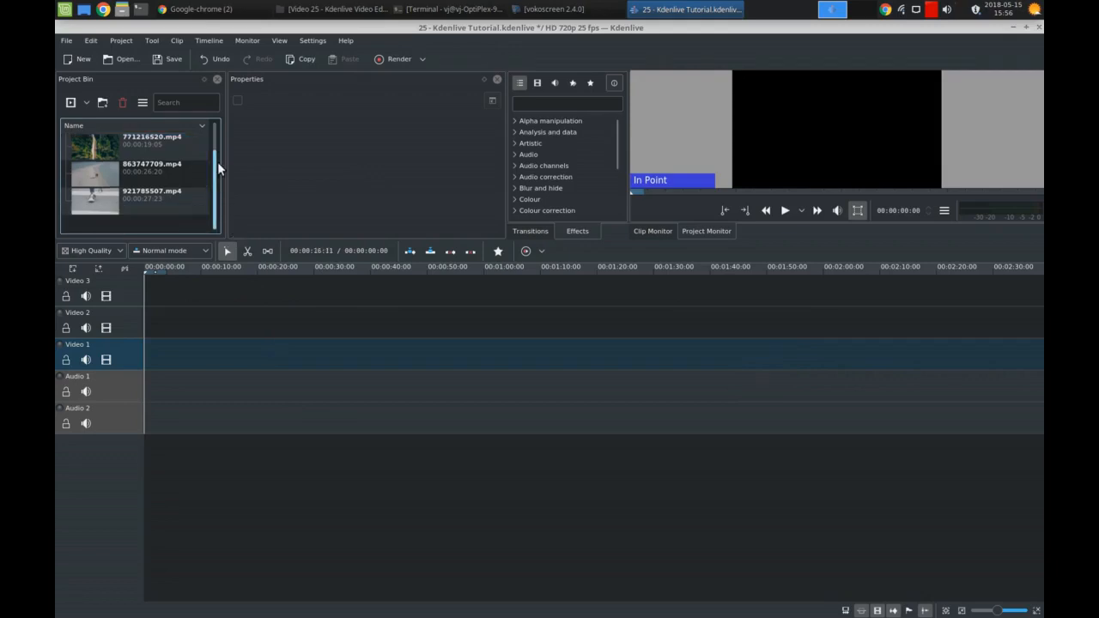
pyautogui.moveTo(133, 216); pyautogui.dragTo(153, 357)
pyautogui.moveTo(221, 356); pyautogui.dragTo(215, 358)
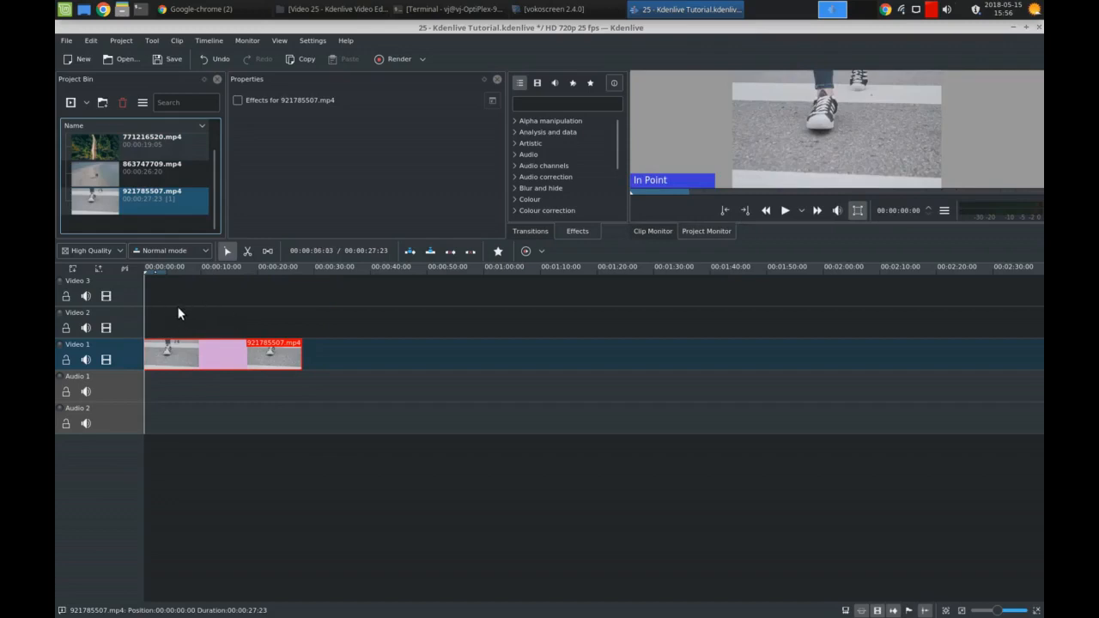
# Play 921785507.mp4 to 00:00:04:12 and split it at the playhead with the Razor tool.
pyautogui.press('space')
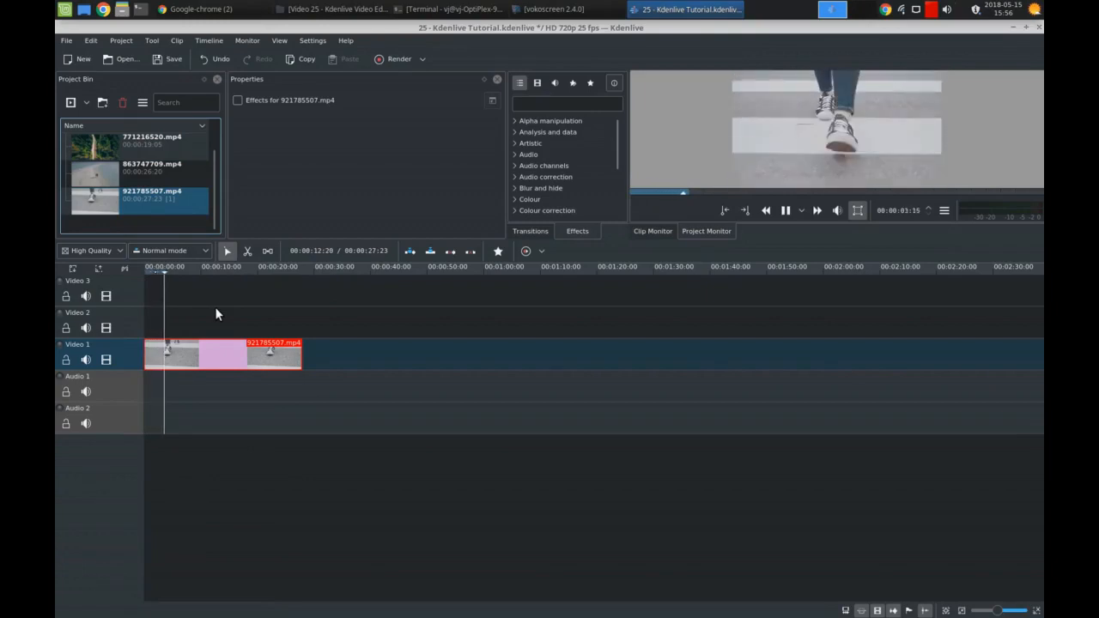
pyautogui.press('space')
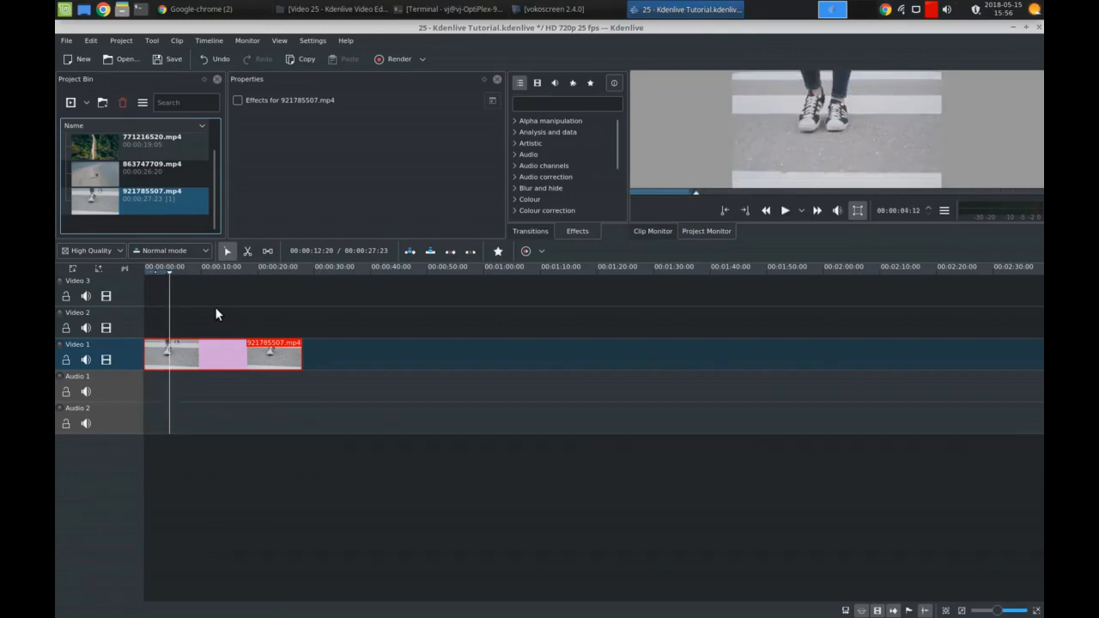
pyautogui.click(246, 255)
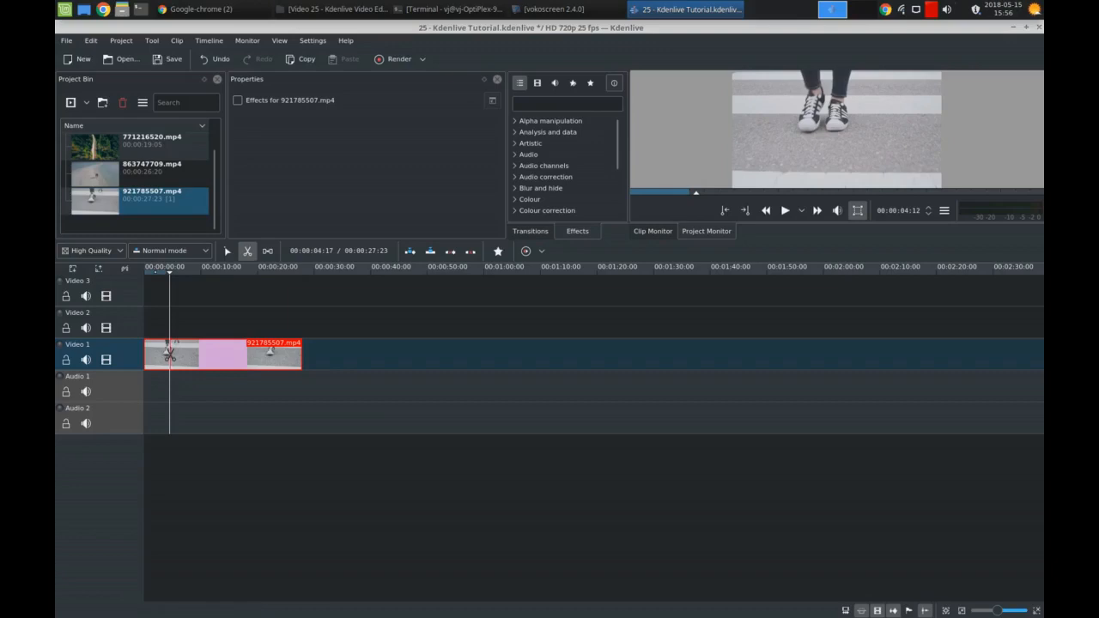
pyautogui.click(170, 352)
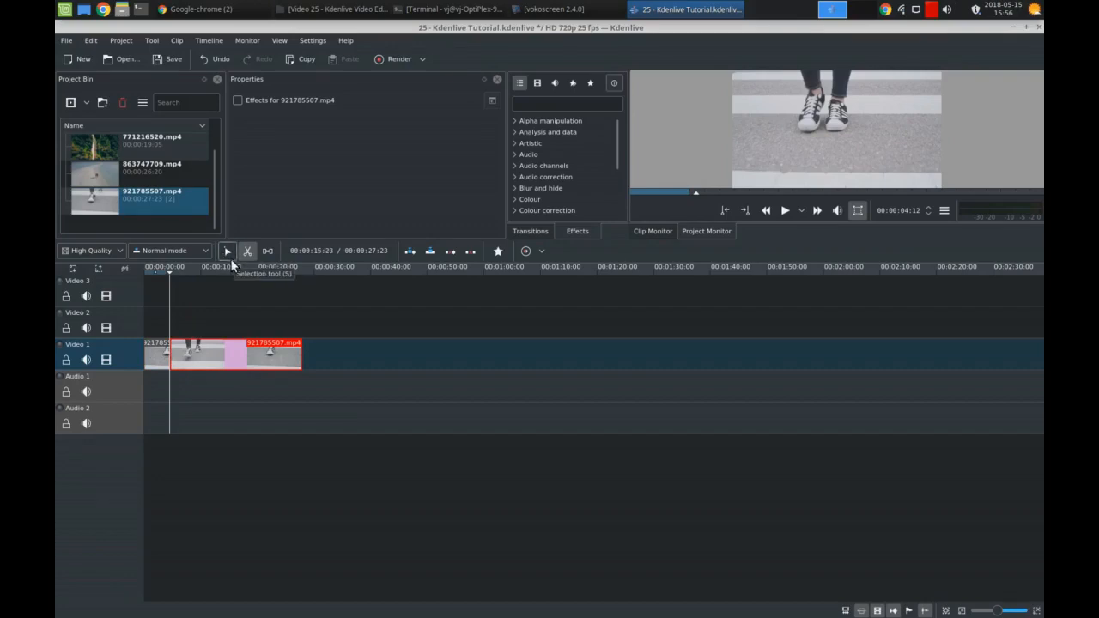
# Move the second 921785507.mp4 piece to about 00:01:34 on Video 1 and place 863747709.mp4 on Video 2 at about 00:00:07.
pyautogui.click(228, 253)
pyautogui.moveTo(207, 350); pyautogui.dragTo(718, 359)
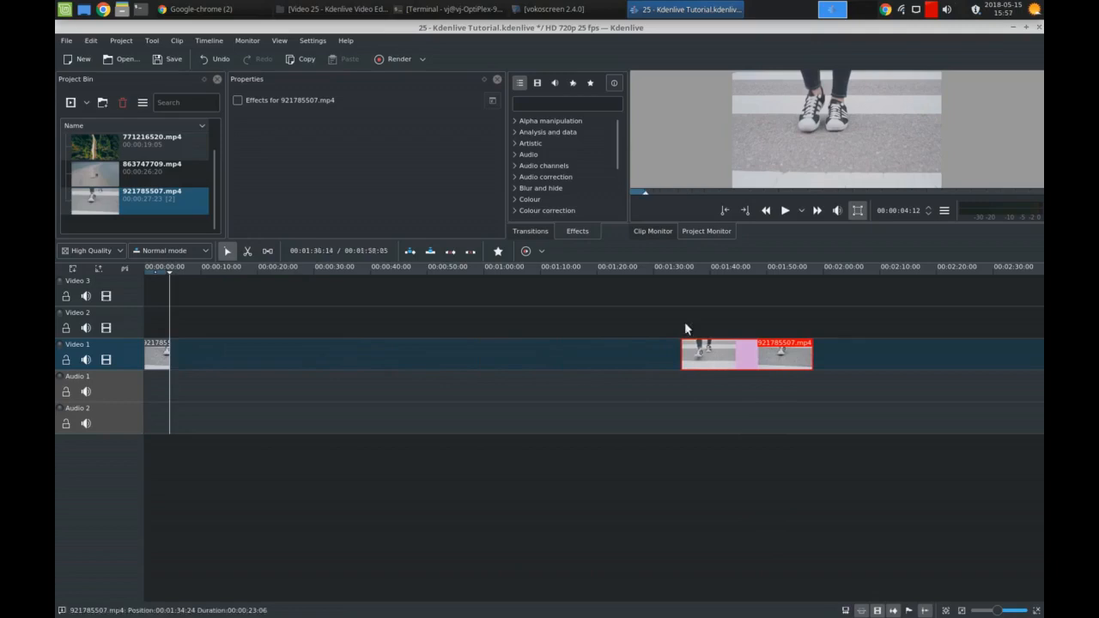
pyautogui.click(138, 176)
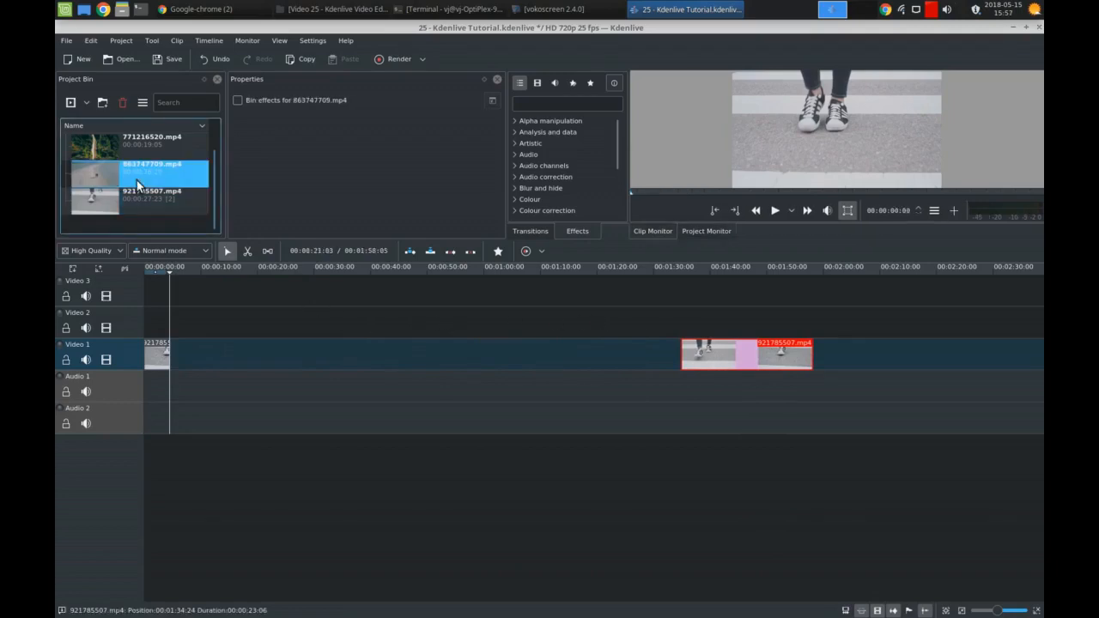
pyautogui.moveTo(147, 176); pyautogui.dragTo(182, 320)
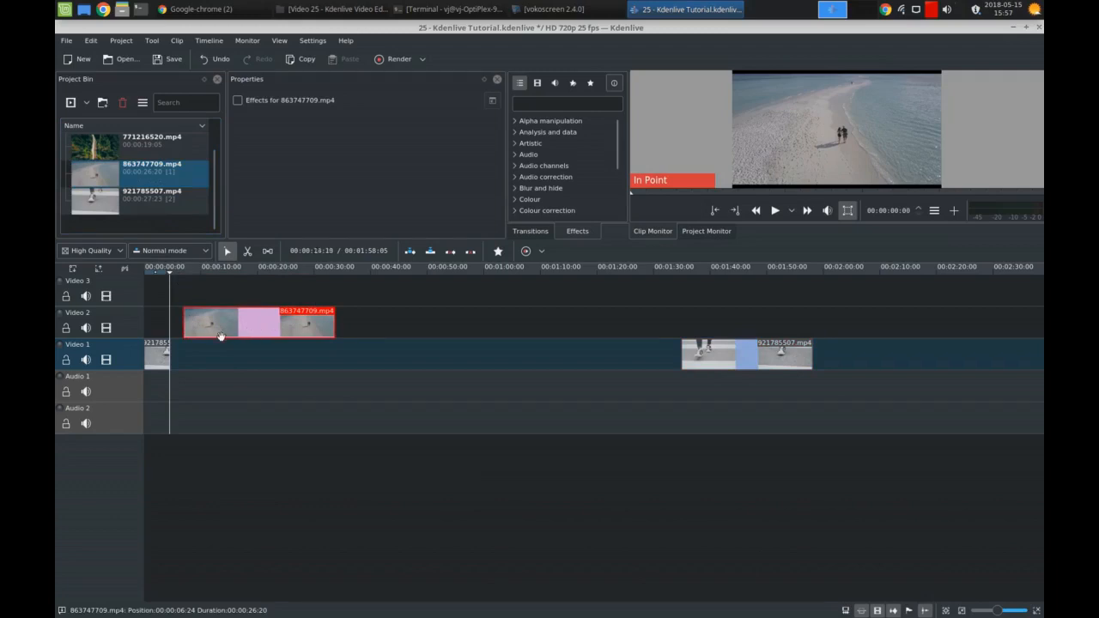
# Shift 863747709.mp4 on Video 2 to 00:00:03:20 so it overlaps the first clip, and add a Dissolve transition at the overlap.
pyautogui.scroll(4, 188, 342)
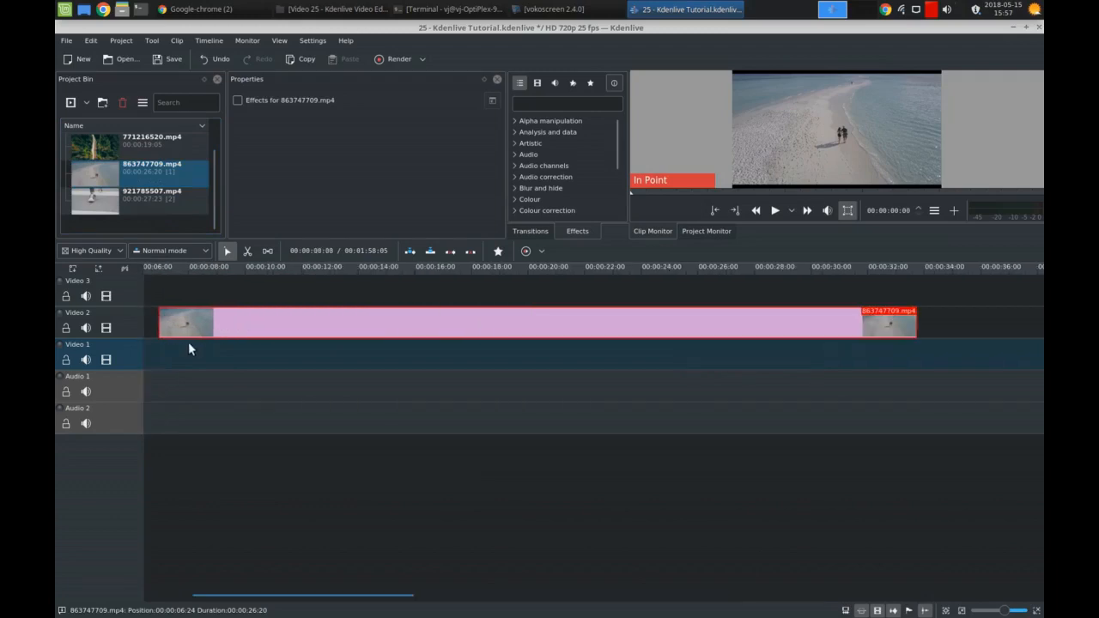
pyautogui.moveTo(286, 595); pyautogui.dragTo(238, 599)
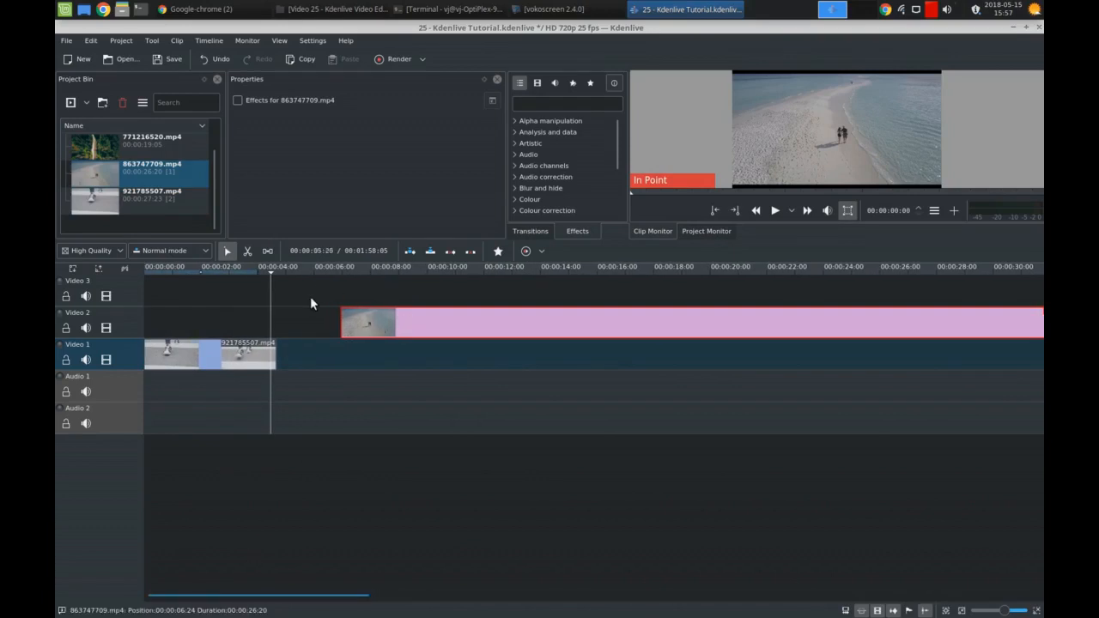
pyautogui.moveTo(429, 321); pyautogui.dragTo(339, 323)
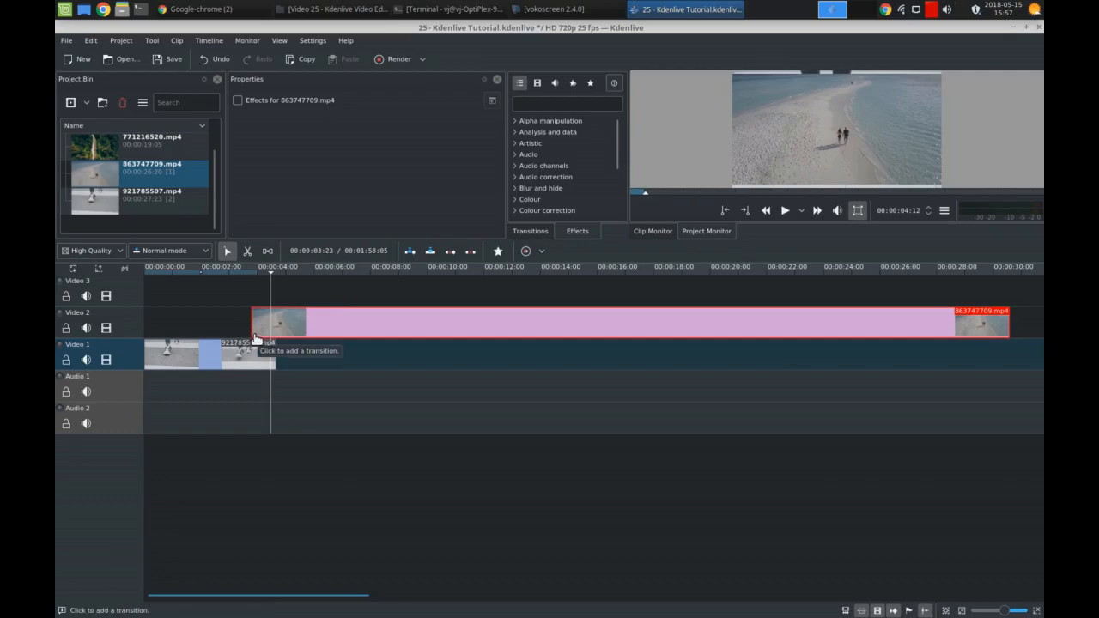
pyautogui.click(255, 339)
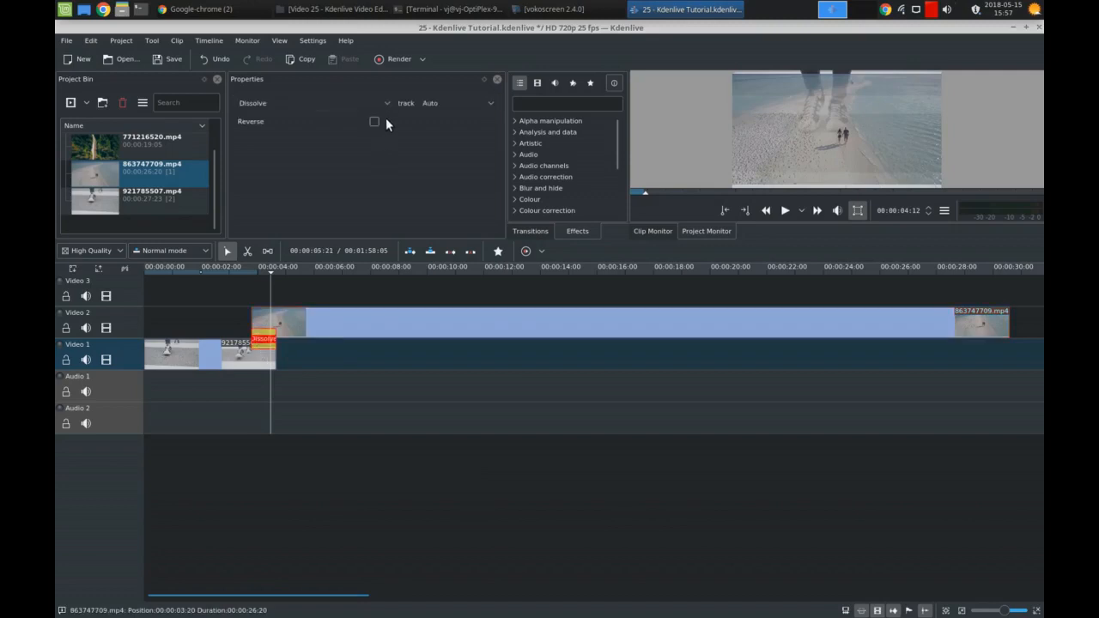
pyautogui.click(388, 101)
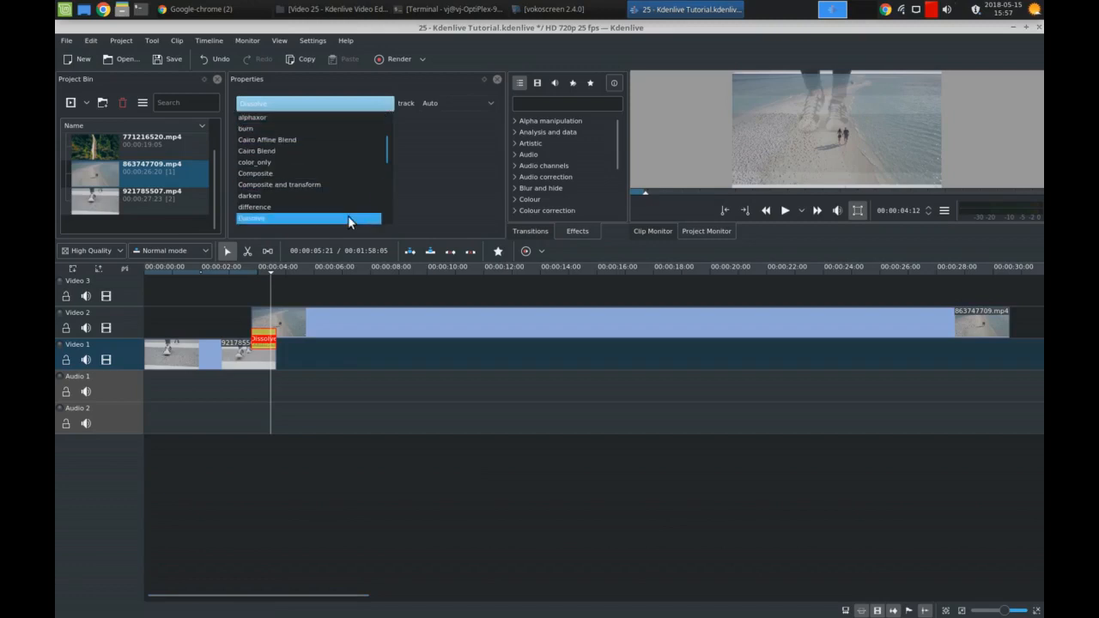
pyautogui.click(348, 218)
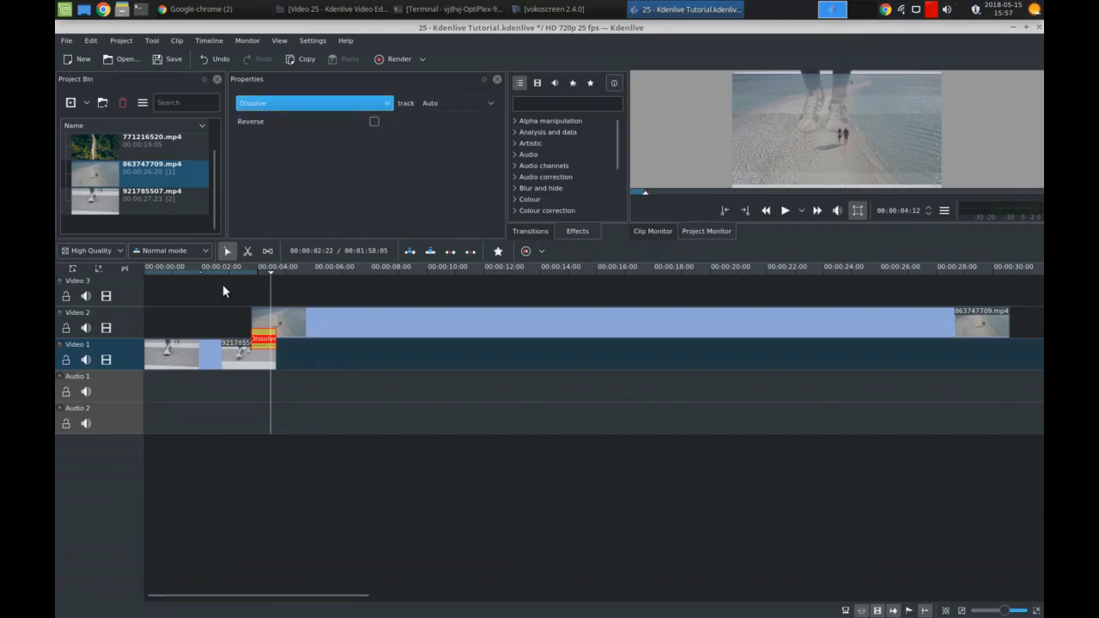
# Play the Dissolve transition twice from about 00:00:03:05 to check how the two clips blend.
pyautogui.click(233, 291)
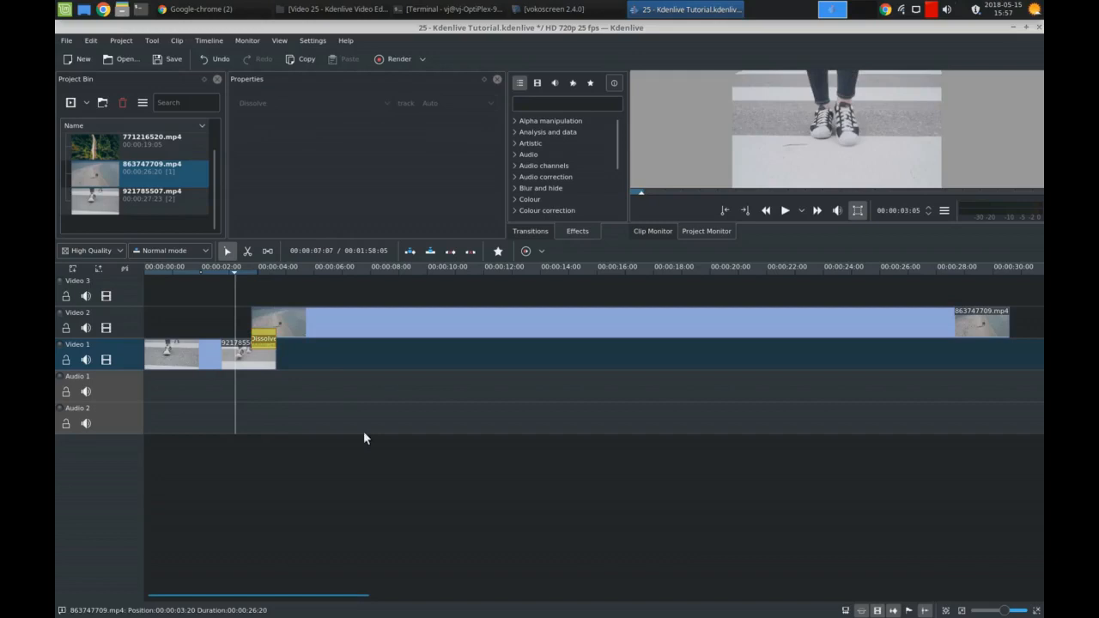
pyautogui.press('space')
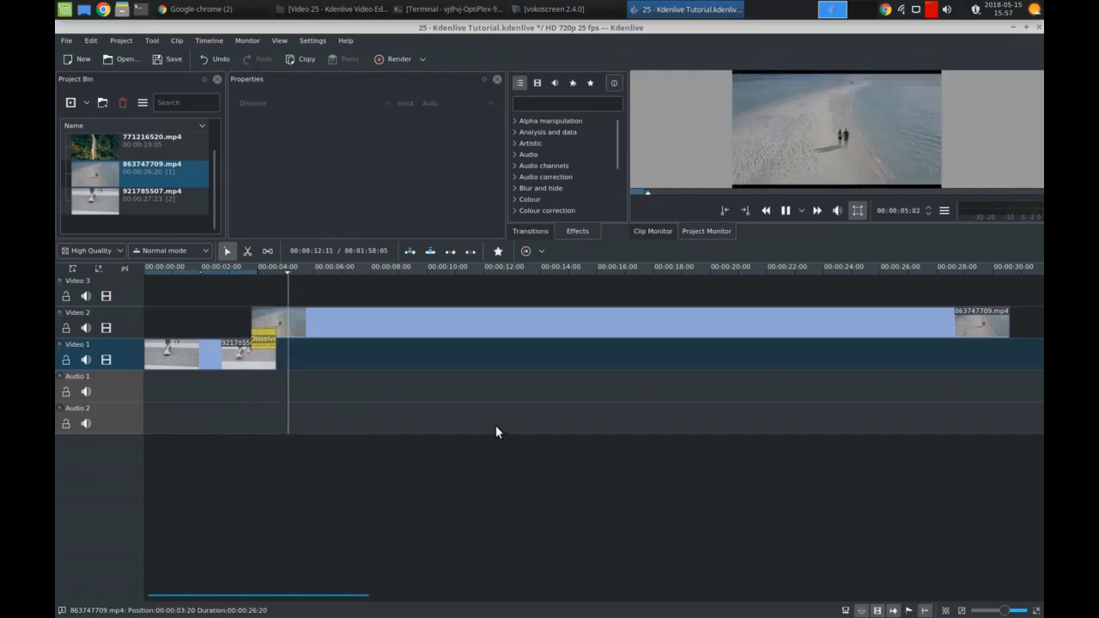
pyautogui.press('space')
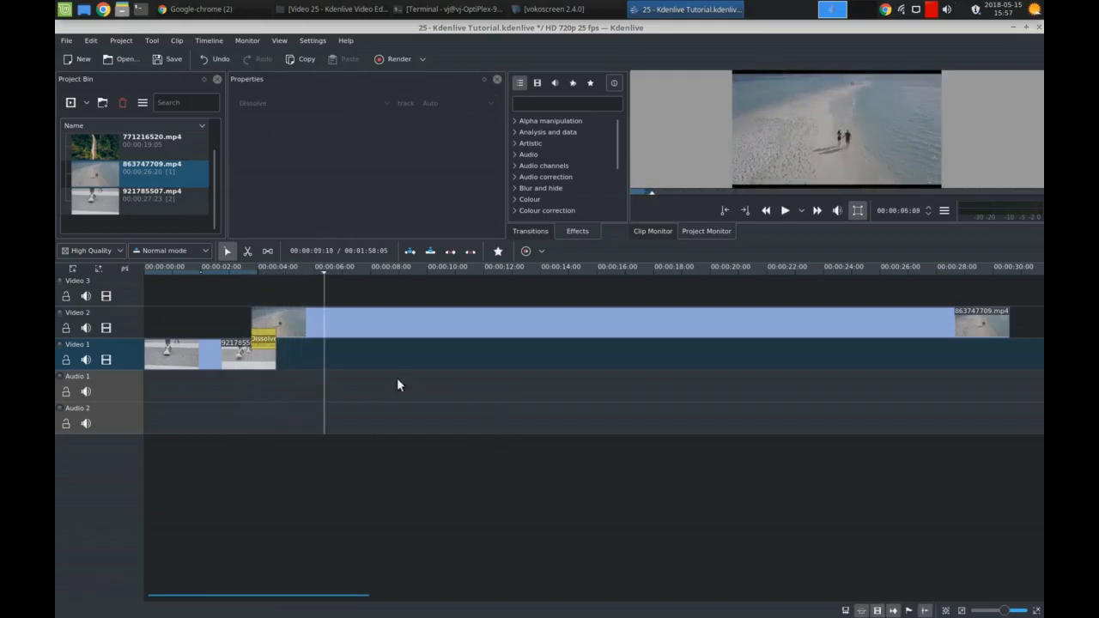
pyautogui.click(235, 292)
pyautogui.press('space')
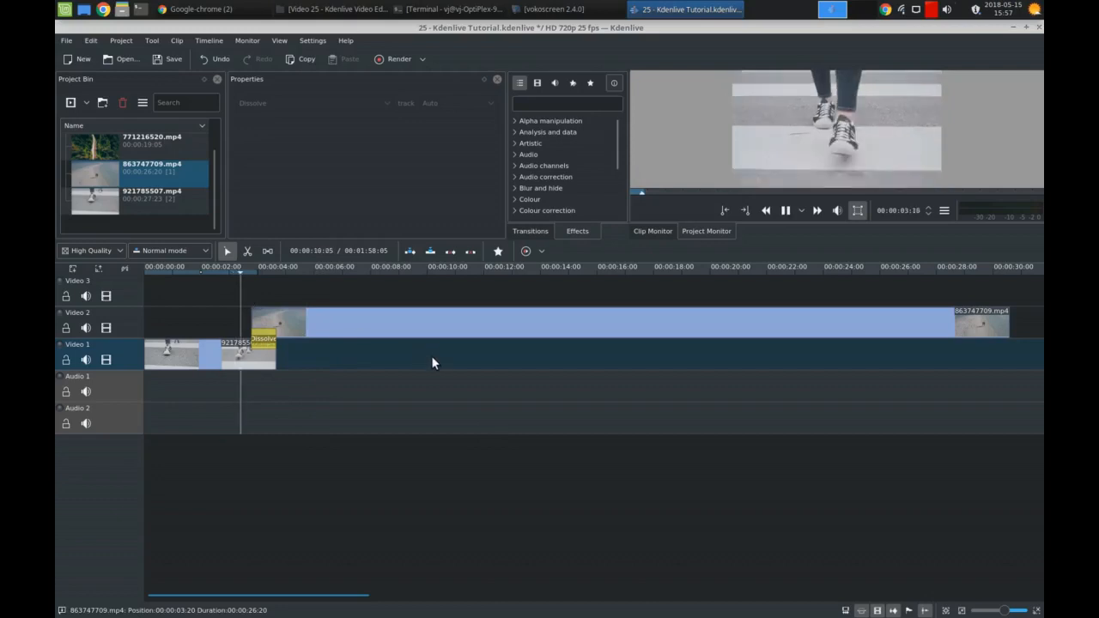
pyautogui.press('space')
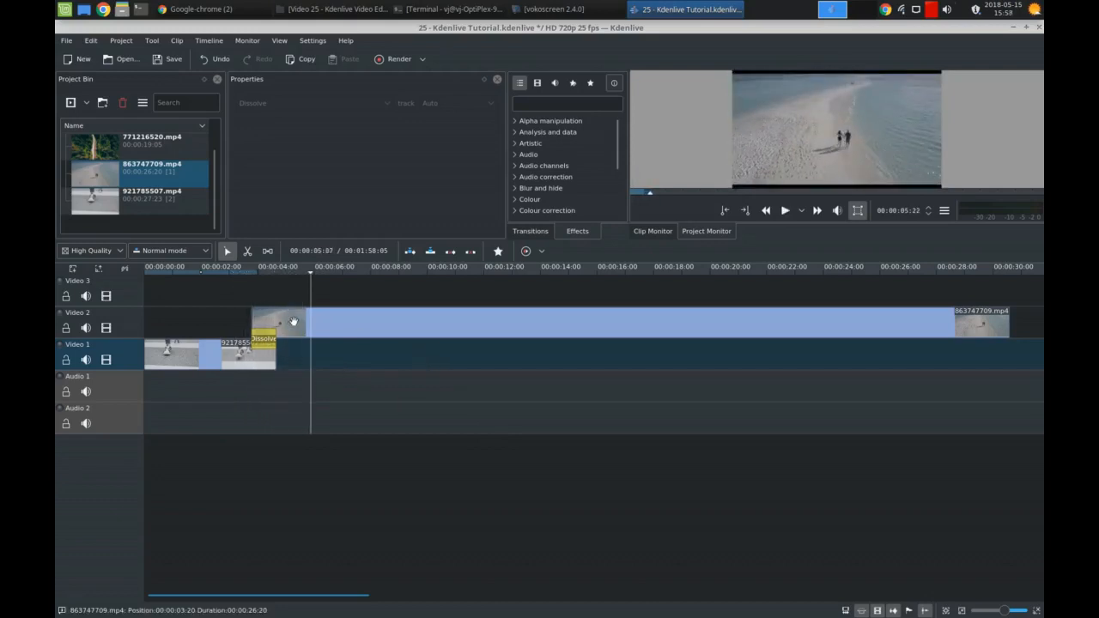
# Move 863747709.mp4 earlier to 00:00:03:14 to lengthen the Dissolve overlap, and preview the result.
pyautogui.click(292, 322)
pyautogui.moveTo(289, 322); pyautogui.dragTo(279, 332)
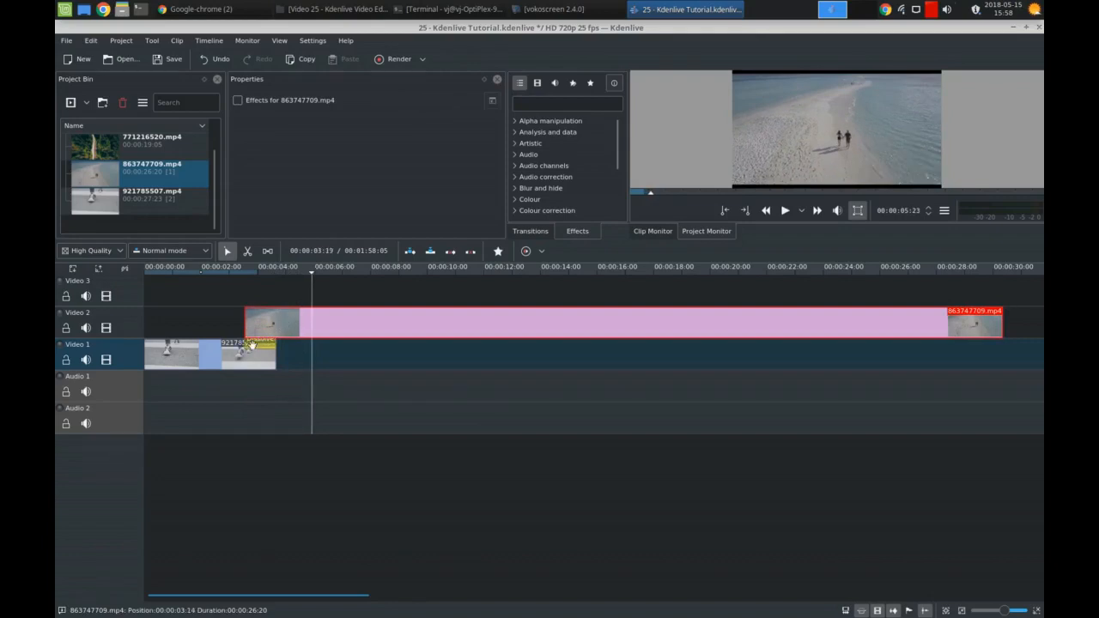
pyautogui.click(220, 287)
pyautogui.press('space')
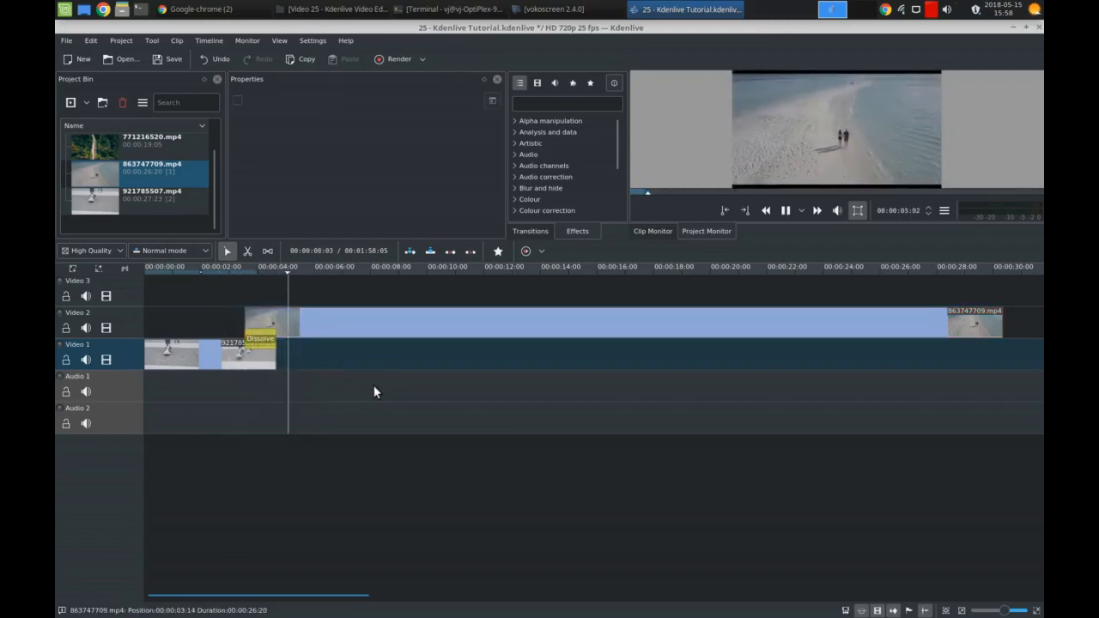
pyautogui.press('space')
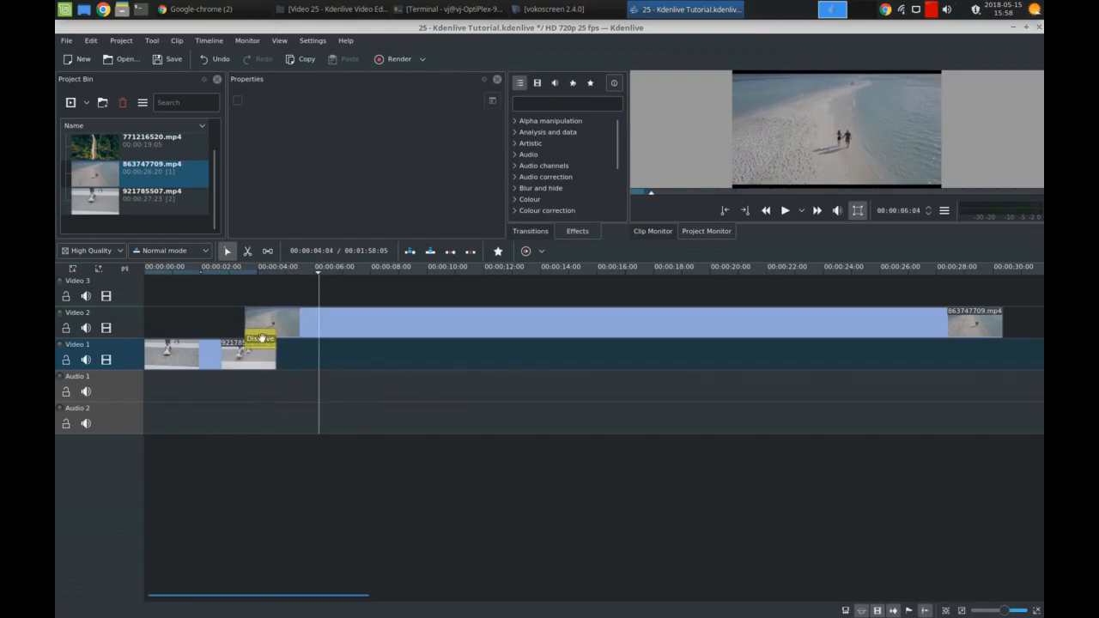
# Delete the Dissolve transition between Video 1 and Video 2 and undo the deletion.
pyautogui.click(256, 343)
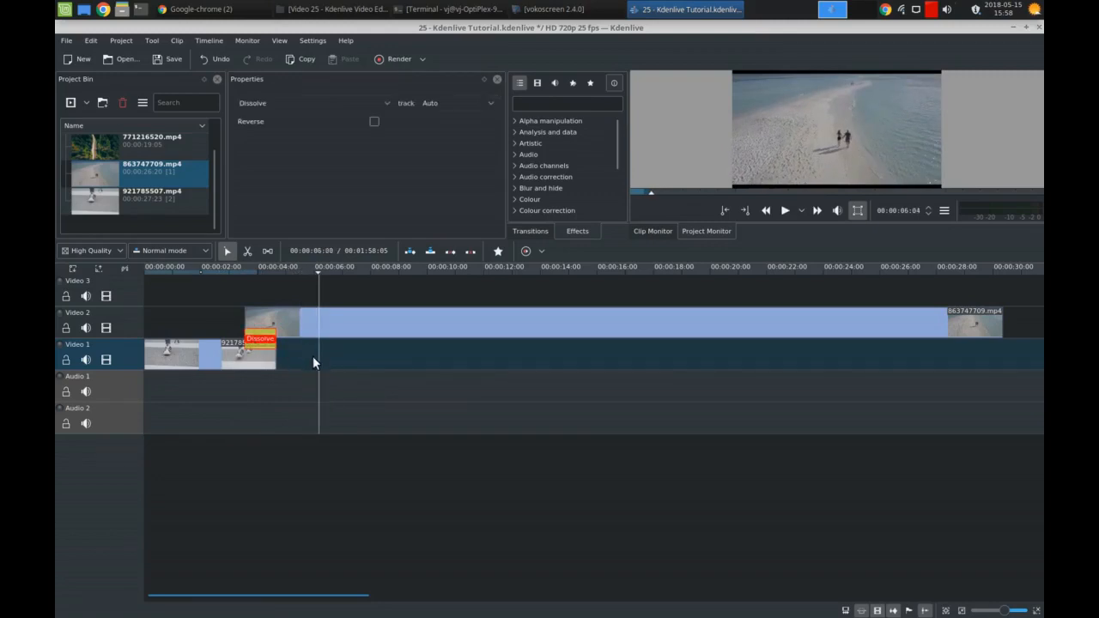
pyautogui.press('Delete')
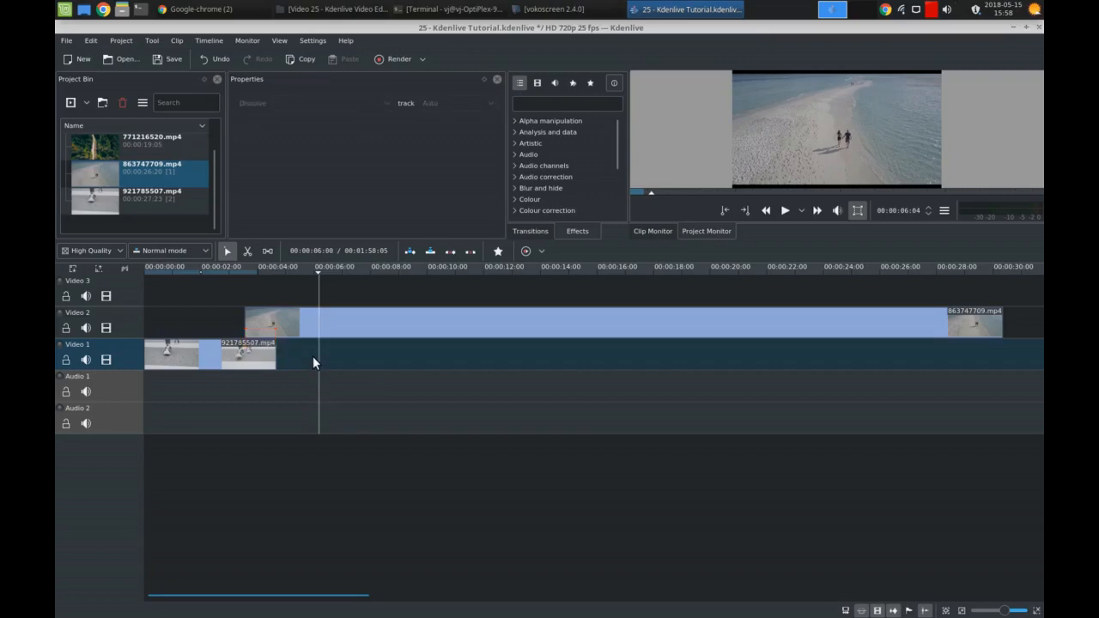
pyautogui.hotkey('ctrl', 'z')
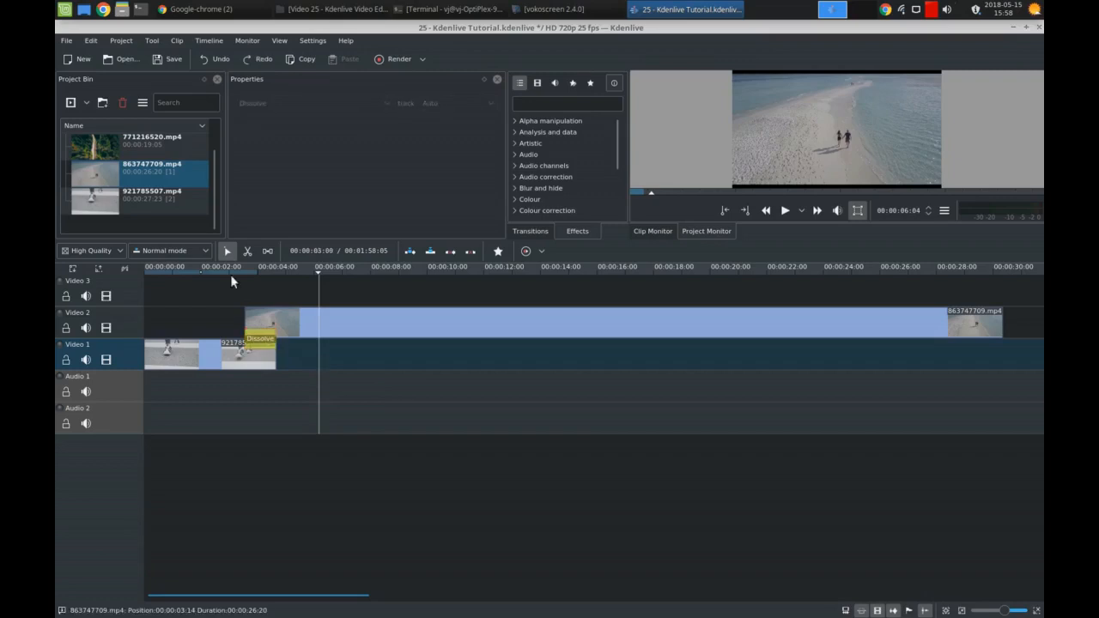
# Play past the Dissolve to 00:00:07:20 and split 863747709.mp4 at the playhead with the Razor tool.
pyautogui.click(231, 296)
pyautogui.press('space')
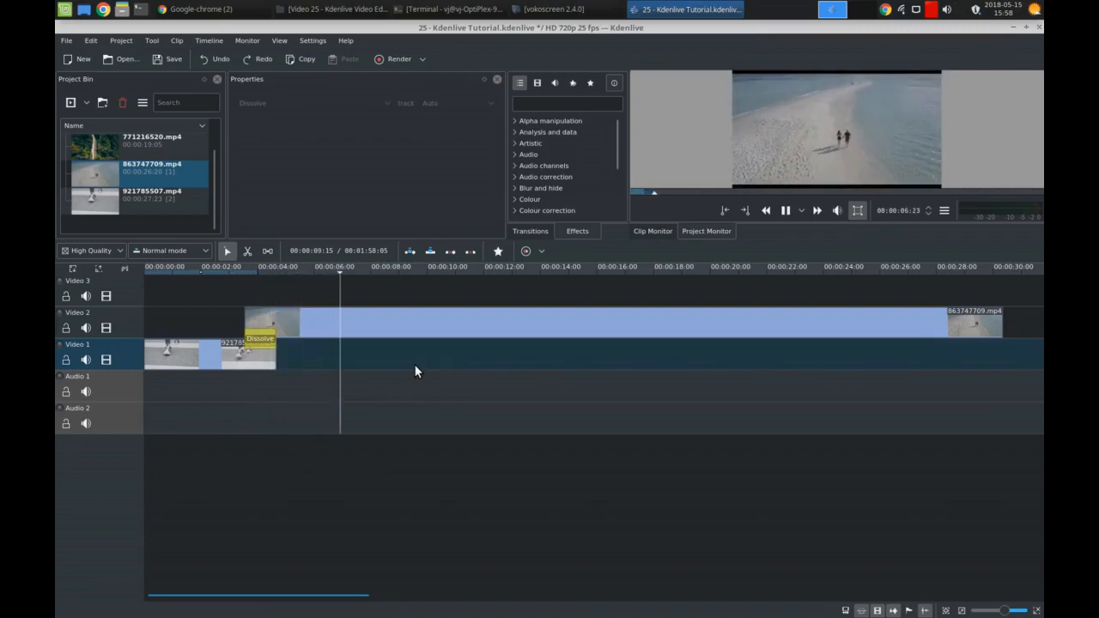
pyautogui.press('space')
pyautogui.press('x')
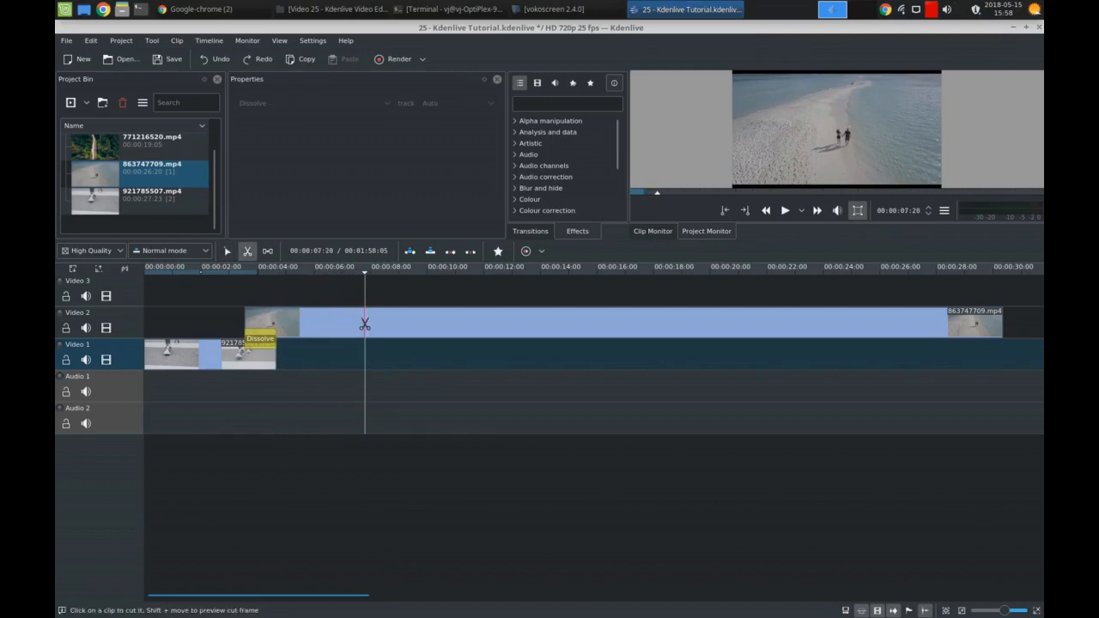
pyautogui.click(365, 324)
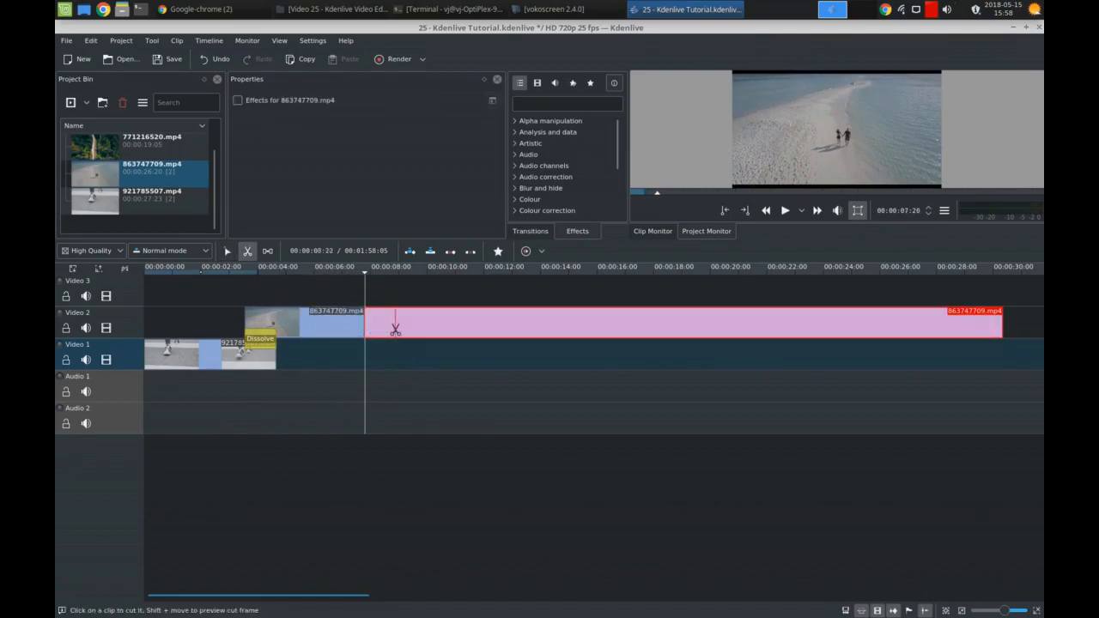
# Move the leftover 863747709.mp4 piece to Video 1 at about 00:00:54 and the leftover 921785507.mp4 piece to Video 2 at 00:00:12:03.
pyautogui.press('s')
pyautogui.moveTo(441, 326); pyautogui.dragTo(856, 326)
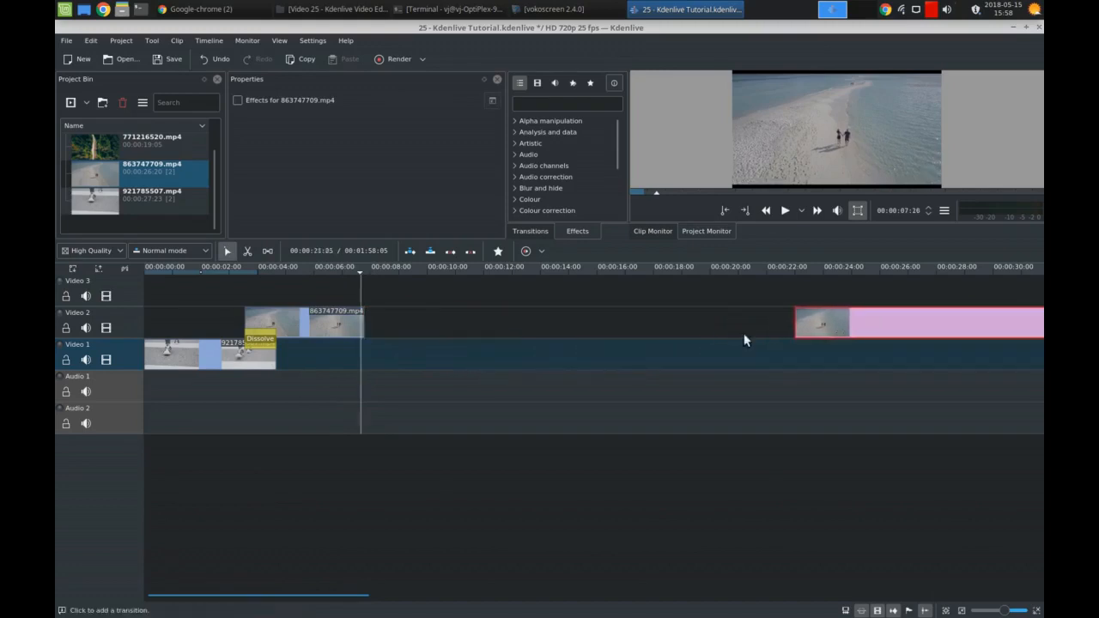
pyautogui.scroll(-3, 720, 330)
pyautogui.moveTo(723, 354); pyautogui.dragTo(483, 348)
pyautogui.moveTo(268, 348); pyautogui.dragTo(268, 329)
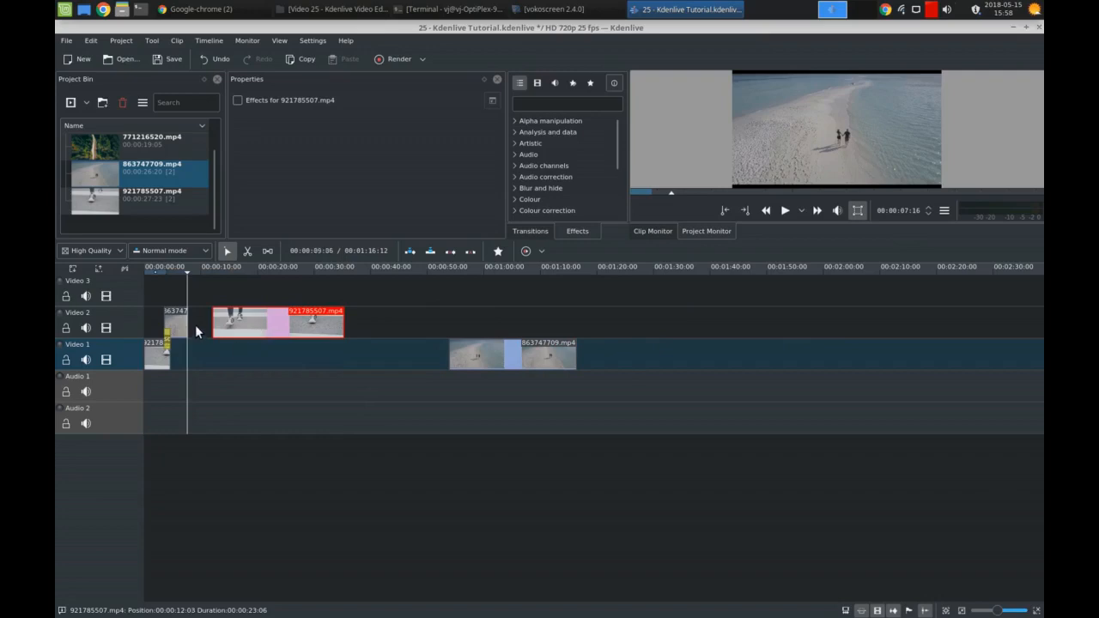
# Try overlapping the leftover 921785507.mp4 piece with the end of 863747709.mp4 from Video 1 at 00:00:07:06, and pull it away to 00:00:08:23.
pyautogui.scroll(5, 195, 325)
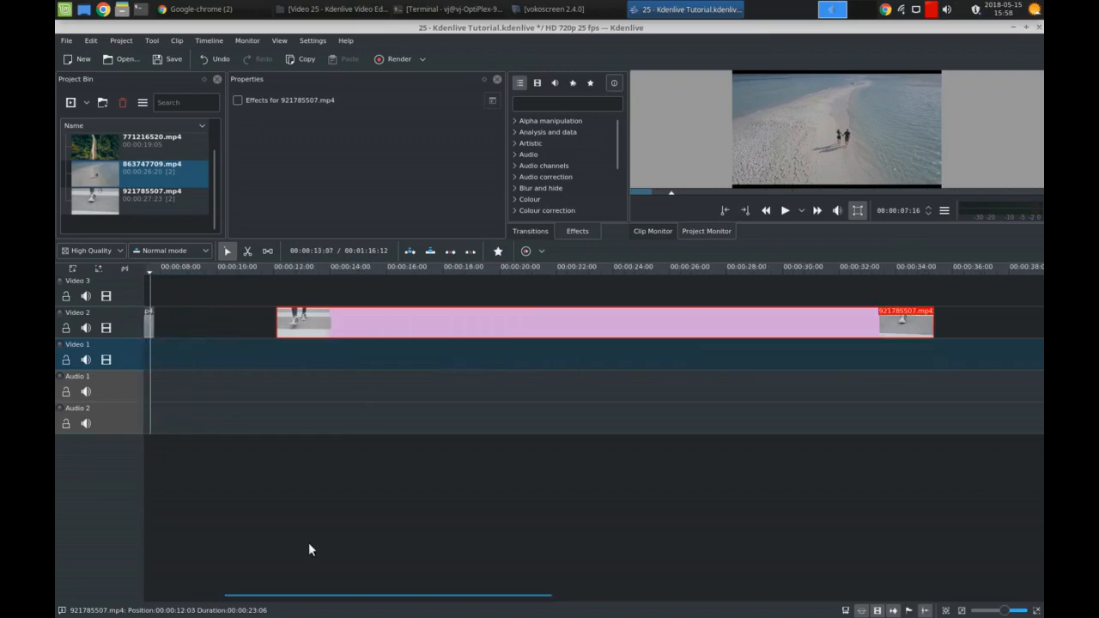
pyautogui.moveTo(321, 595); pyautogui.dragTo(240, 594)
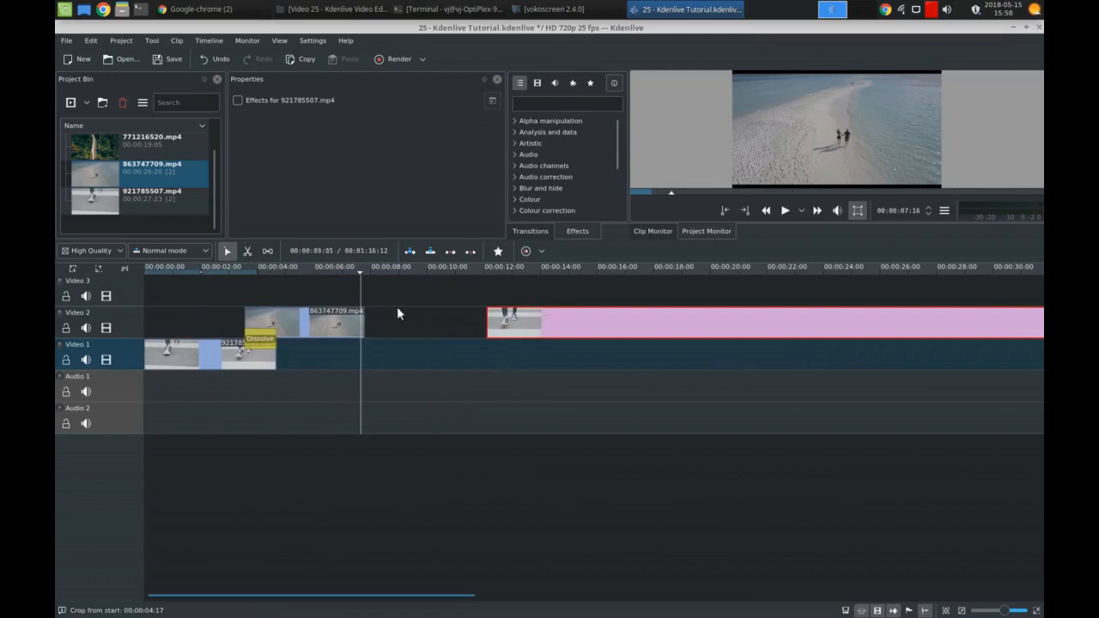
pyautogui.moveTo(570, 331); pyautogui.dragTo(431, 369)
pyautogui.click(349, 284)
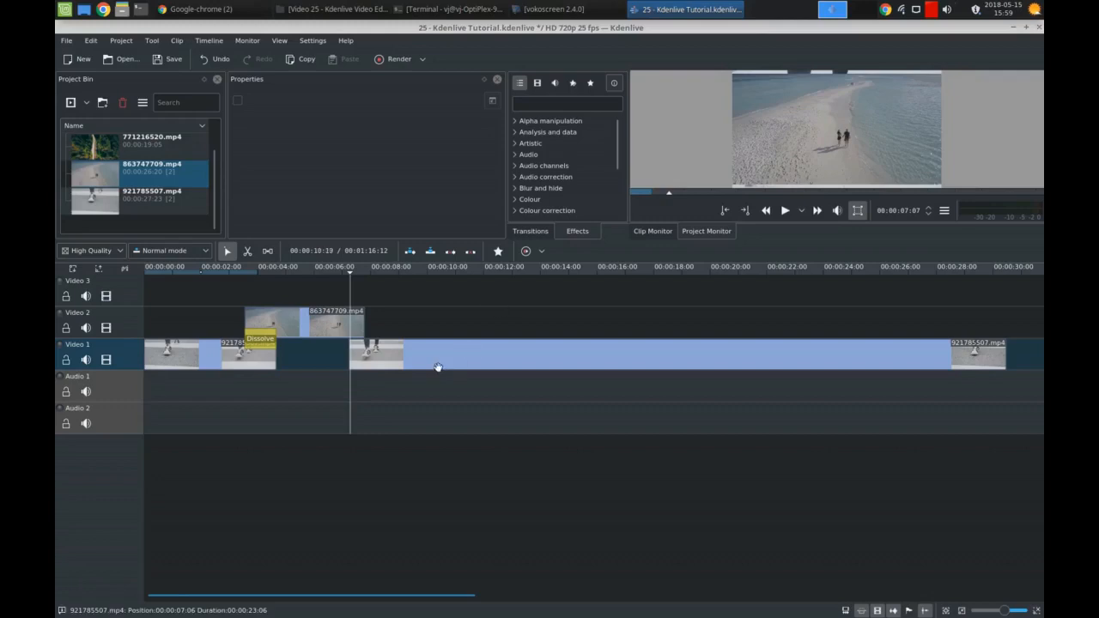
pyautogui.moveTo(424, 355); pyautogui.dragTo(485, 360)
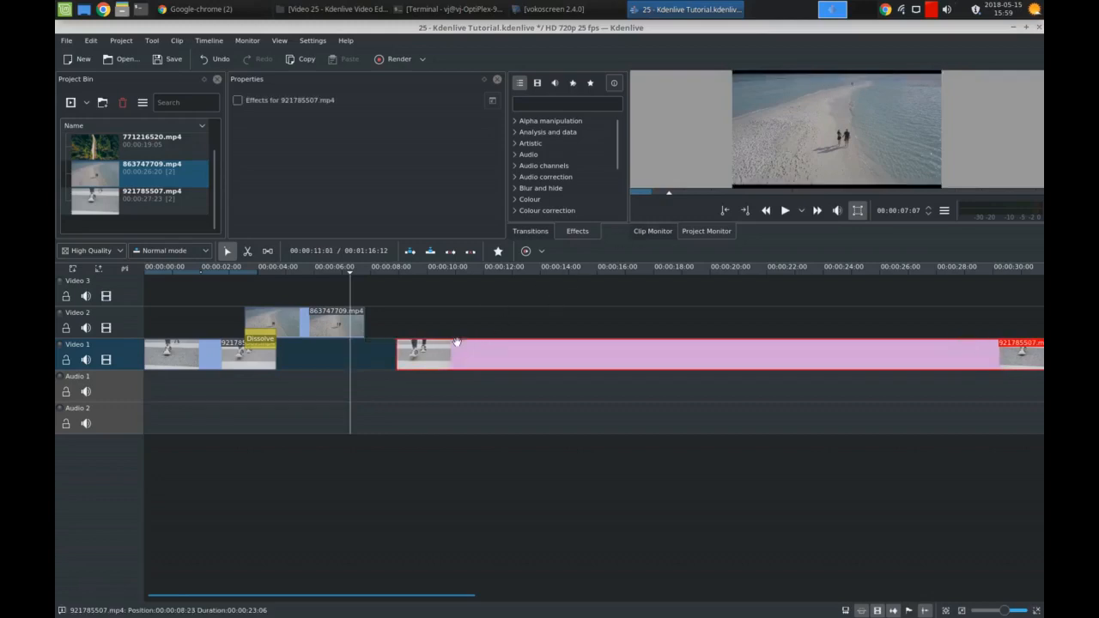
# Move the leftover 921785507.mp4 piece to Video 3 at 00:00:07:02, add a Dissolve over the end of 863747709.mp4, and preview it.
pyautogui.moveTo(465, 361); pyautogui.dragTo(413, 300)
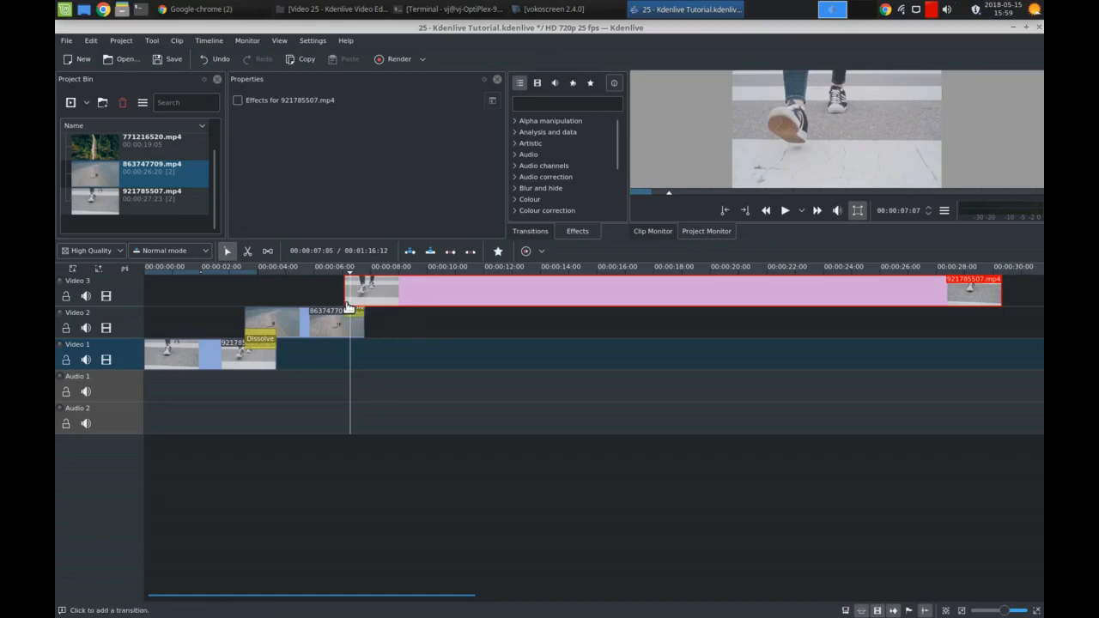
pyautogui.click(326, 295)
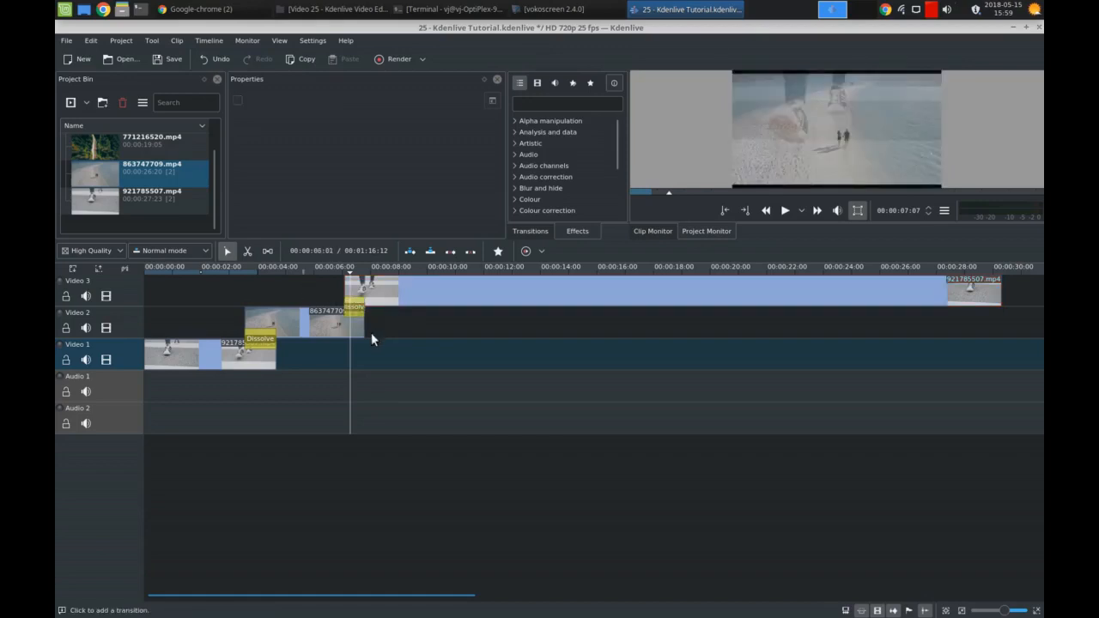
pyautogui.click(305, 294)
pyautogui.press('space')
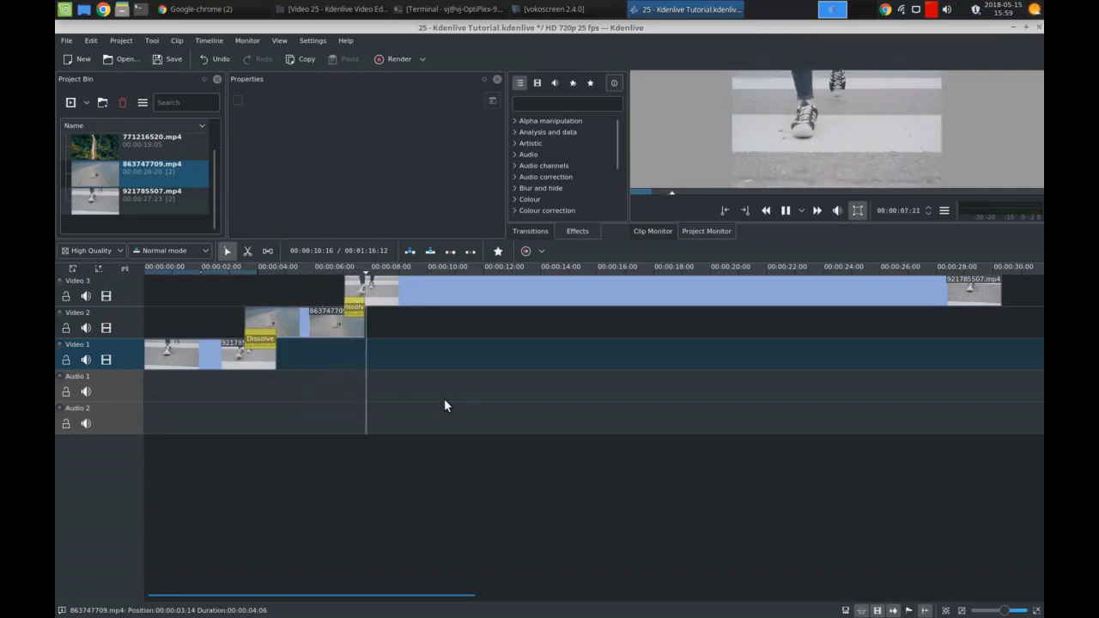
pyautogui.press('space')
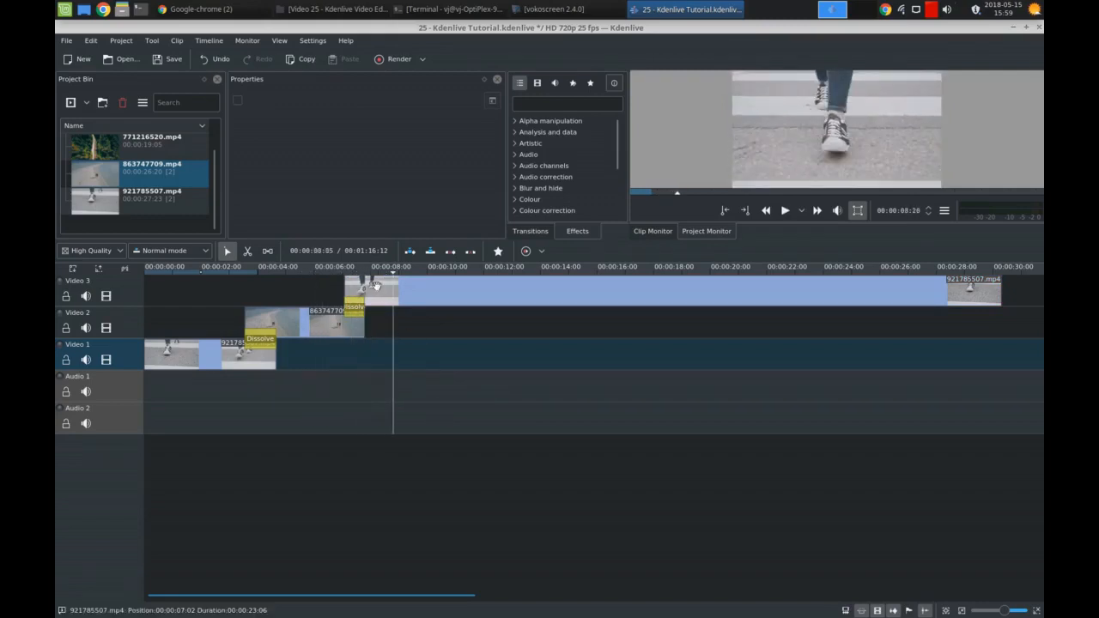
# Shift the 921785507.mp4 piece on Video 3 slightly earlier to lengthen its Dissolve, and set the playhead to 00:00:06:06 before it.
pyautogui.click(375, 286)
pyautogui.moveTo(376, 286); pyautogui.dragTo(371, 289)
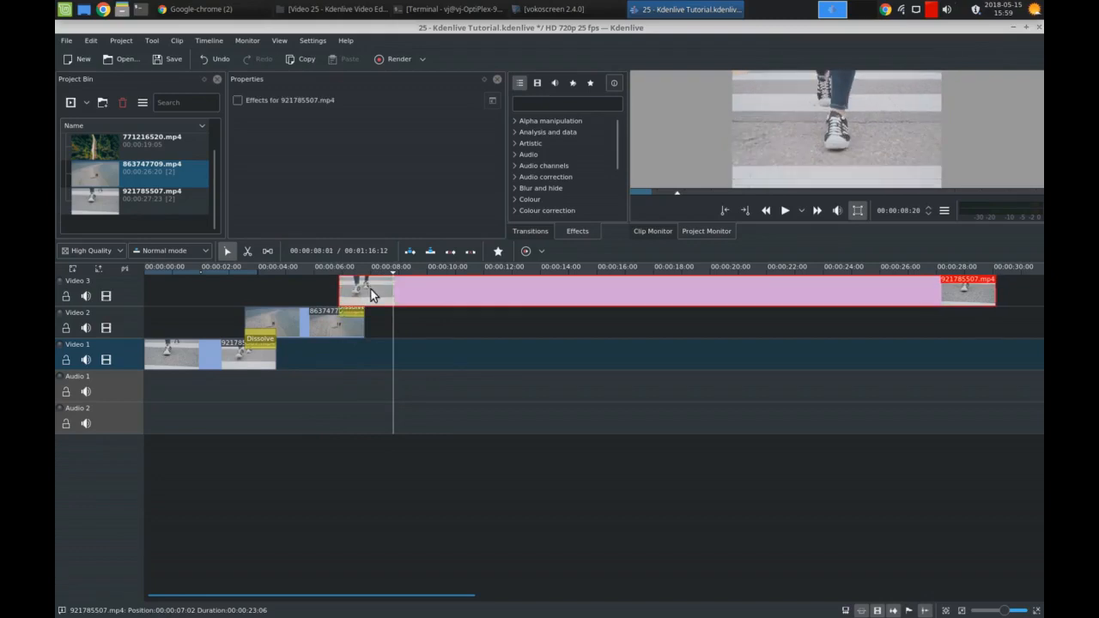
pyautogui.click(320, 290)
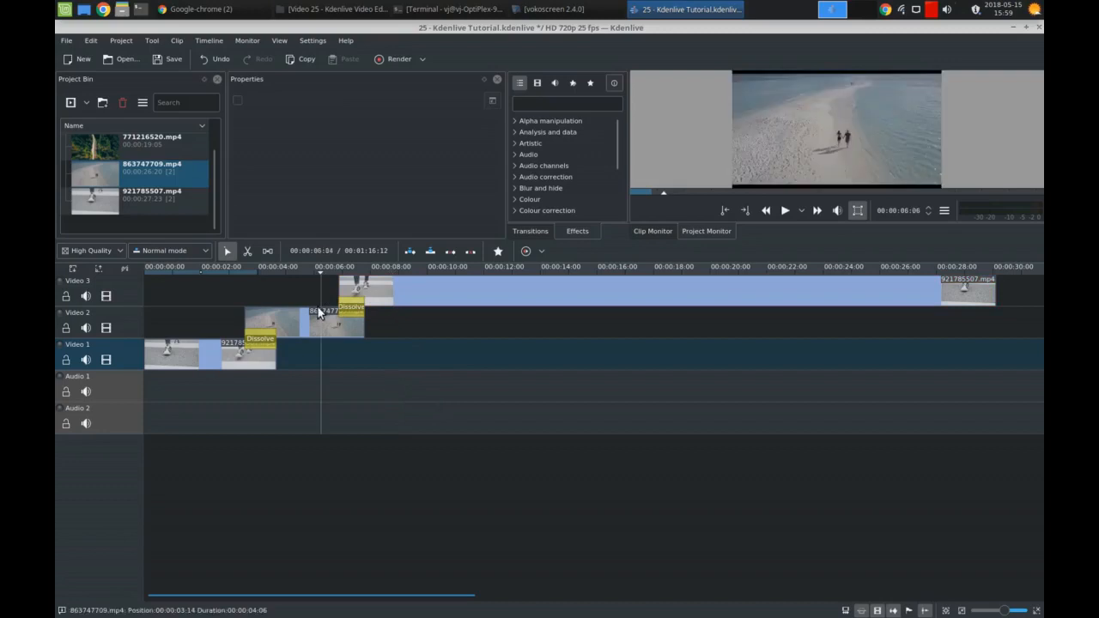
# Preview the second Dissolve, shift the 921785507.mp4 clip on Video 3 earlier to 00:00:06:13 to lengthen it, and play it again.
pyautogui.press('space')
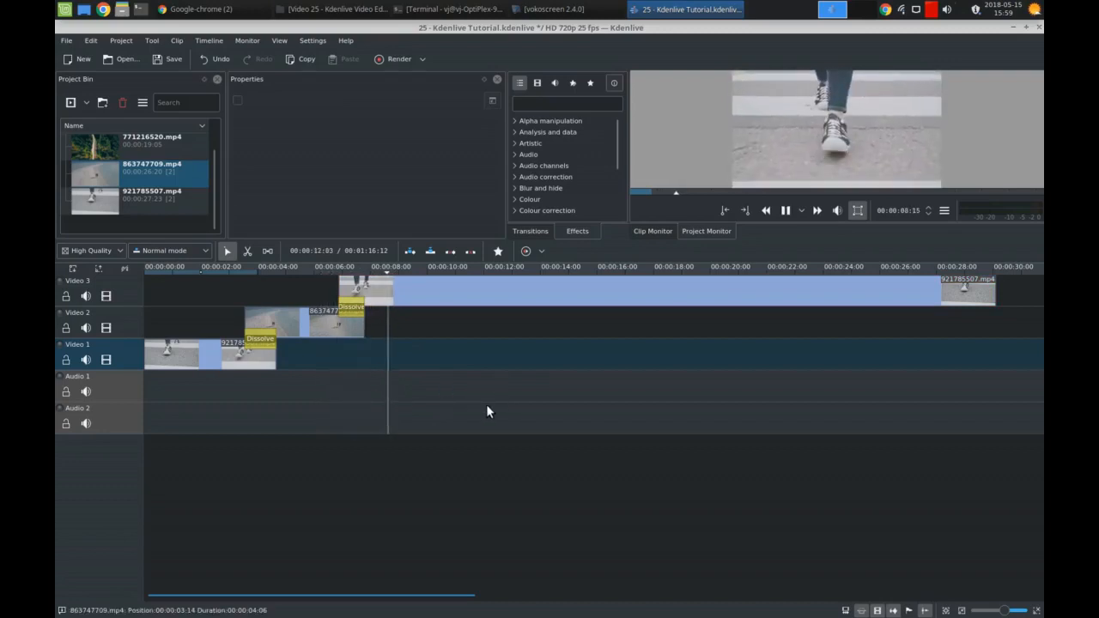
pyautogui.press('space')
pyautogui.moveTo(387, 290); pyautogui.dragTo(377, 289)
pyautogui.click(312, 294)
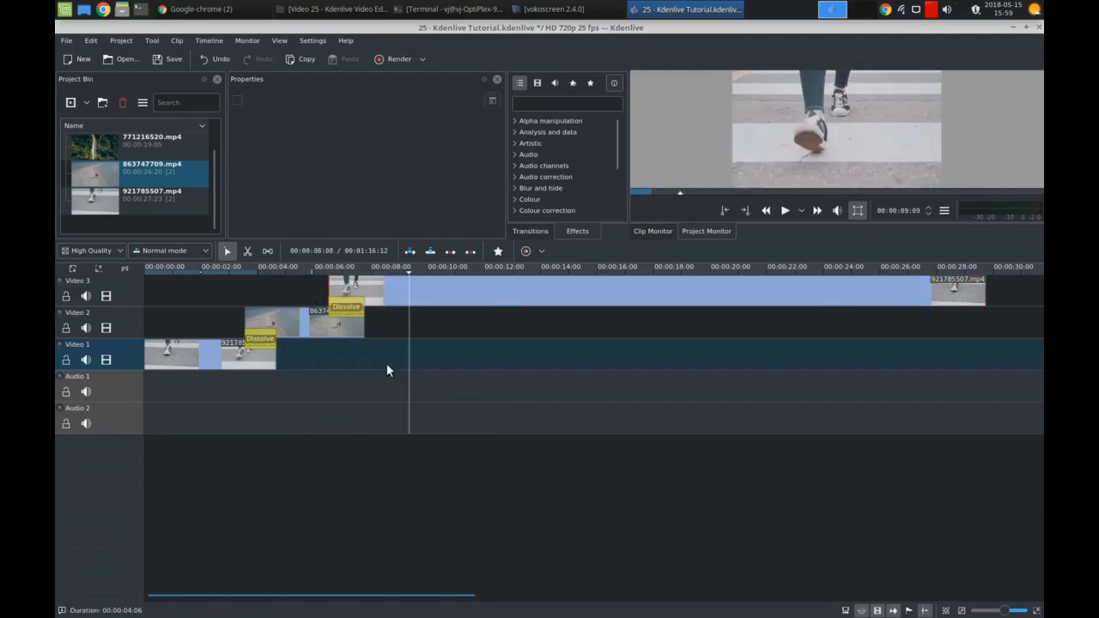
pyautogui.press('space')
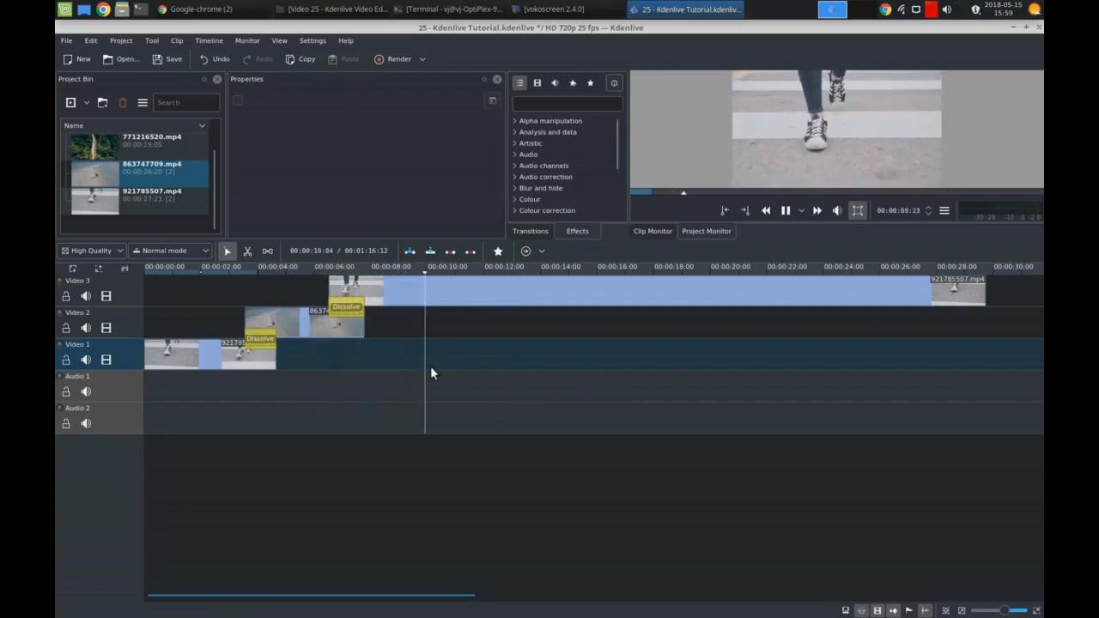
pyautogui.press('space')
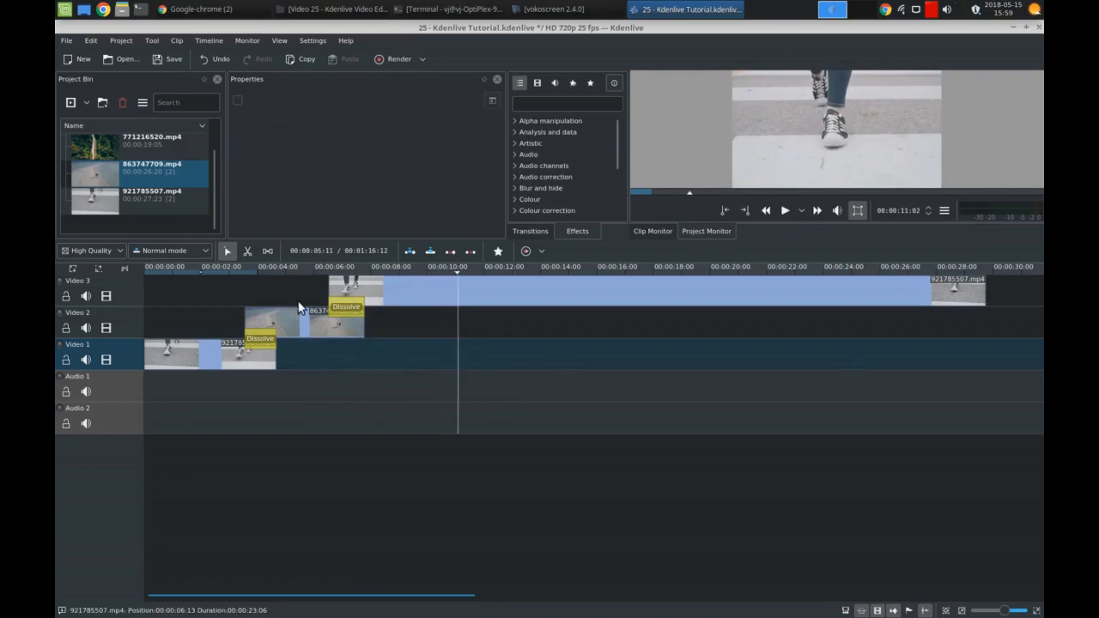
# Cut the 921785507.mp4 clip on Video 3 at 00:00:11:07 and move the leftover piece along Video 3 to about 00:00:56.
pyautogui.keyDown('ctrl'); pyautogui.scroll(-2, 315, 299); pyautogui.keyUp('ctrl')
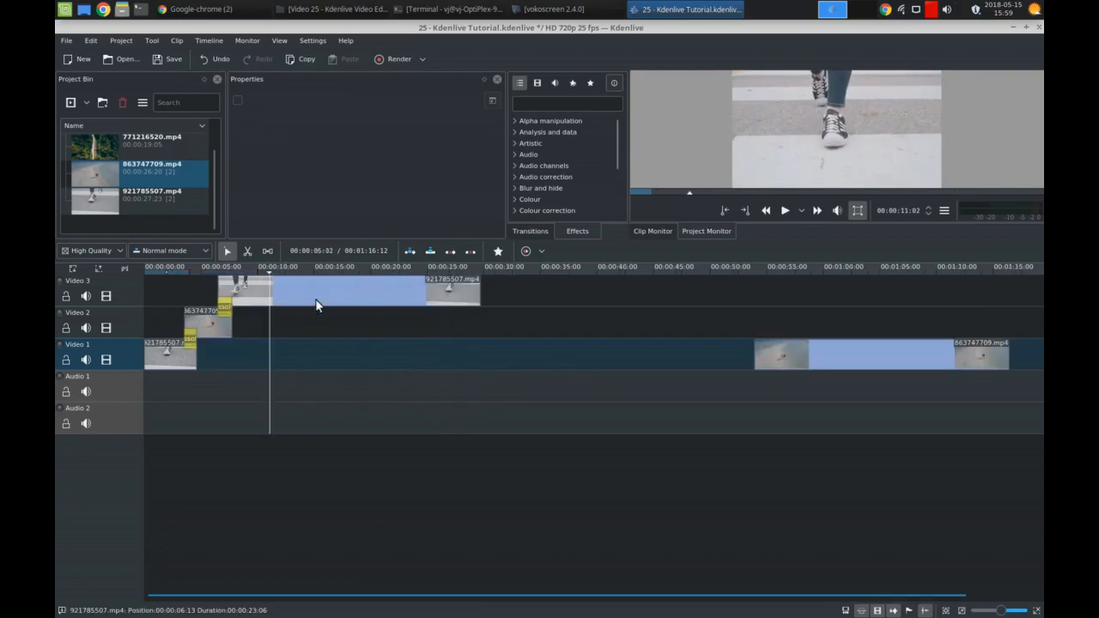
pyautogui.click(206, 296)
pyautogui.press('space')
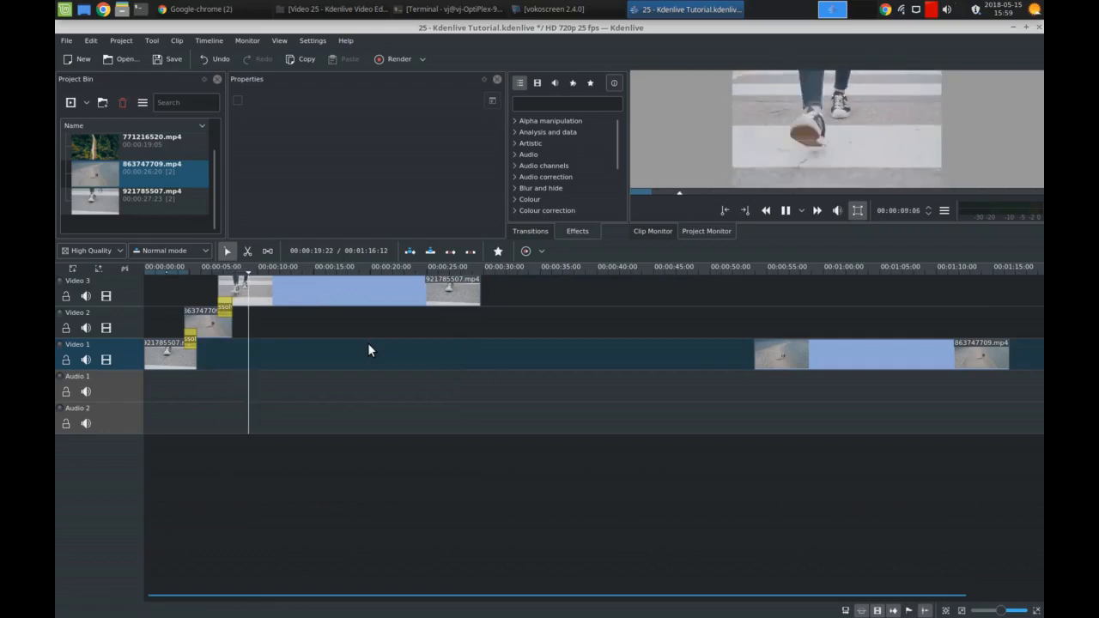
pyautogui.press('space')
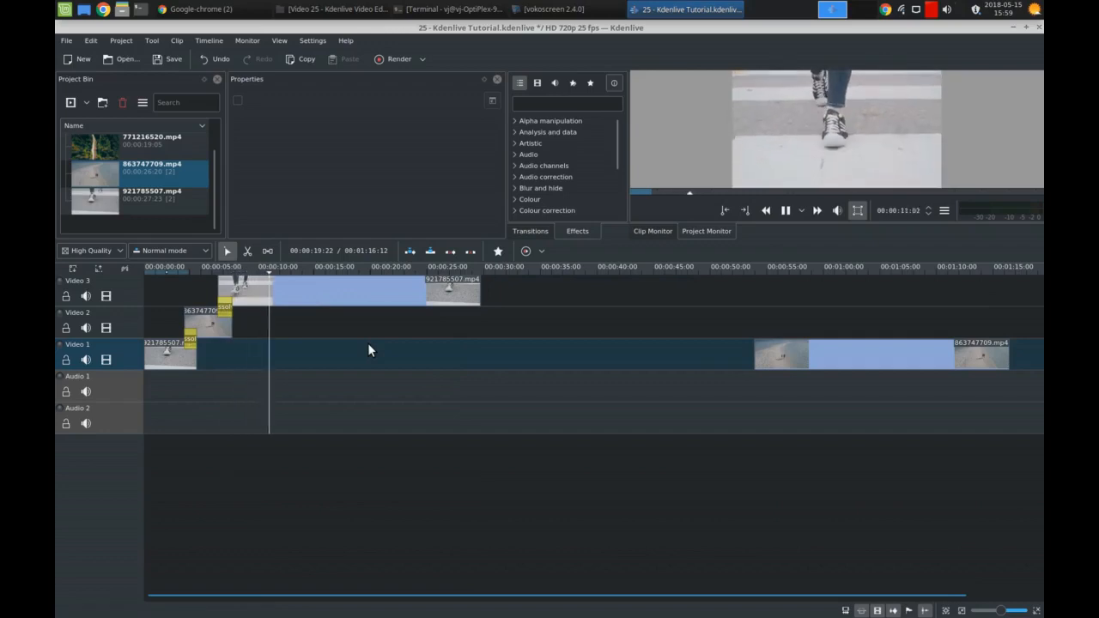
pyautogui.press('x')
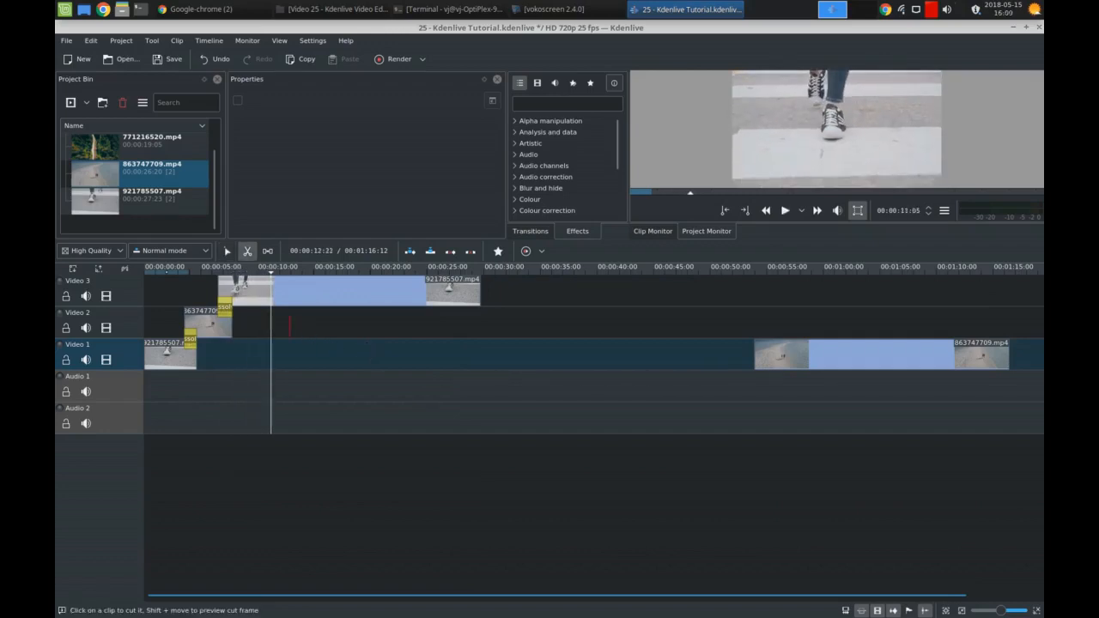
pyautogui.click(271, 300)
pyautogui.press('s')
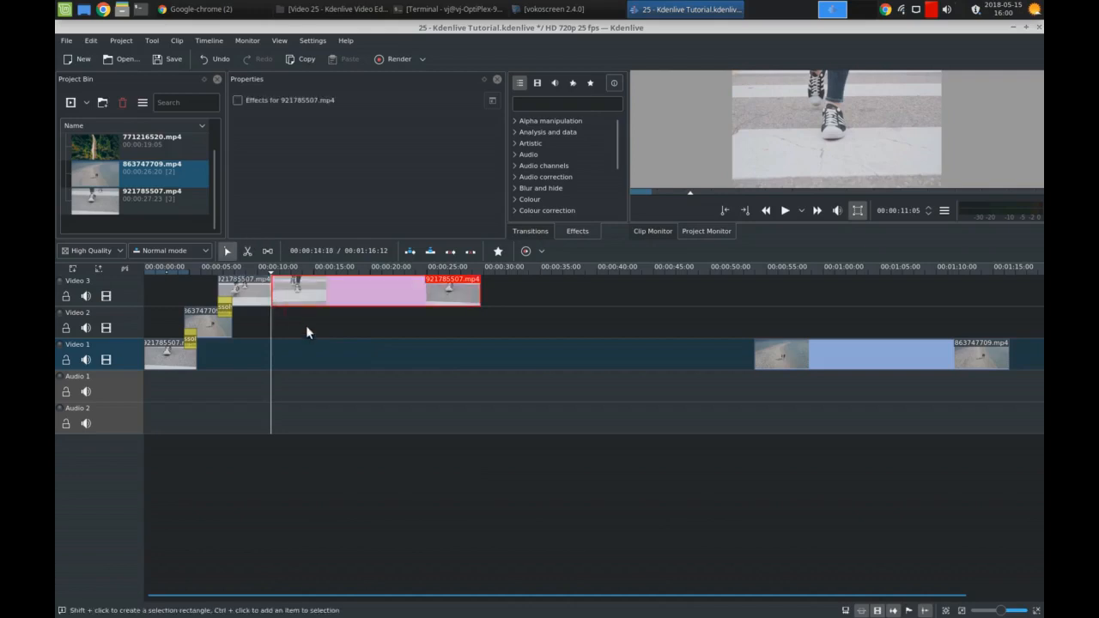
pyautogui.moveTo(323, 298); pyautogui.dragTo(832, 296)
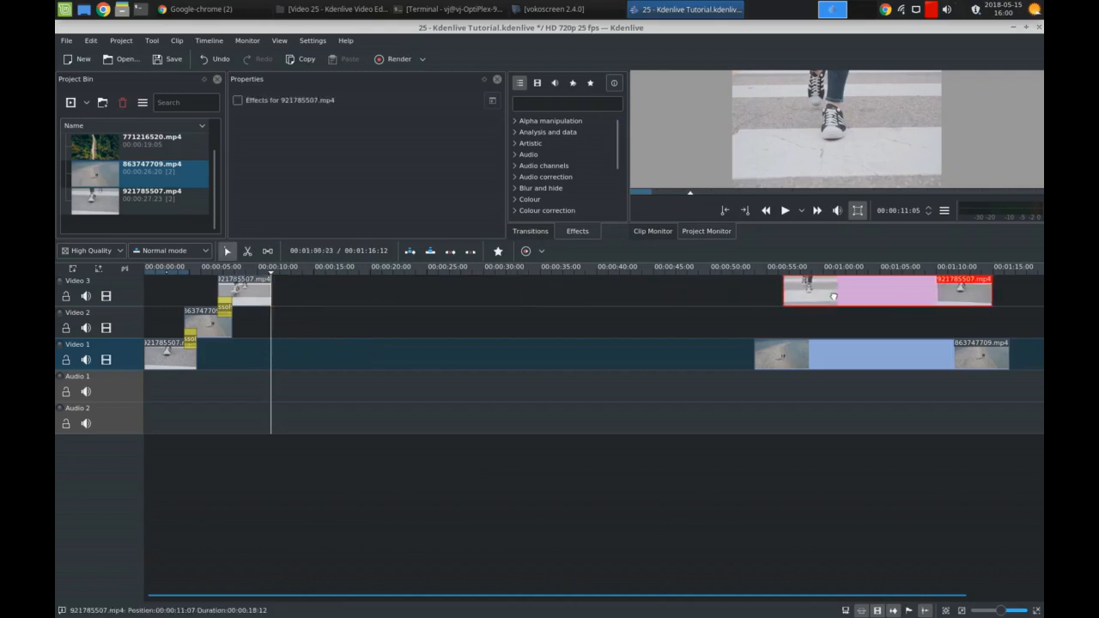
# Add 771216520.mp4 to Video 2 and move it to 00:00:10:09 so it overlaps the end of 921785507.mp4 on Video 3.
pyautogui.click(176, 147)
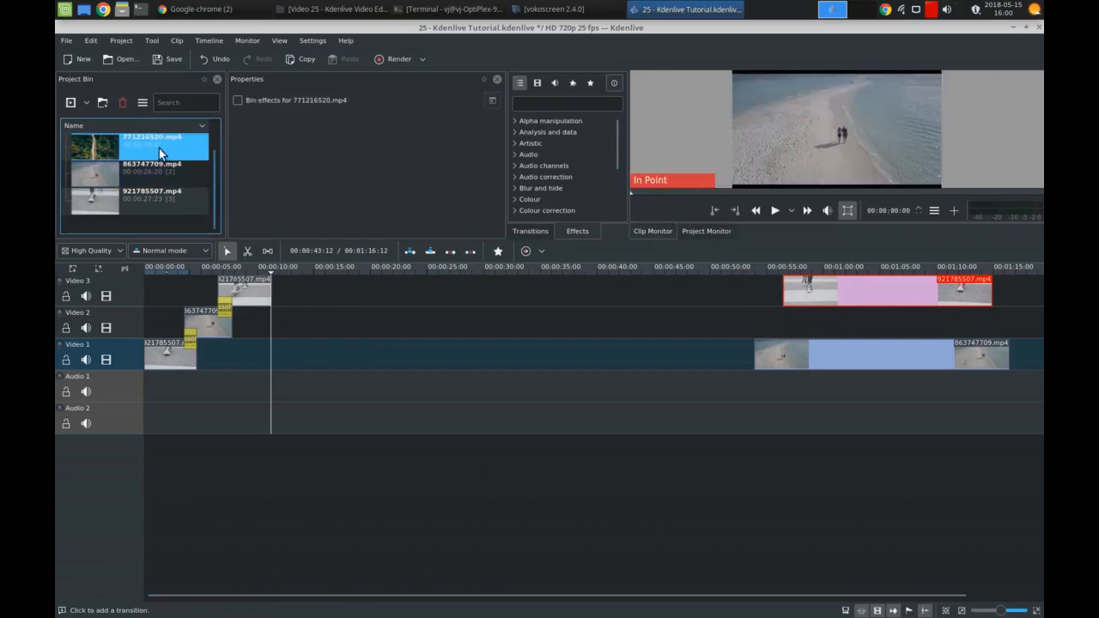
pyautogui.moveTo(264, 224); pyautogui.dragTo(385, 322)
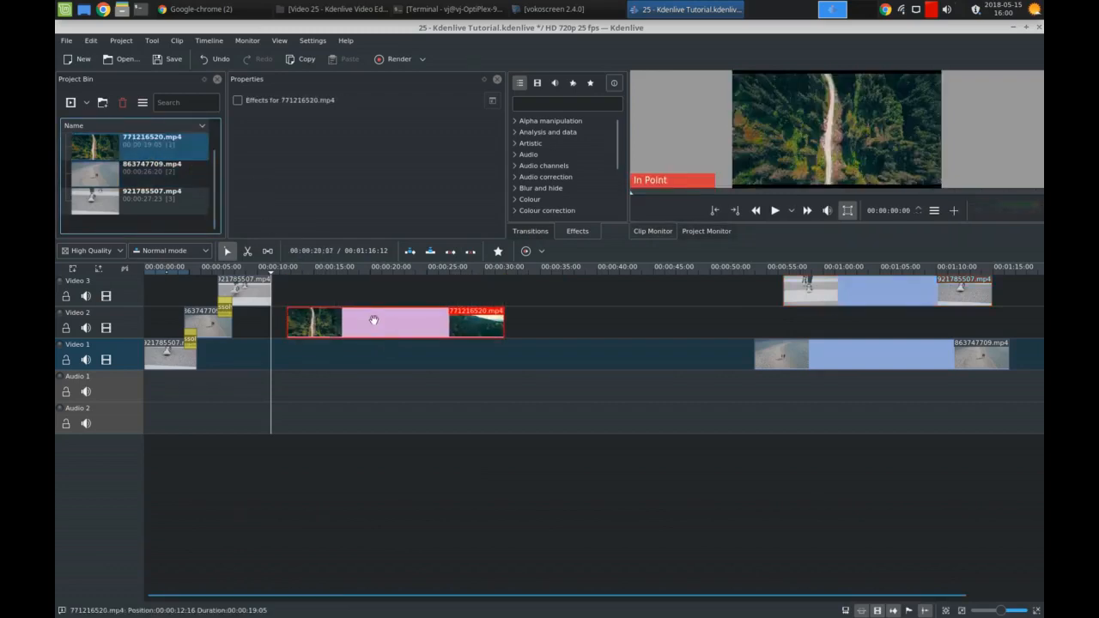
pyautogui.keyDown('ctrl'); pyautogui.scroll(3, 286, 321); pyautogui.keyUp('ctrl')
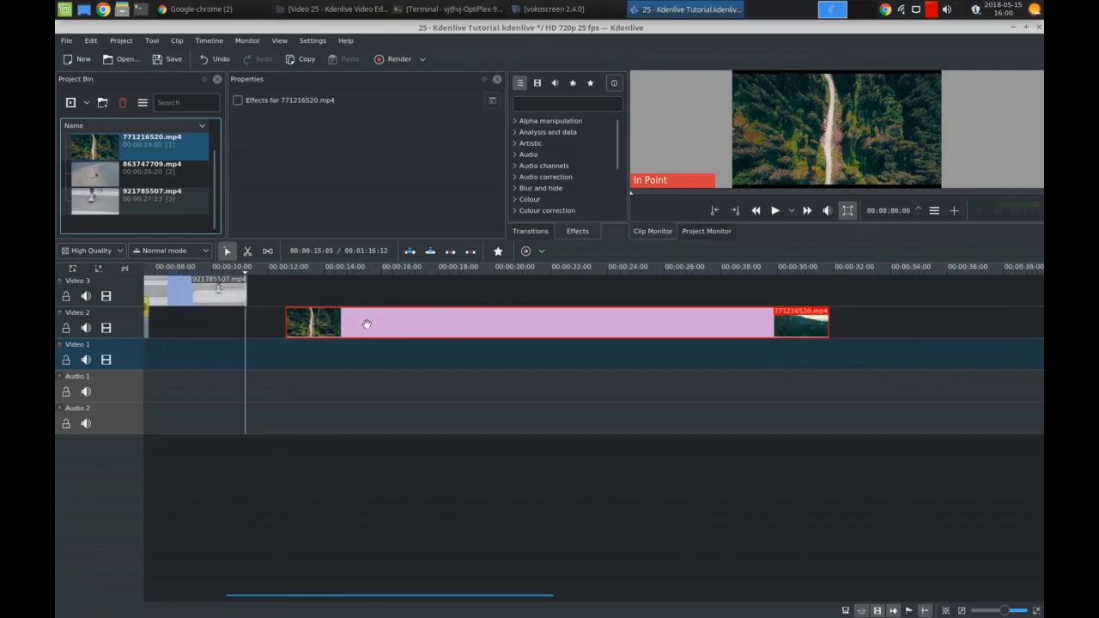
pyautogui.moveTo(388, 327); pyautogui.dragTo(324, 336)
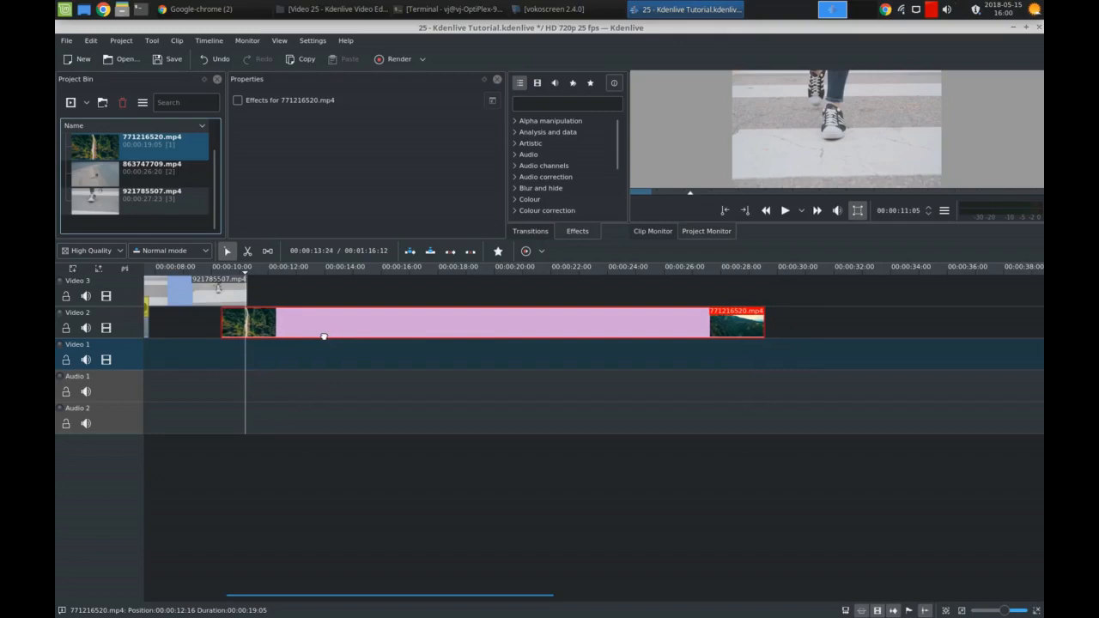
# Shift 771216520.mp4 to 00:00:10:03, add a Dissolve where it overlaps the end of 921785507.mp4, and preview it.
pyautogui.moveTo(365, 595); pyautogui.dragTo(313, 596)
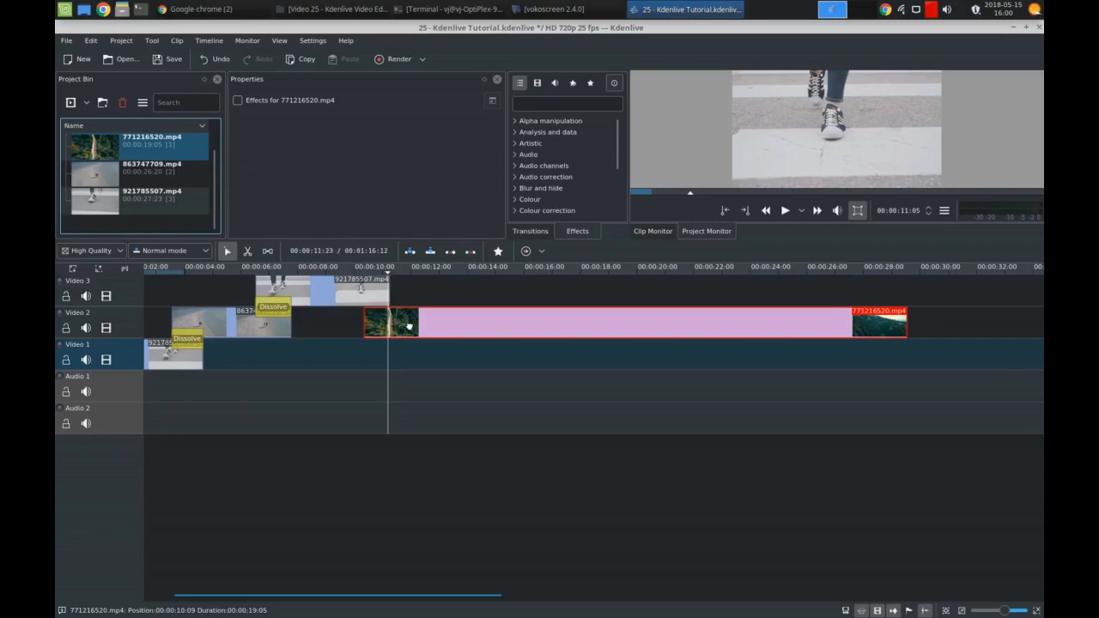
pyautogui.moveTo(406, 327); pyautogui.dragTo(404, 325)
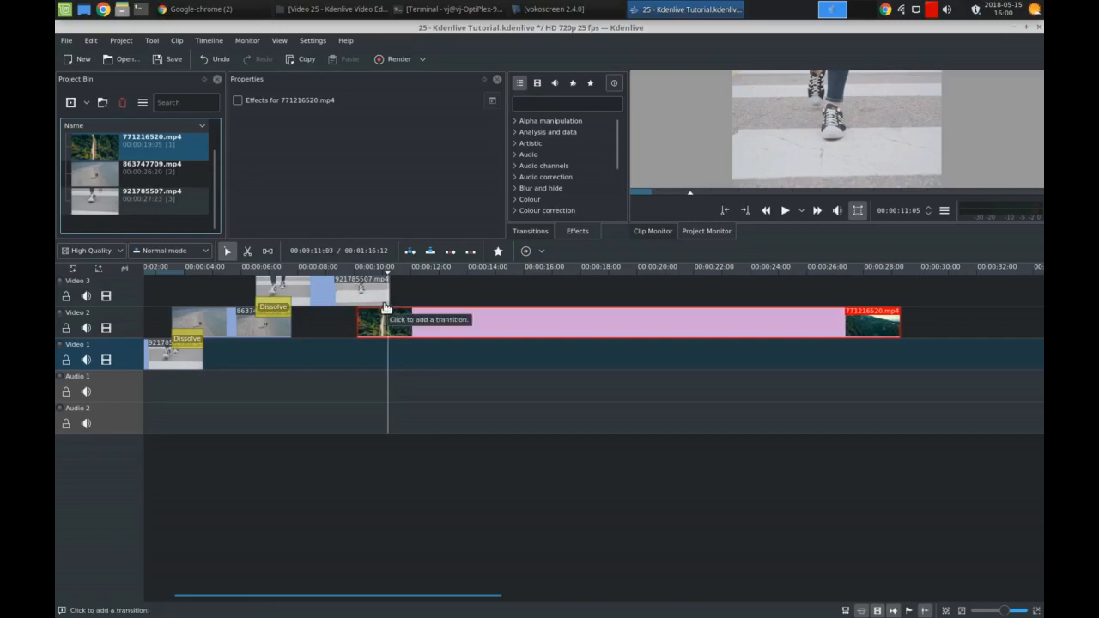
pyautogui.click(385, 305)
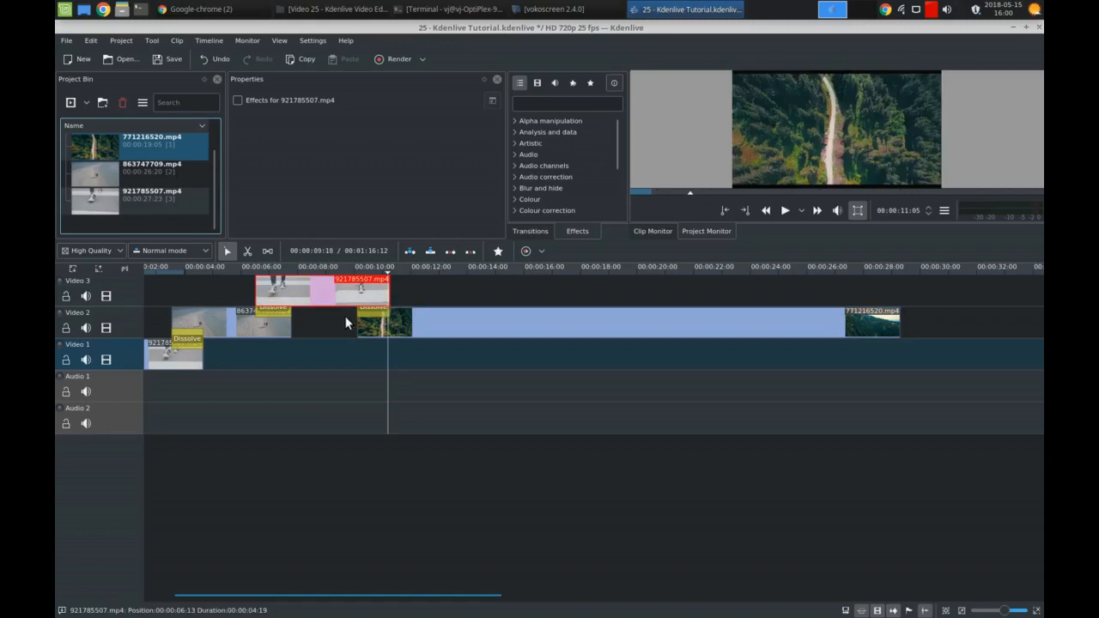
pyautogui.click(346, 322)
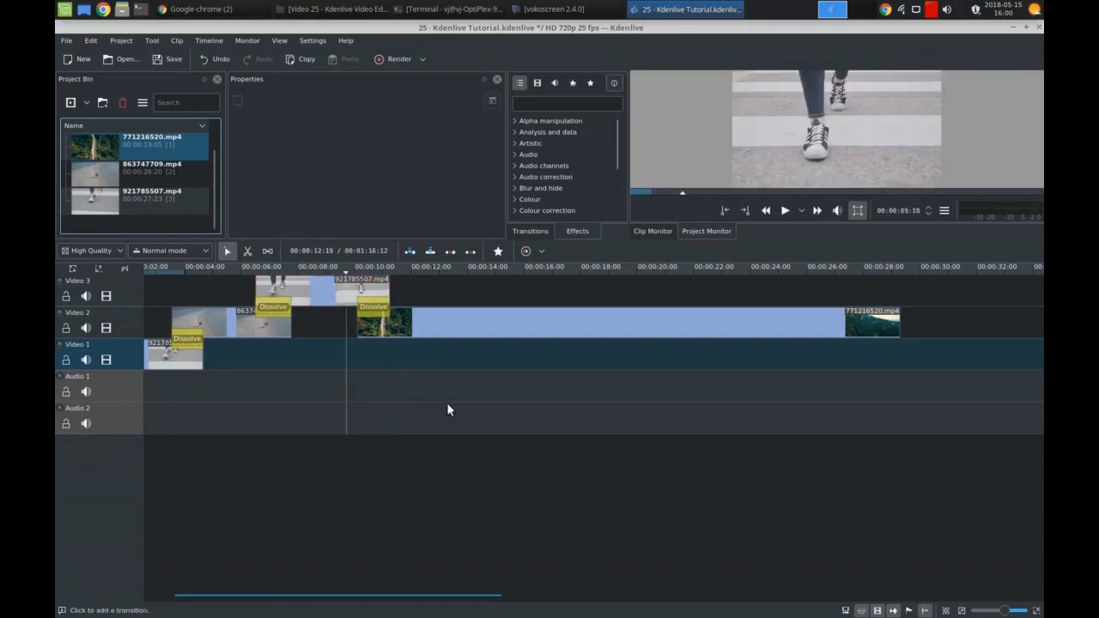
pyautogui.press('space')
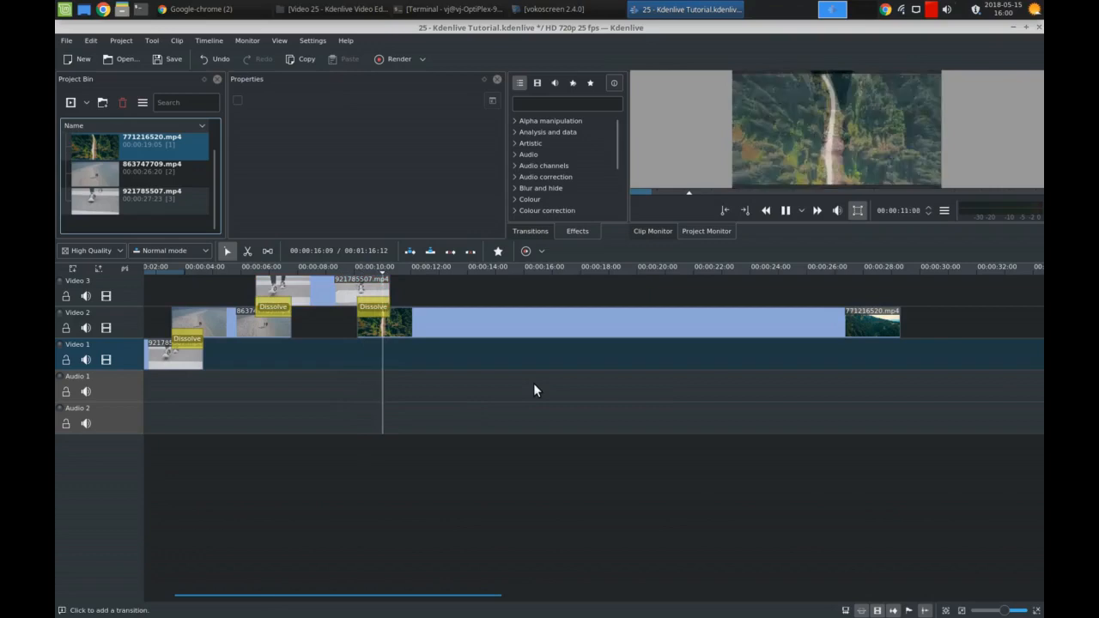
# Shift 771216520.mp4 on Video 2 earlier to 00:00:09:22 to lengthen its Dissolve, and play through to 00:00:16:23.
pyautogui.moveTo(443, 322); pyautogui.dragTo(437, 322)
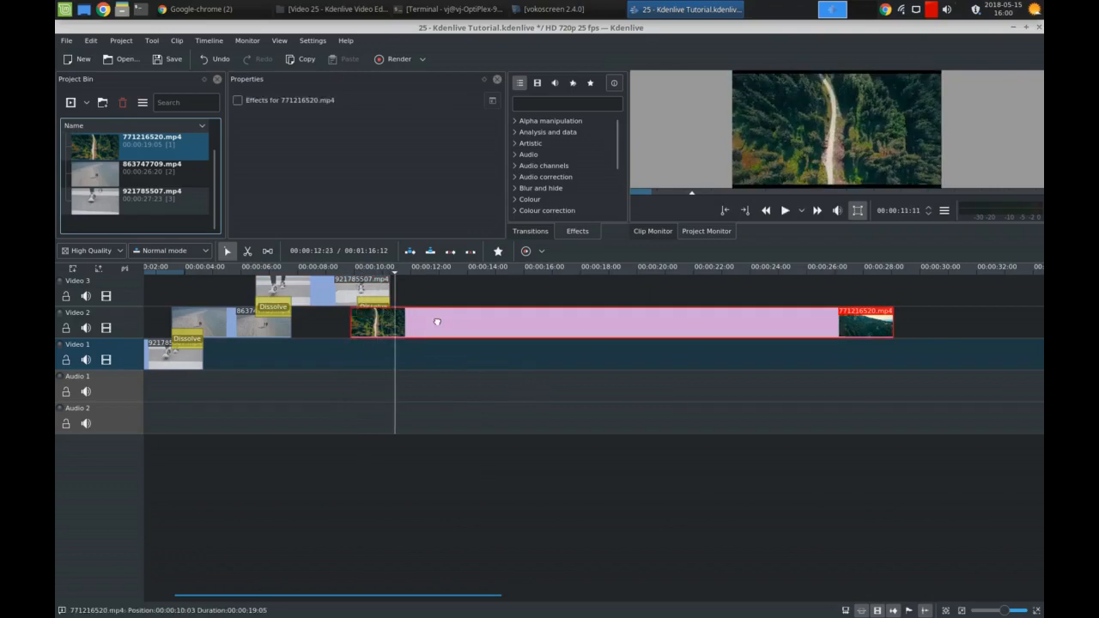
pyautogui.click(324, 326)
pyautogui.press('space')
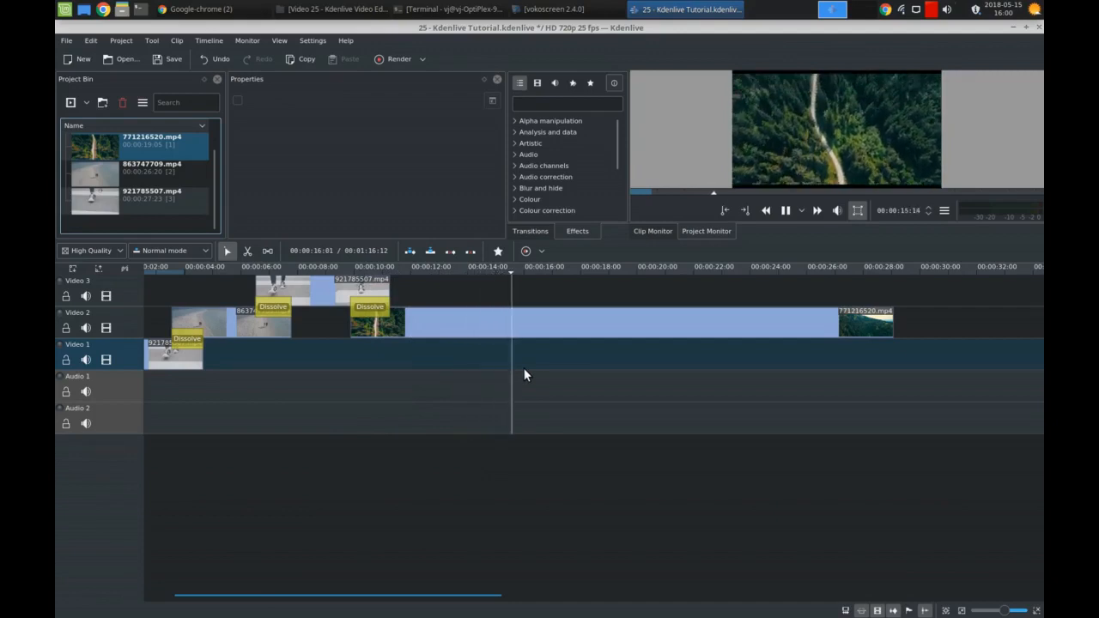
pyautogui.press('space')
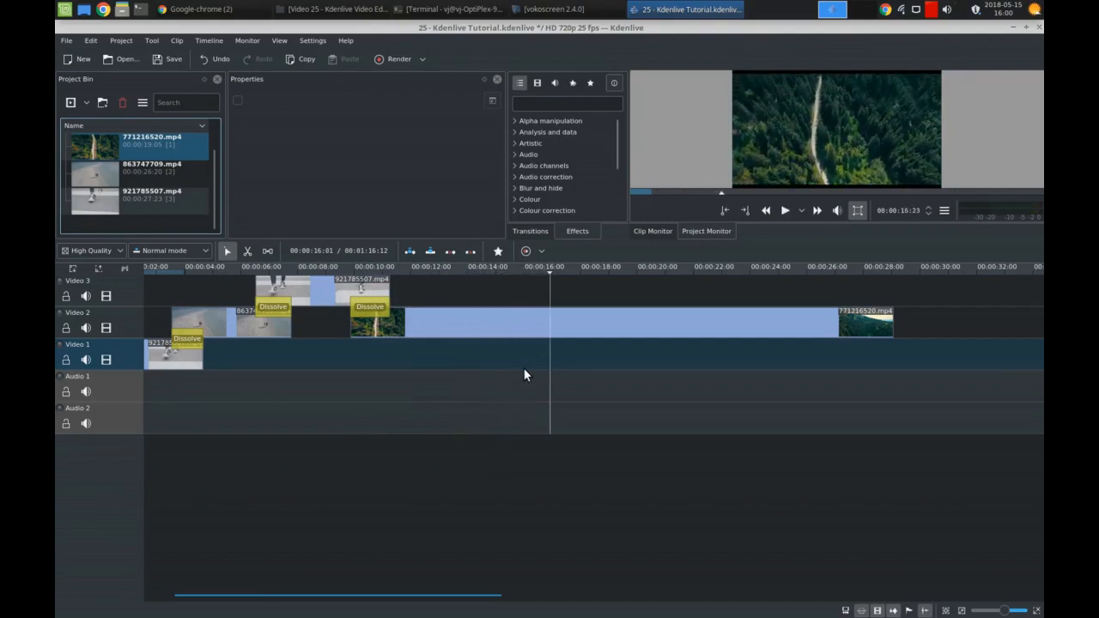
# Cut 771216520.mp4 on Video 2 at 00:00:17:00 and move the leftover piece along Video 2 to about 00:00:42.
pyautogui.press('x')
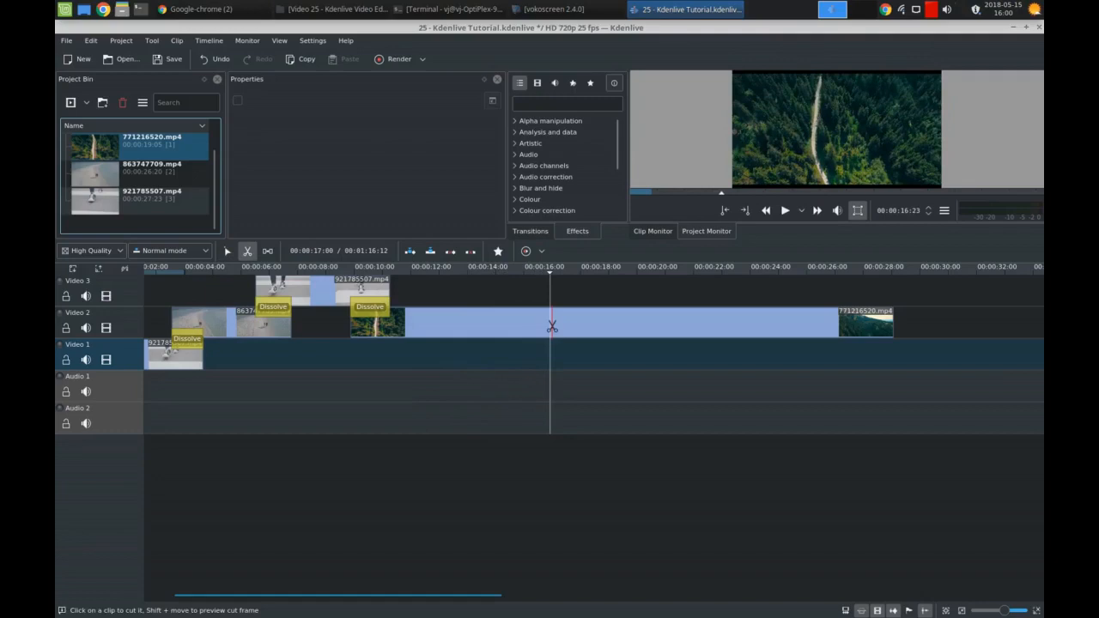
pyautogui.click(552, 326)
pyautogui.press('s')
pyautogui.moveTo(591, 324); pyautogui.dragTo(856, 321)
pyautogui.scroll(-2, 838, 344)
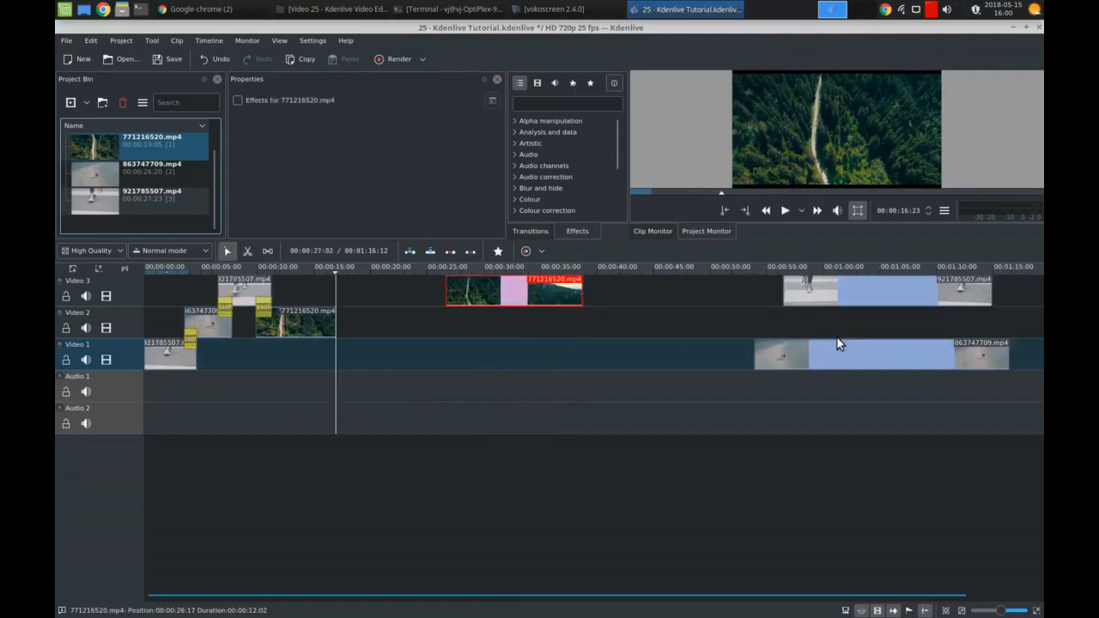
pyautogui.moveTo(558, 302); pyautogui.dragTo(731, 333)
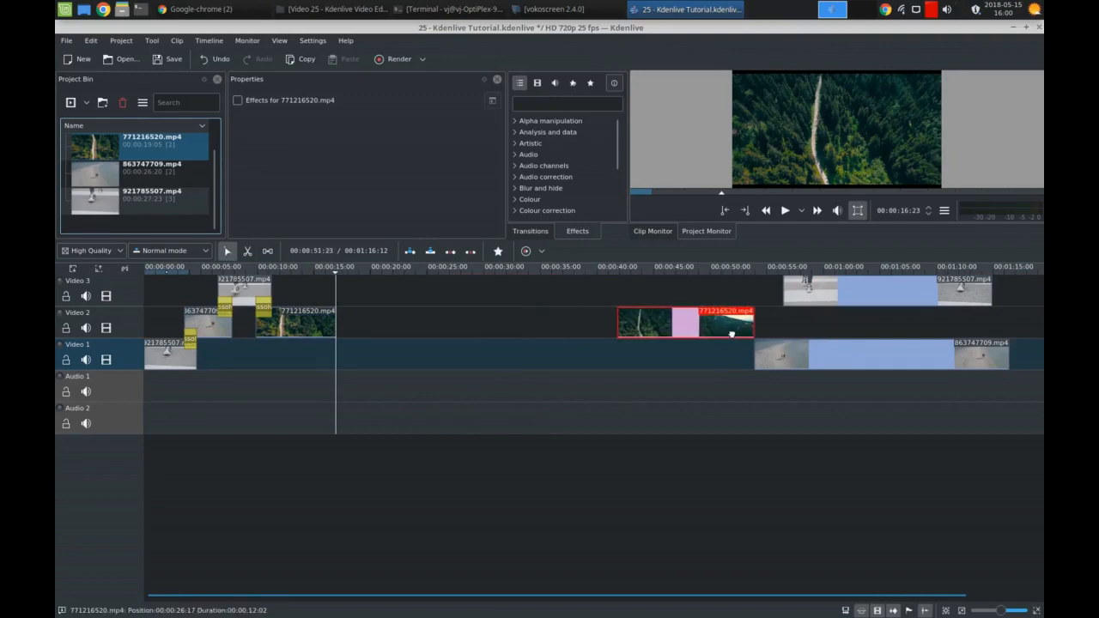
# Move the leftover 921785507.mp4 piece on Video 3 to 00:00:15:09, add a Dissolve over the end of 771216520.mp4, and preview it.
pyautogui.moveTo(822, 291); pyautogui.dragTo(355, 282)
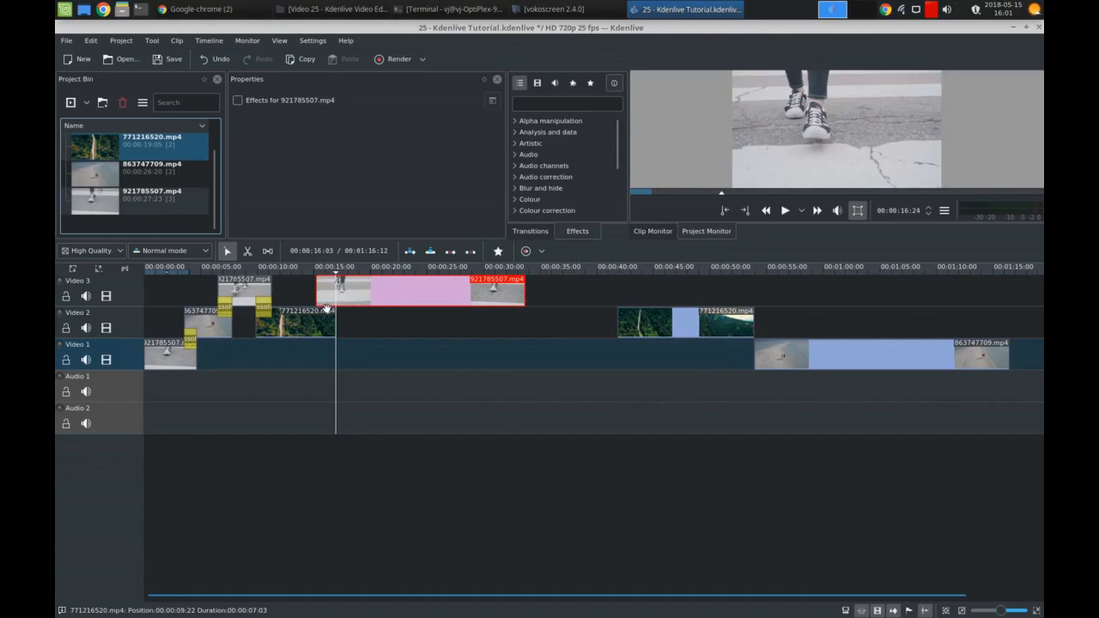
pyautogui.scroll(1, 326, 308)
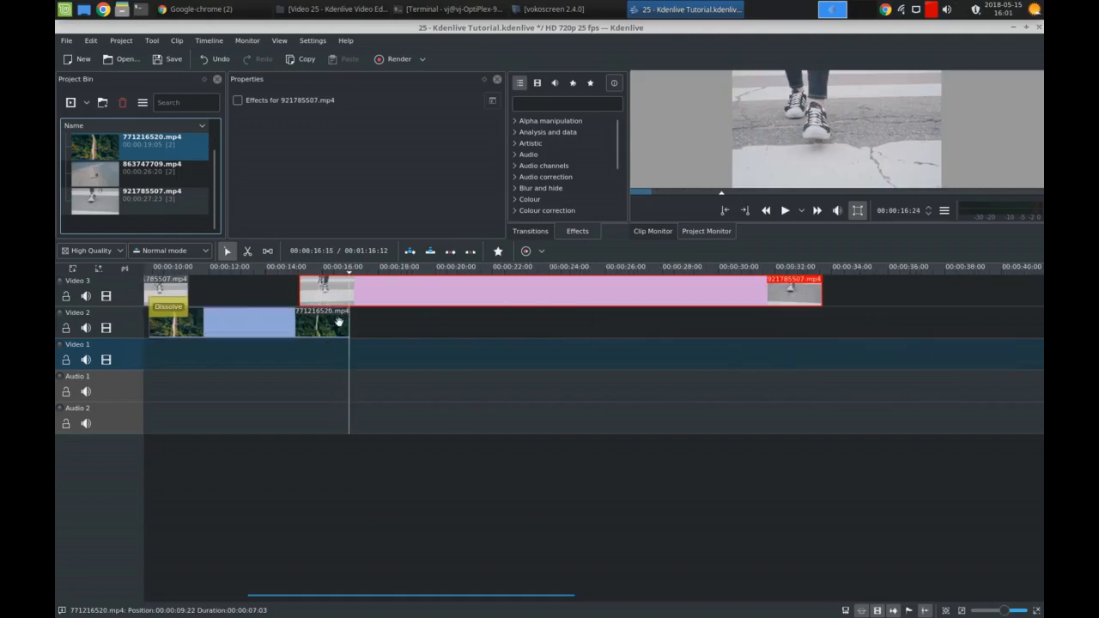
pyautogui.moveTo(327, 299); pyautogui.dragTo(331, 301)
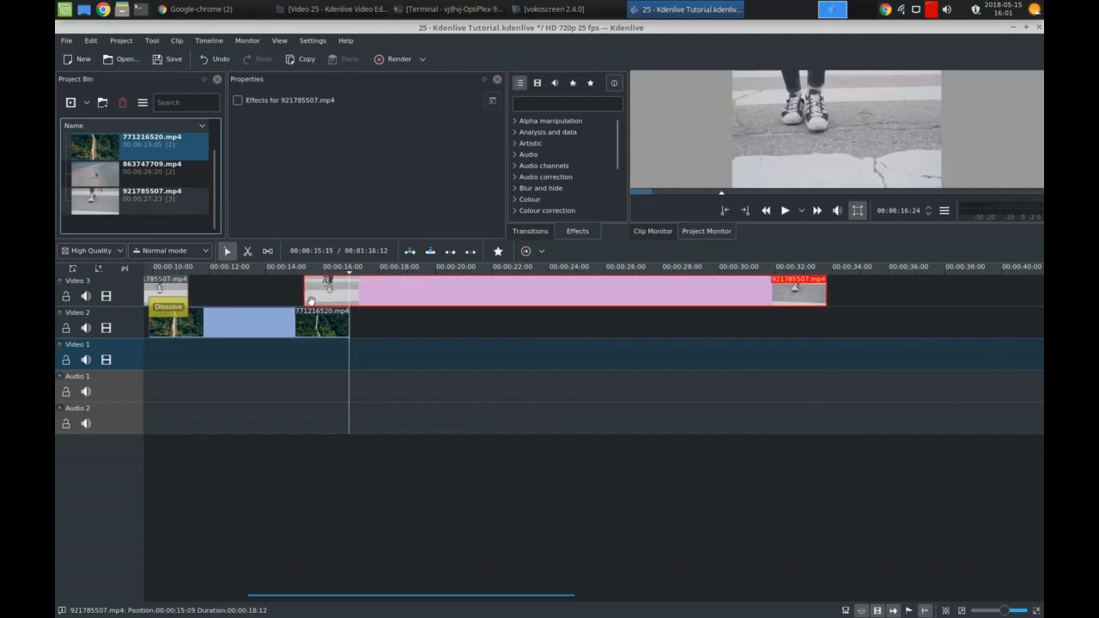
pyautogui.click(324, 302)
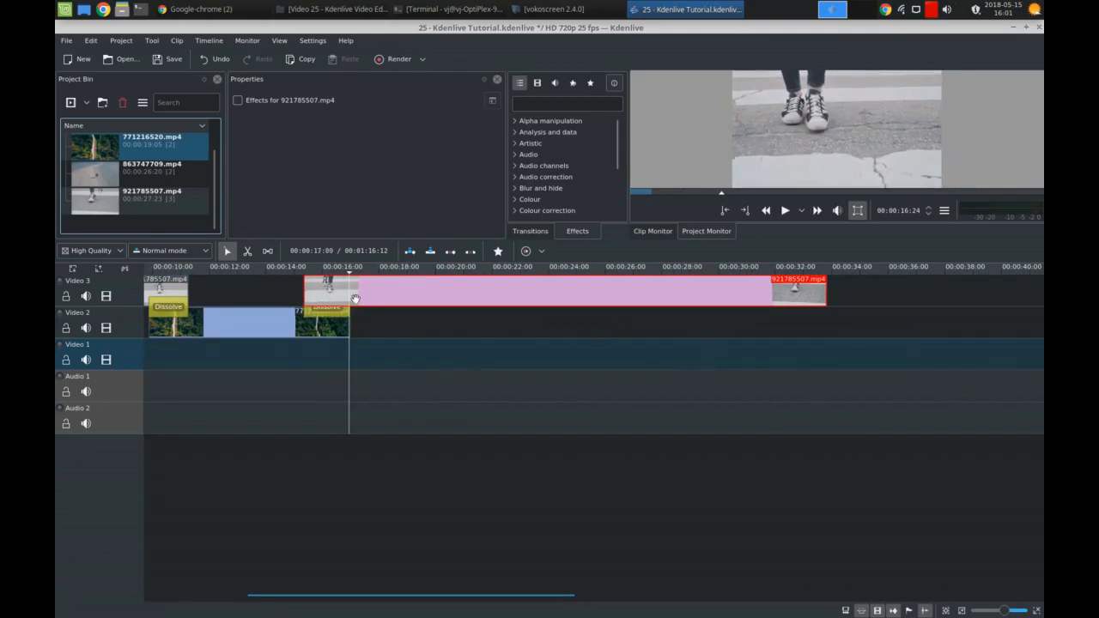
pyautogui.click(302, 299)
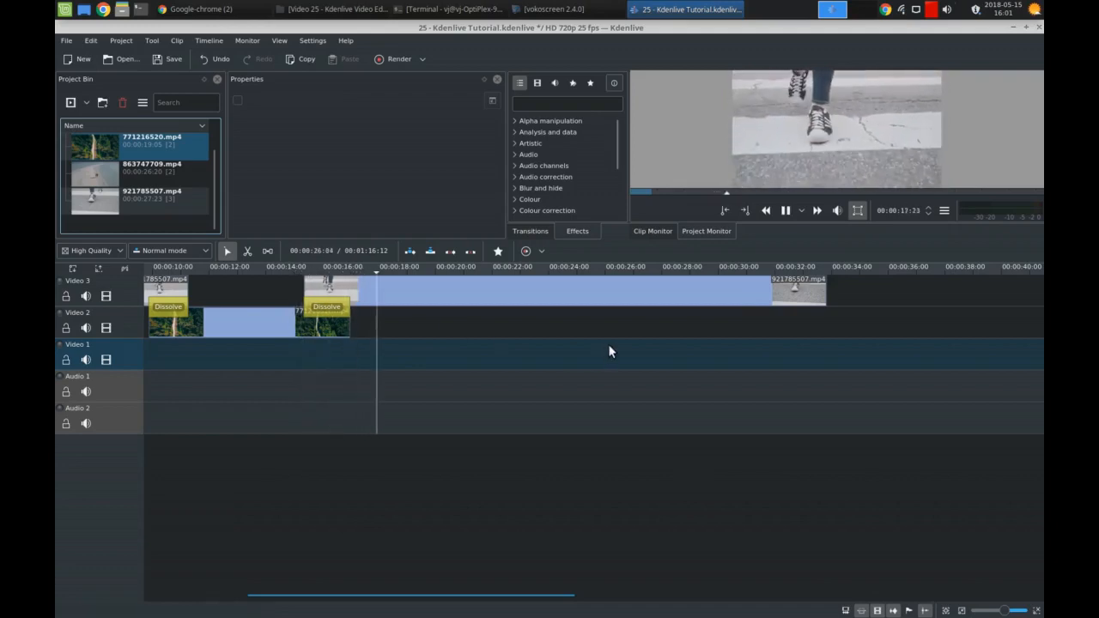
pyautogui.press('space')
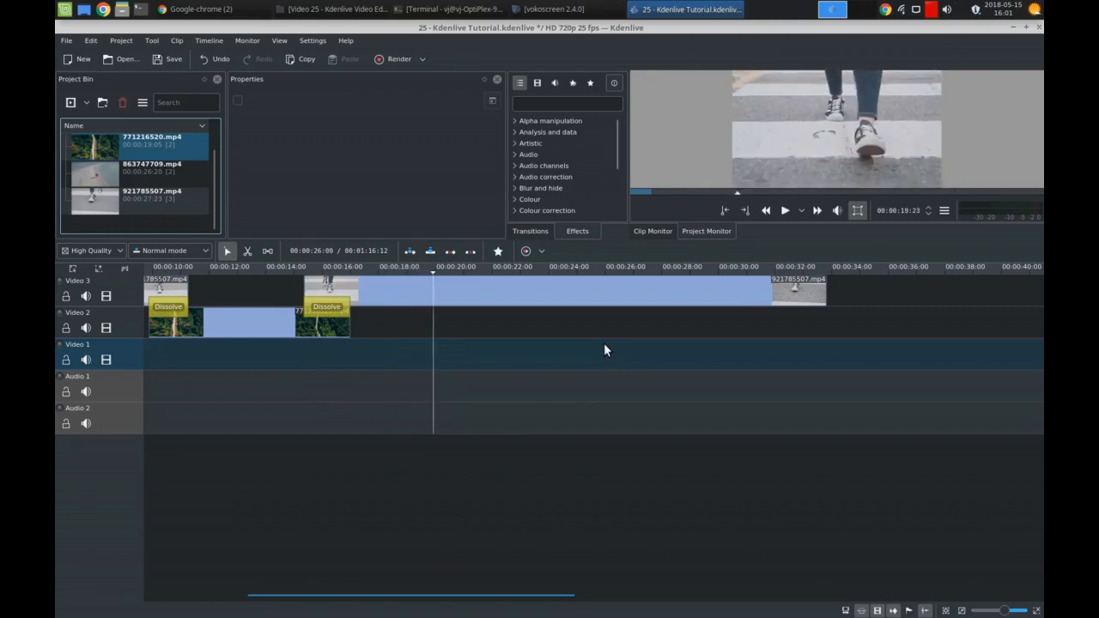
pyautogui.press('space')
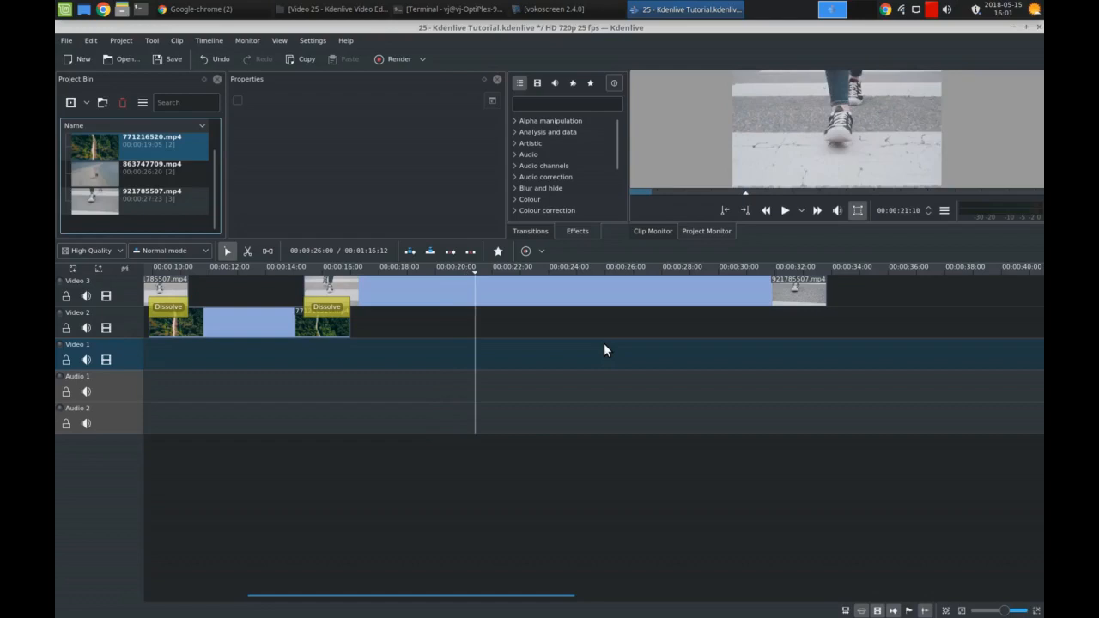
# Cut the last 921785507.mp4 clip on Video 3 at about 00:00:21:10 and move the leftover piece to Video 2 at 00:00:27:10.
pyautogui.press('x')
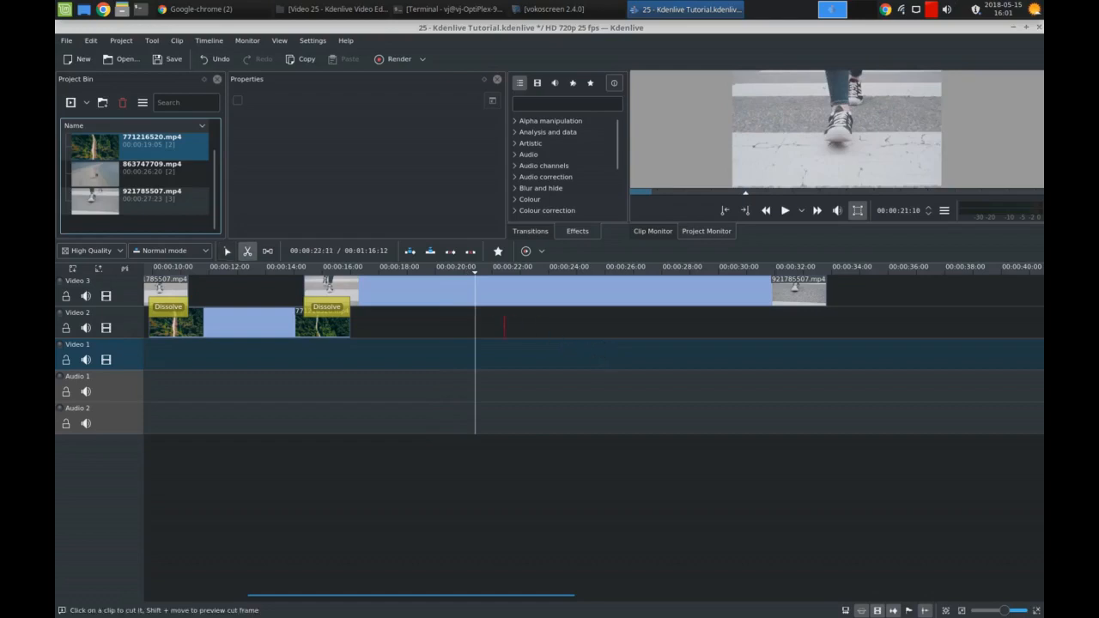
pyautogui.click(475, 297)
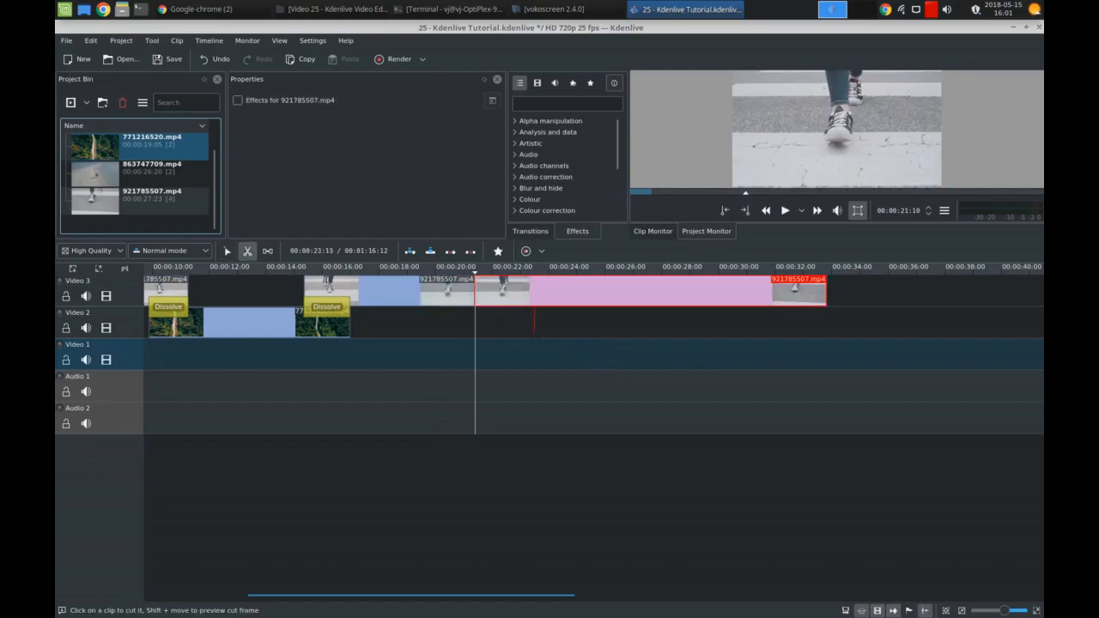
pyautogui.press('s')
pyautogui.moveTo(539, 296); pyautogui.dragTo(712, 338)
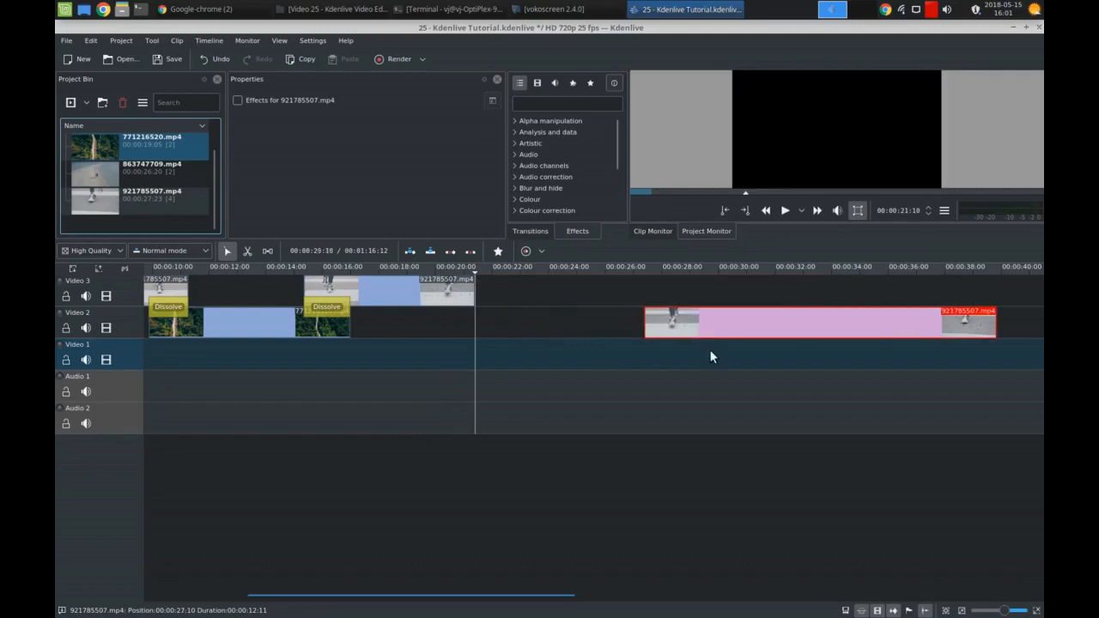
# Delete the leftover 921785507.mp4, 771216520.mp4 and 863747709.mp4 clips beyond the playhead on Video 2 and Video 1.
pyautogui.scroll(-2, 710, 352)
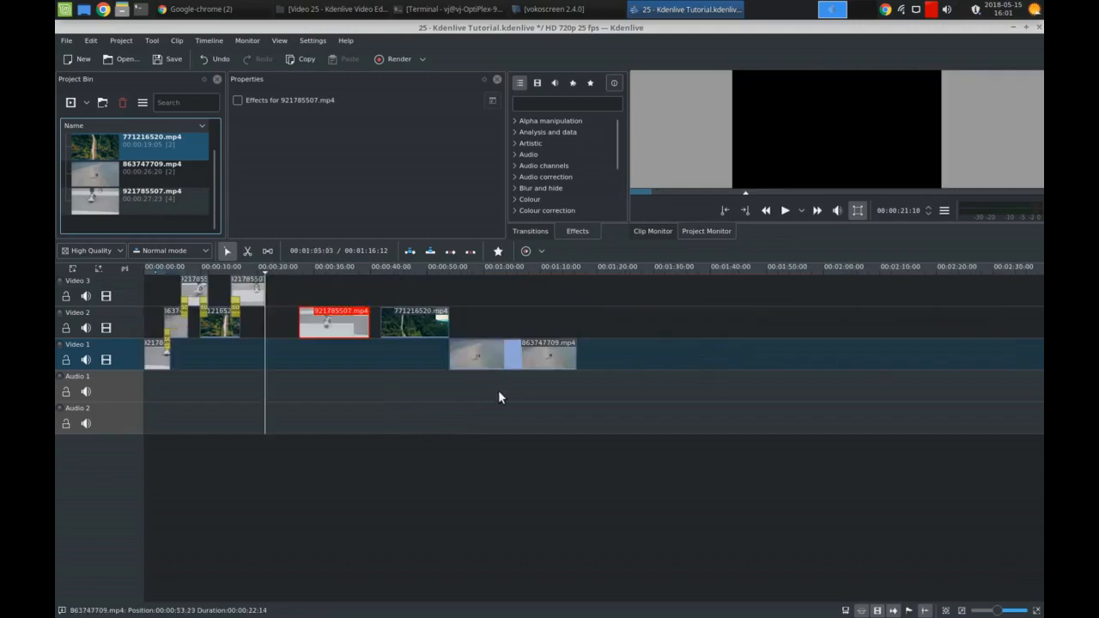
pyautogui.moveTo(541, 403); pyautogui.dragTo(339, 310)
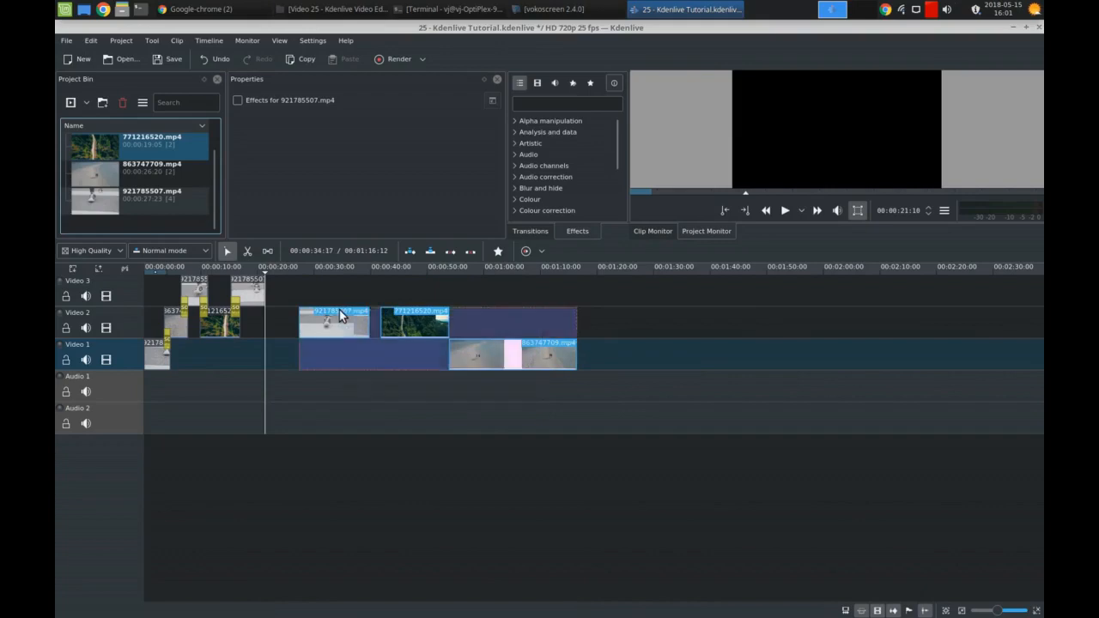
pyautogui.press('Delete')
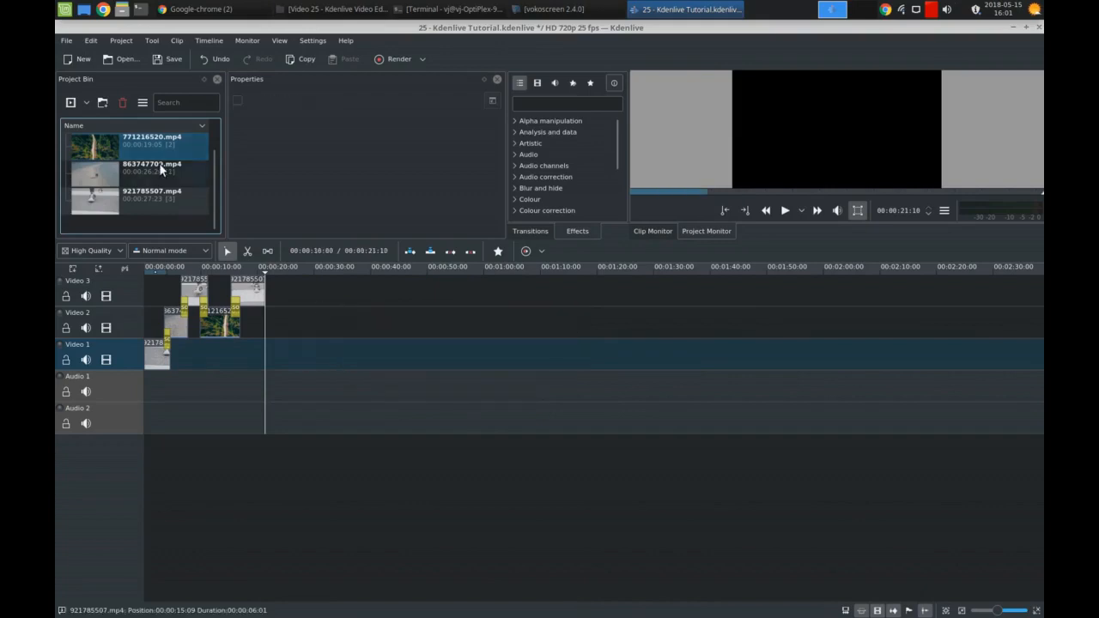
# Place 708213662.mp4 from the project bin on Video 2 at 00:00:21:10.
pyautogui.scroll(1, 159, 163)
pyautogui.click(133, 150)
pyautogui.moveTo(133, 149); pyautogui.dragTo(284, 329)
pyautogui.scroll(1, 244, 333)
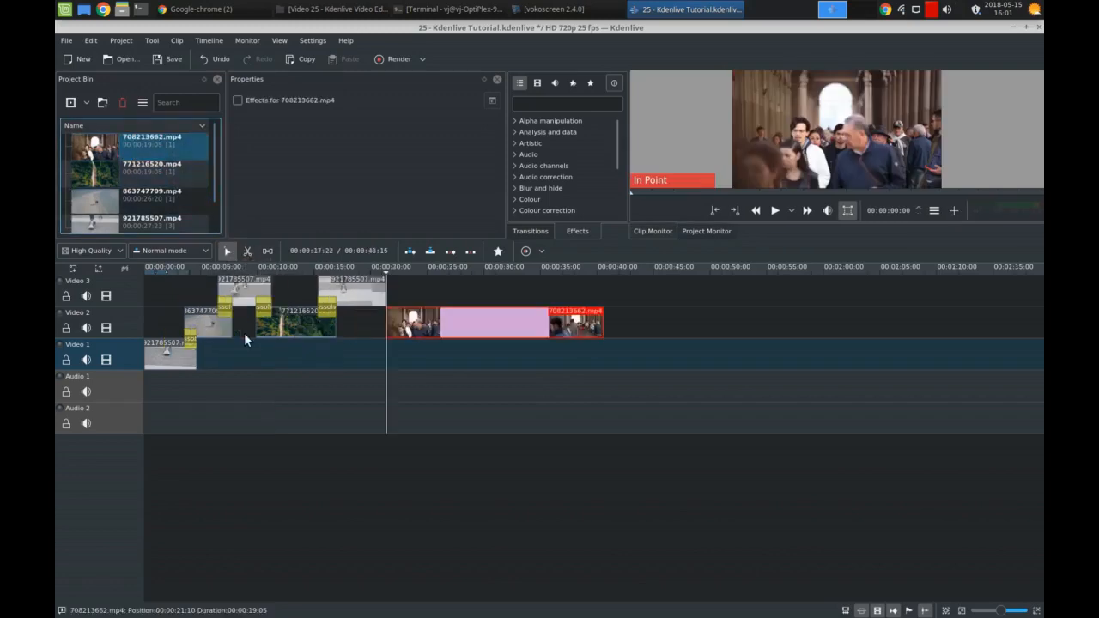
# Shift 708213662.mp4 on Video 2 earlier to about 00:00:20:00 and add a Dissolve from the overlapping 921785507.mp4 on Video 3.
pyautogui.scroll(1, 244, 333)
pyautogui.moveTo(644, 324); pyautogui.dragTo(605, 326)
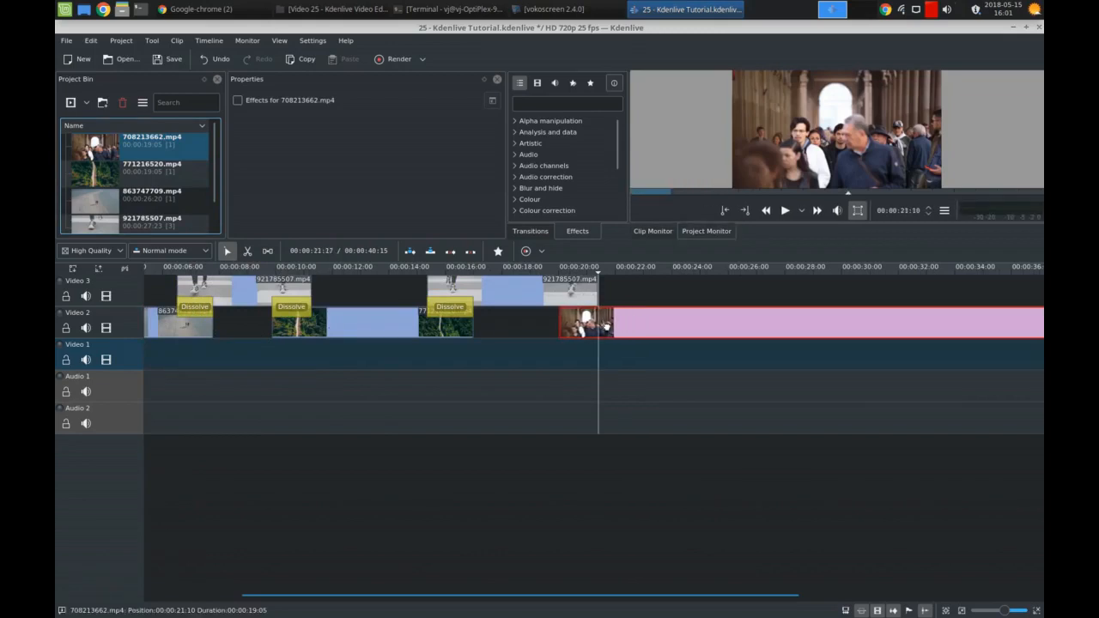
pyautogui.click(596, 306)
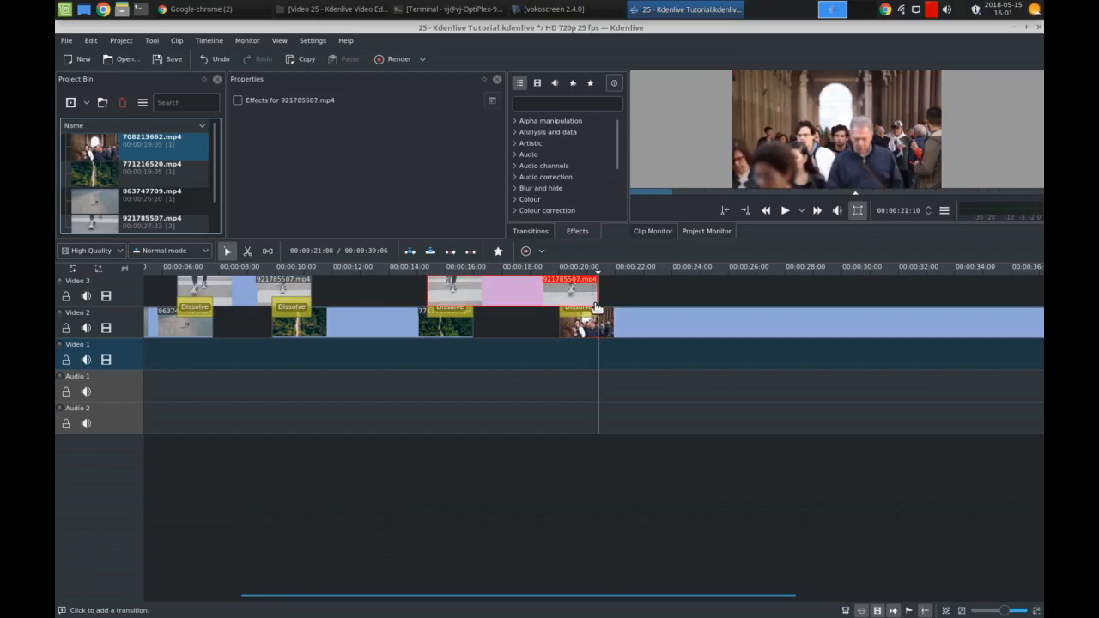
# Play the timeline from near its start through the last Dissolve to 00:00:23:13.
pyautogui.scroll(-2, 431, 311)
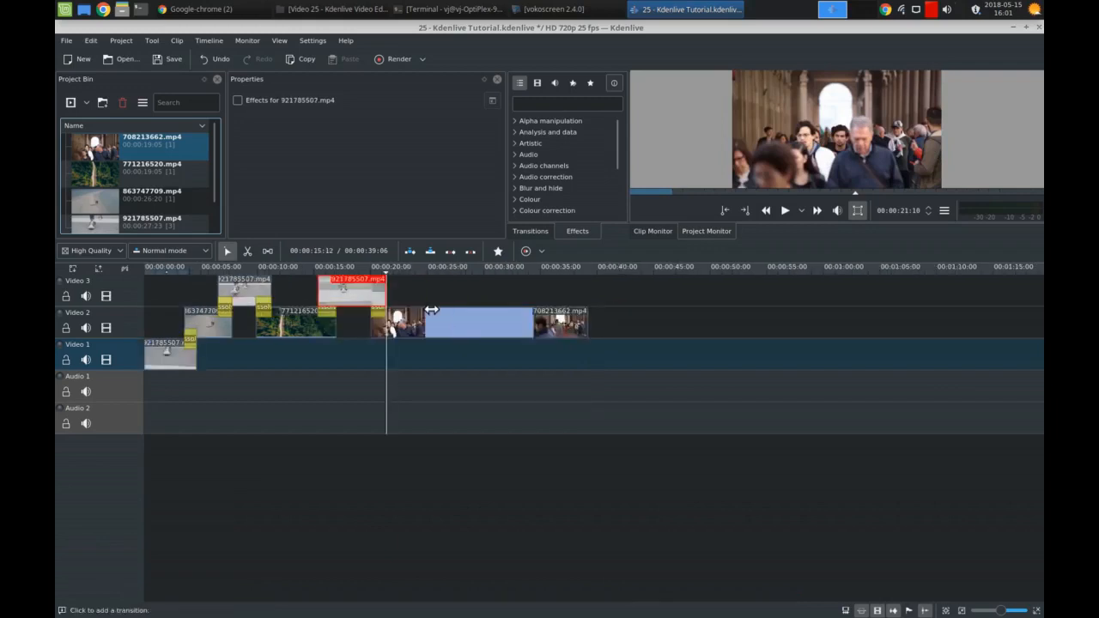
pyautogui.click(193, 287)
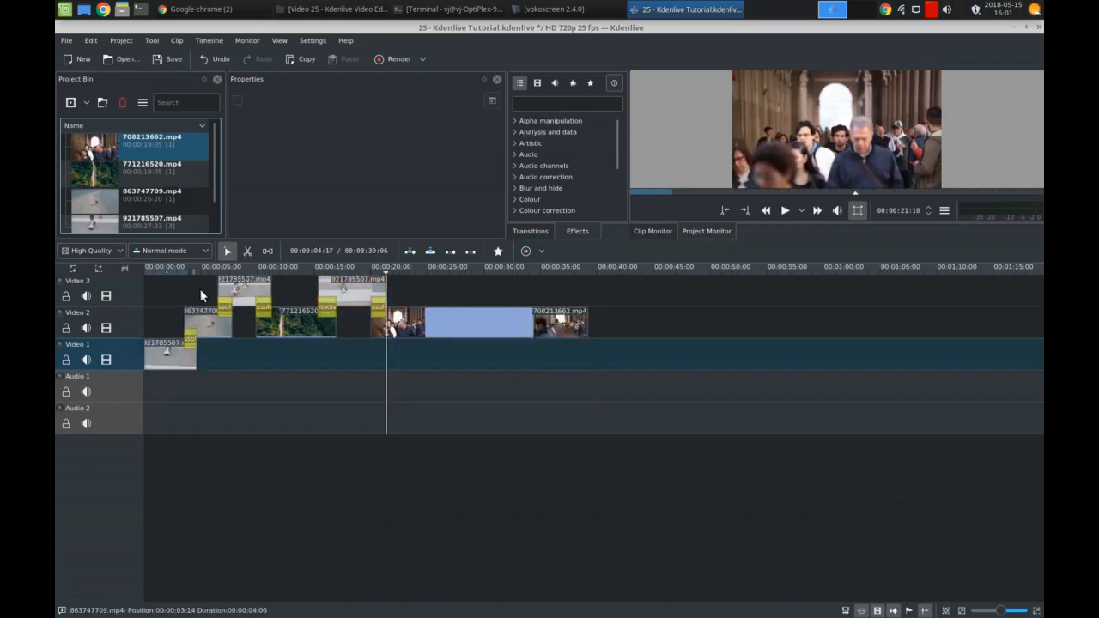
pyautogui.press('space')
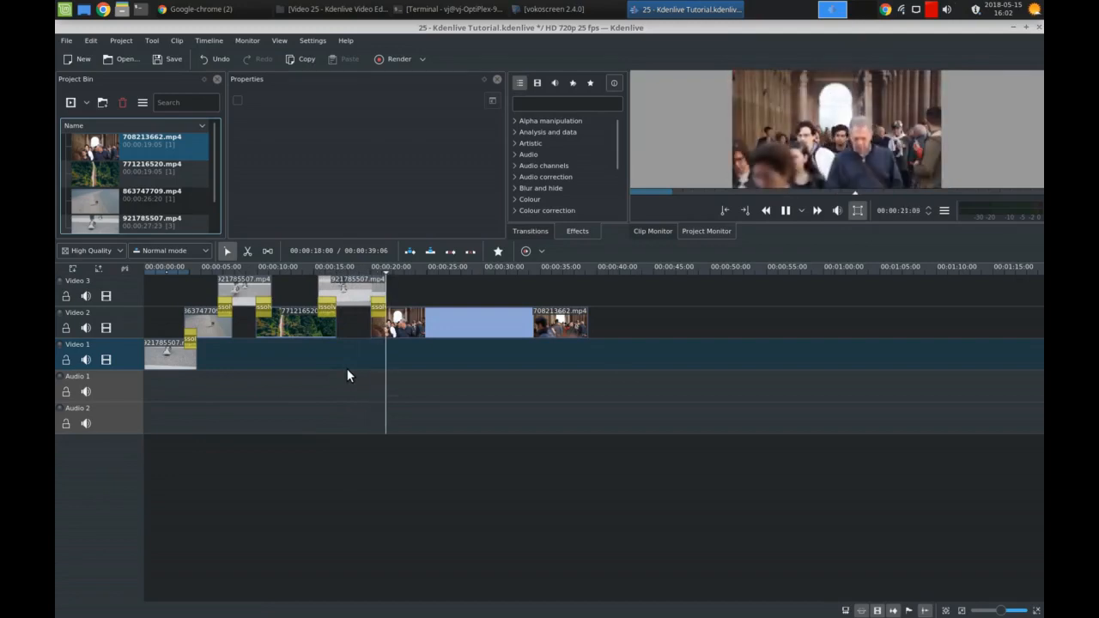
pyautogui.press('space')
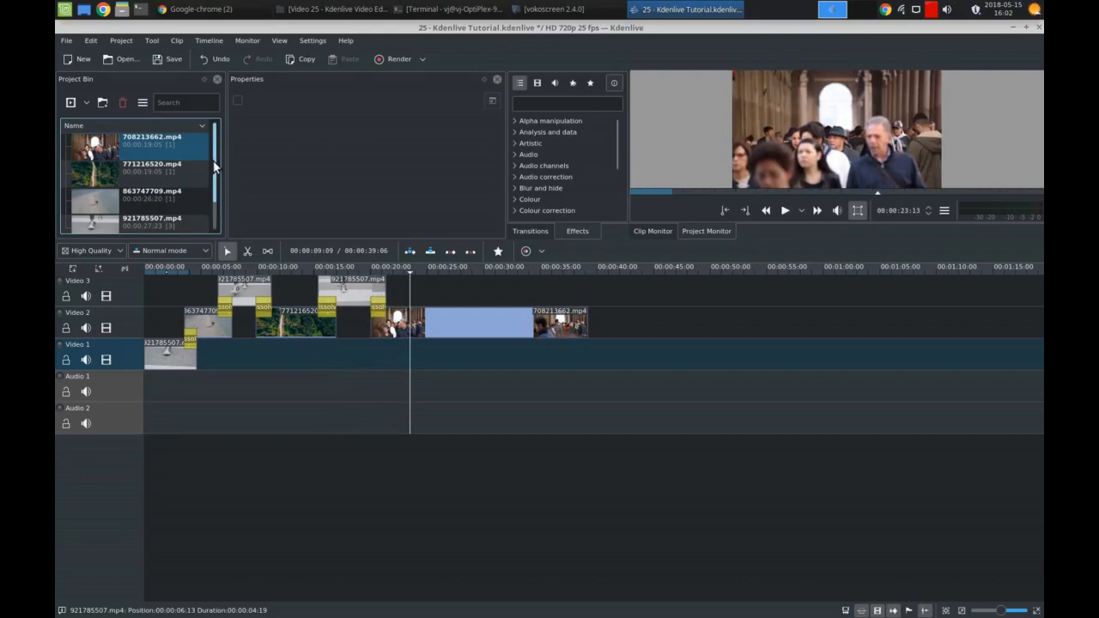
# Import airtone_-_snowdaze.mp3 from the Video 25 - Kdenlive Video Editing Lesson folder in the file manager into the Kdenlive project bin.
pyautogui.moveTo(214, 167); pyautogui.dragTo(216, 196)
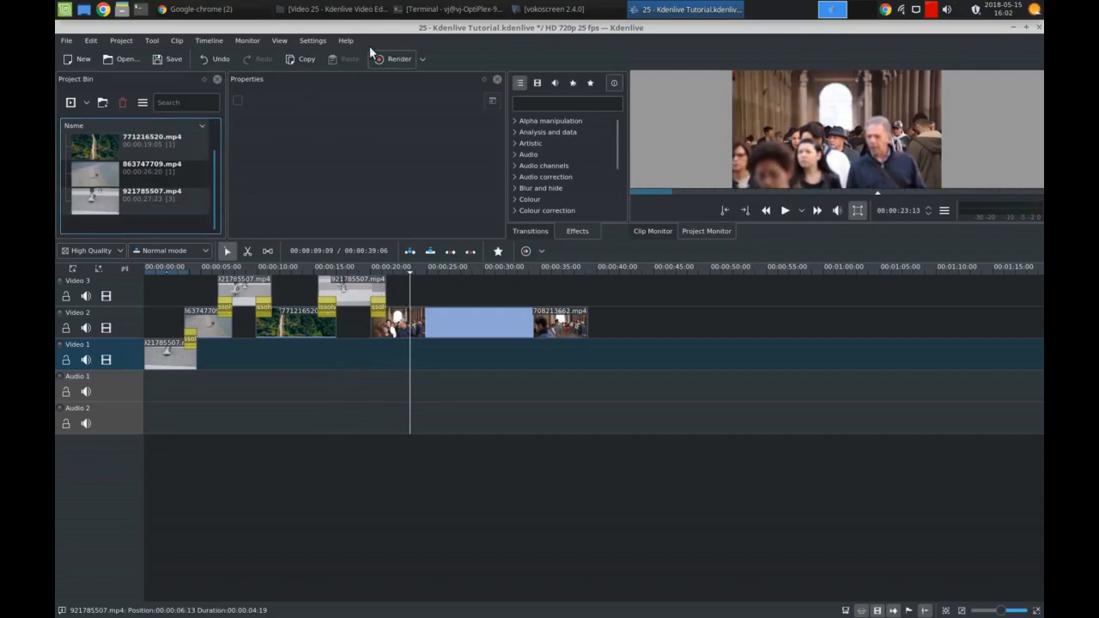
pyautogui.click(335, 9)
pyautogui.click(781, 159)
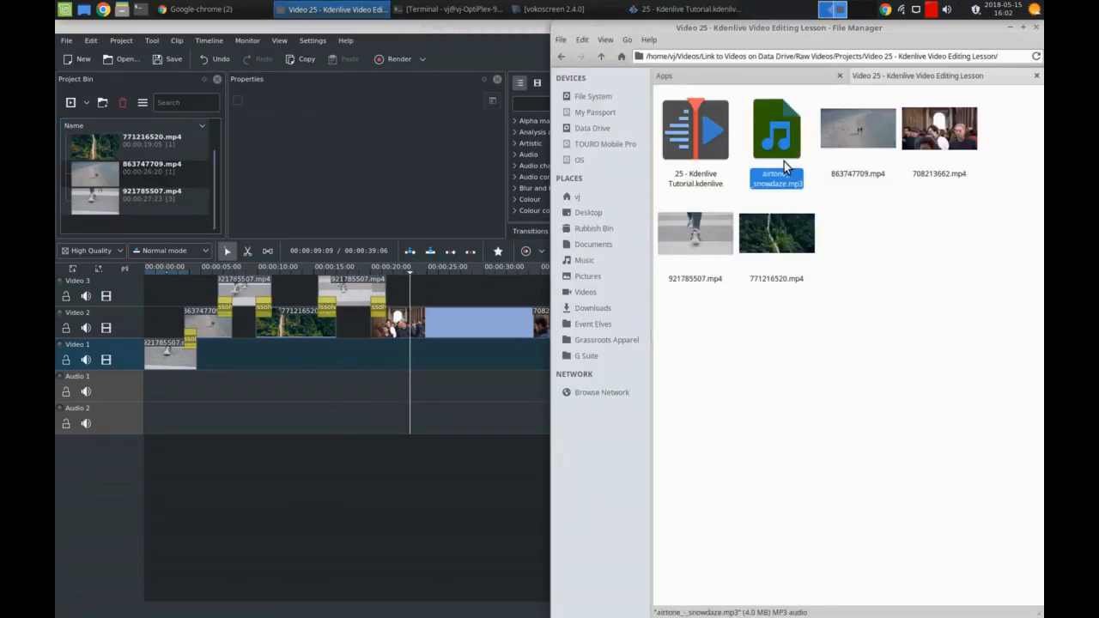
pyautogui.moveTo(781, 150); pyautogui.dragTo(135, 171)
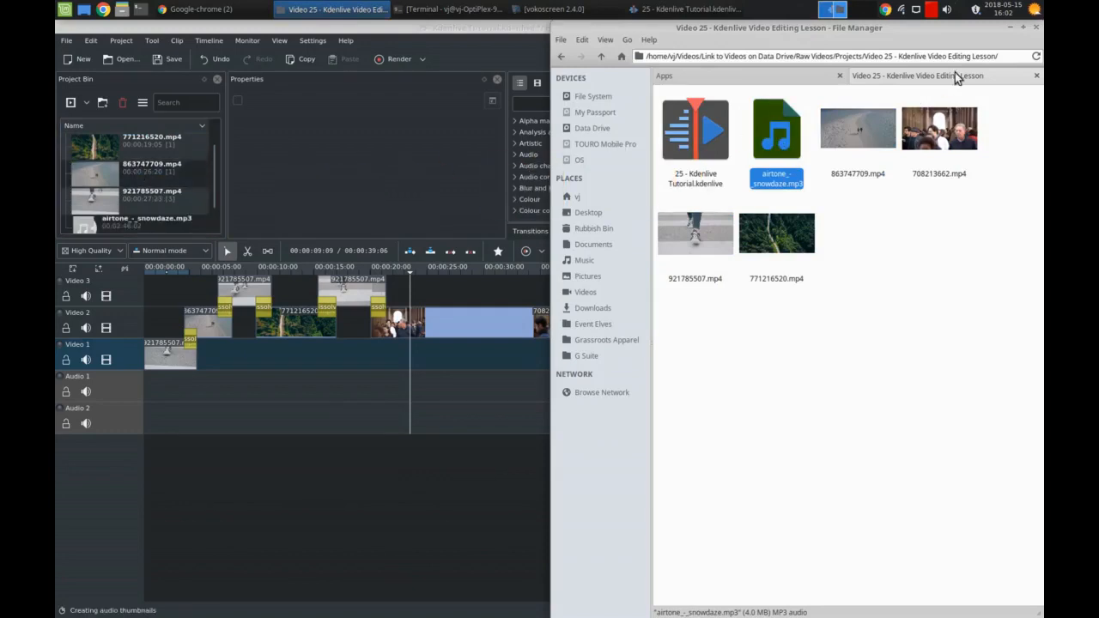
pyautogui.click(1009, 27)
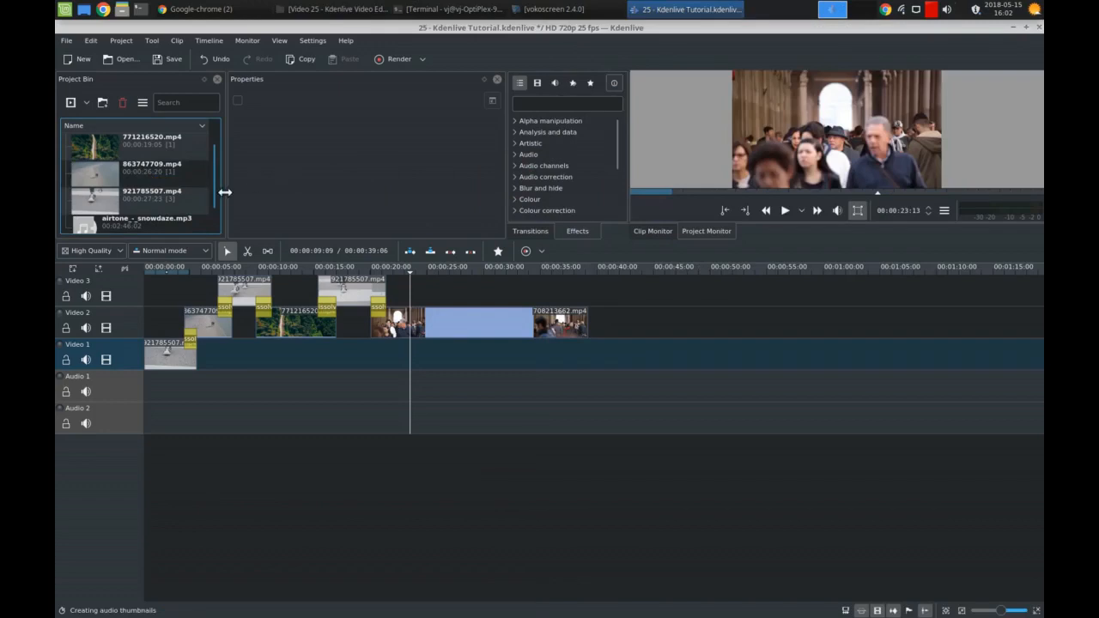
# Place airtone_-_snowdaze.mp3 on Audio 1 and align its start with the beginning of the timeline.
pyautogui.click(172, 221)
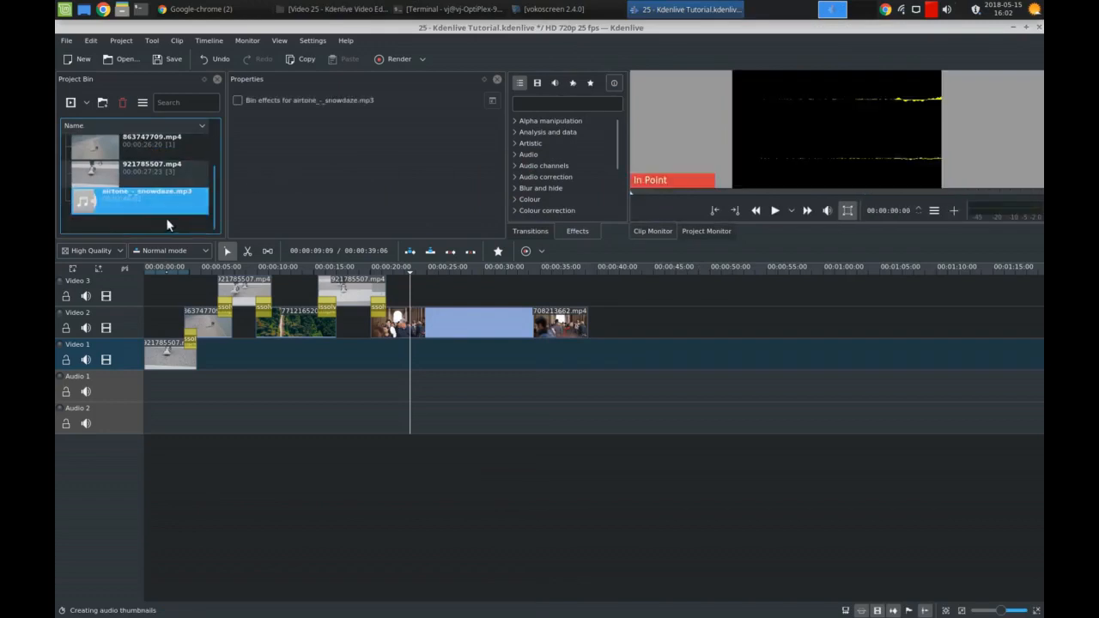
pyautogui.moveTo(163, 197); pyautogui.dragTo(163, 388)
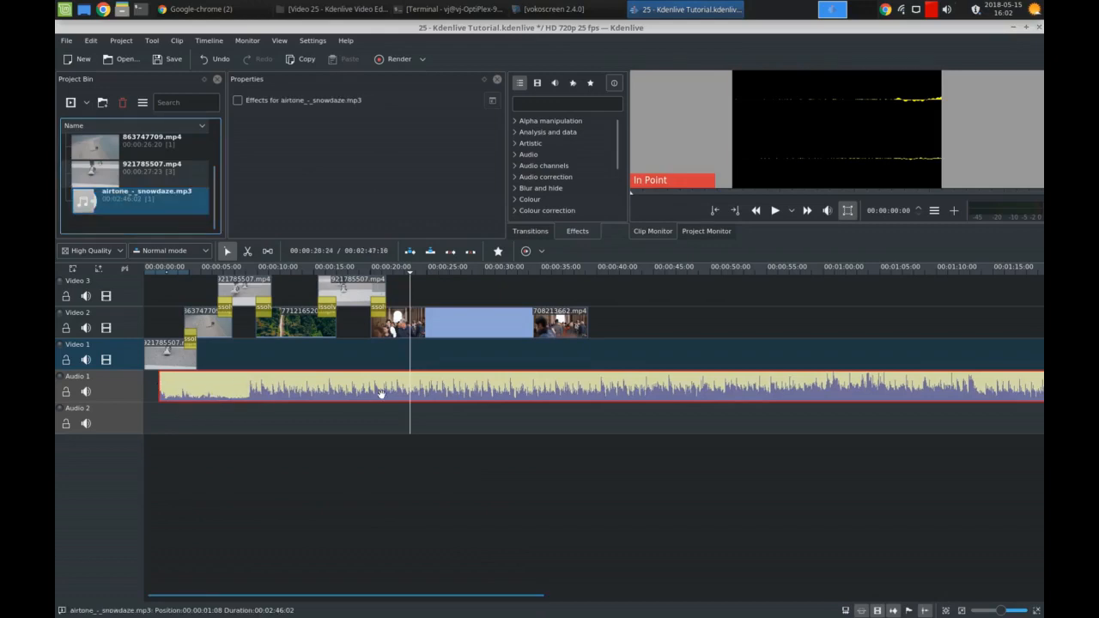
pyautogui.moveTo(380, 393); pyautogui.dragTo(345, 395)
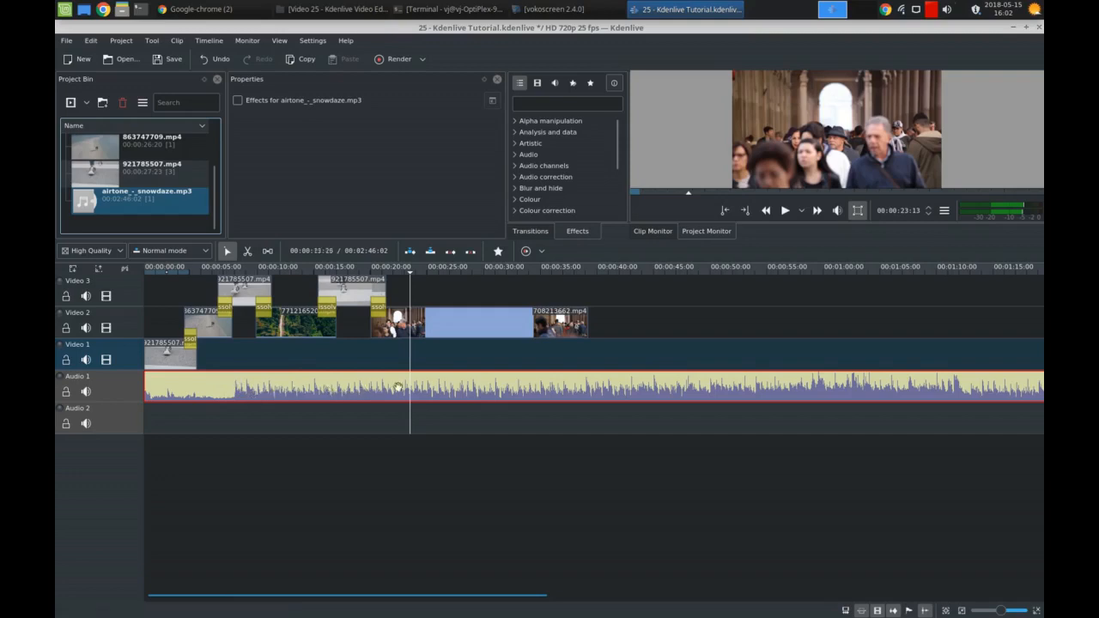
# Play the project with its music from 00:00:00:00 to 00:00:08:19.
pyautogui.click(165, 295)
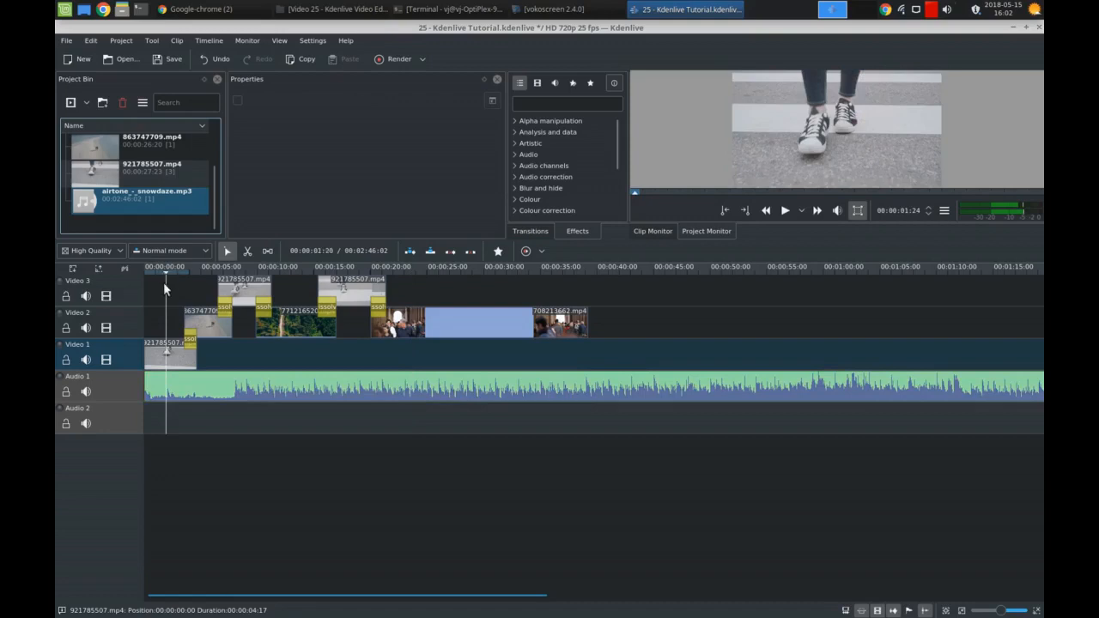
pyautogui.click(150, 294)
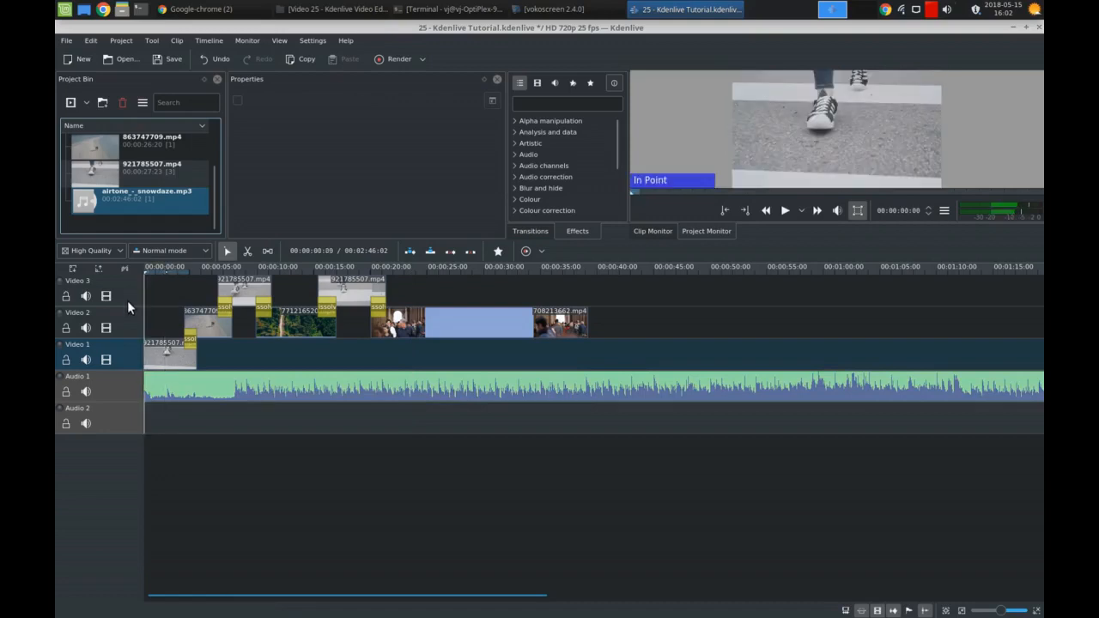
pyautogui.press('space')
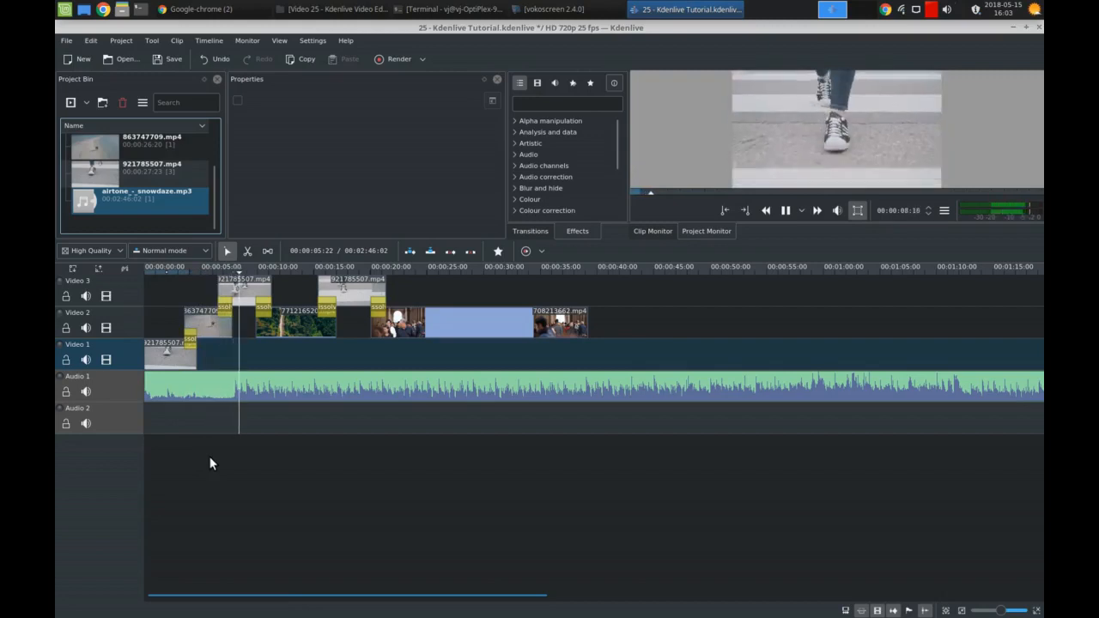
pyautogui.press('space')
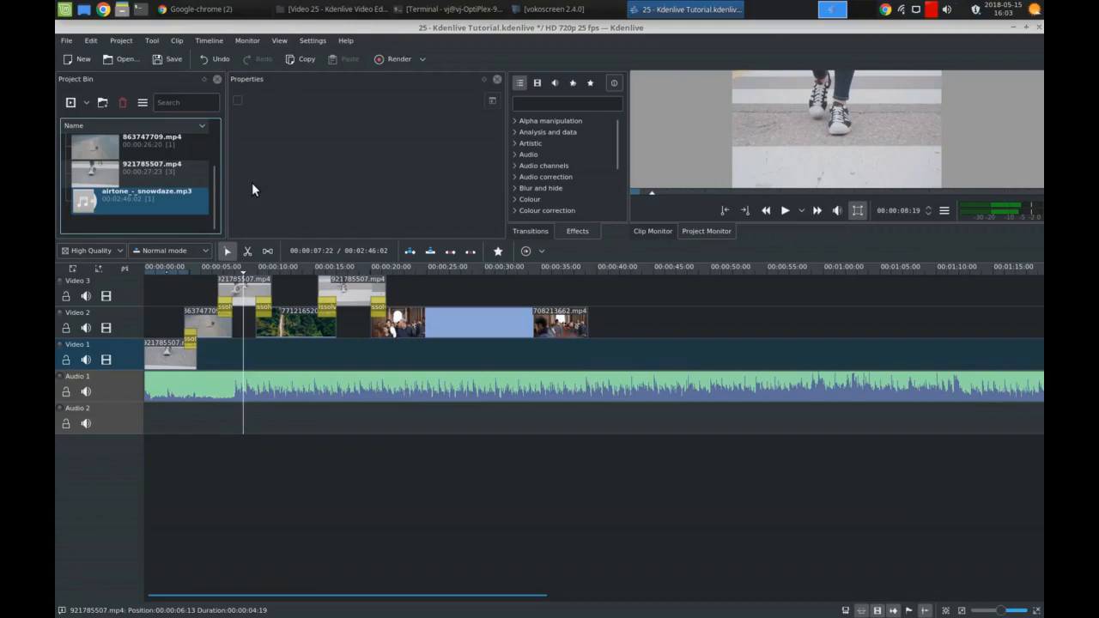
# Save the project and insert a new video track named Video 4 above Video 3.
pyautogui.click(168, 63)
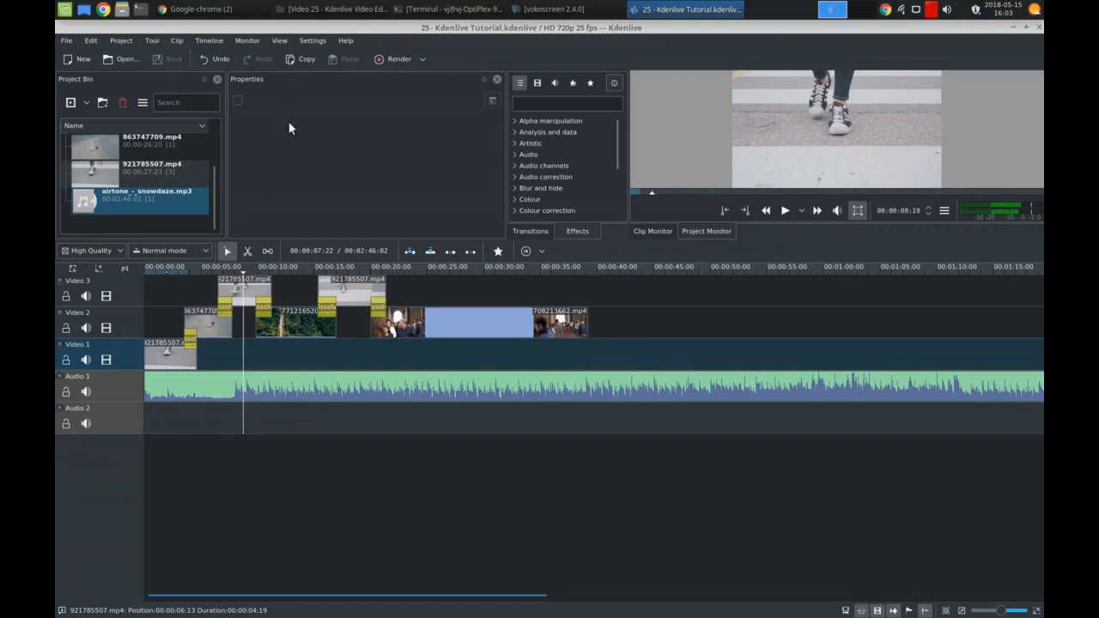
pyautogui.rightClick(138, 294)
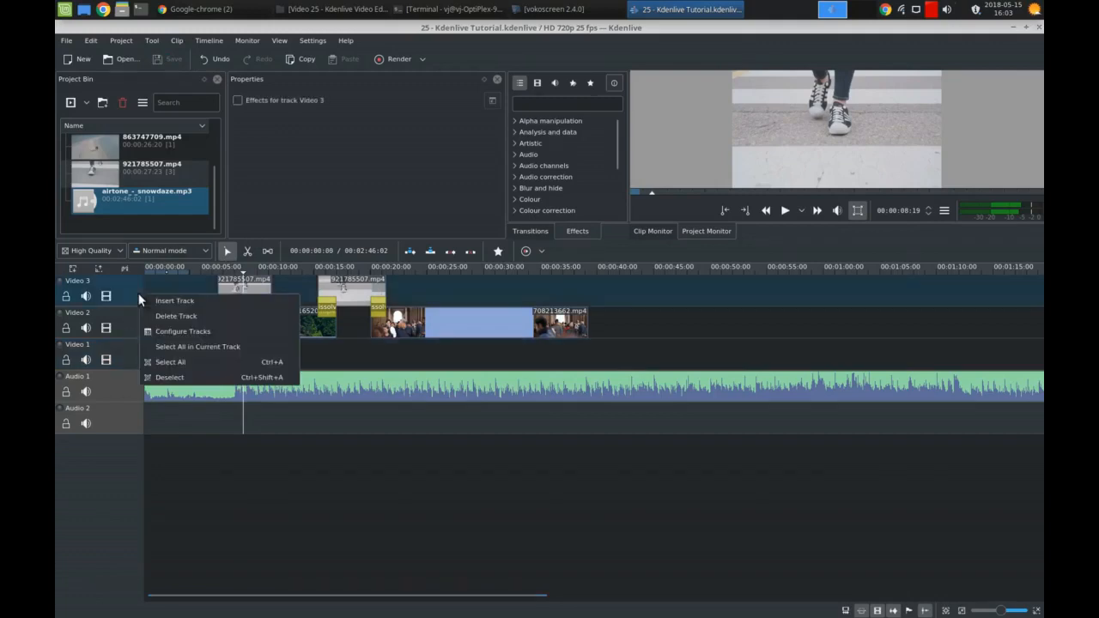
pyautogui.click(147, 300)
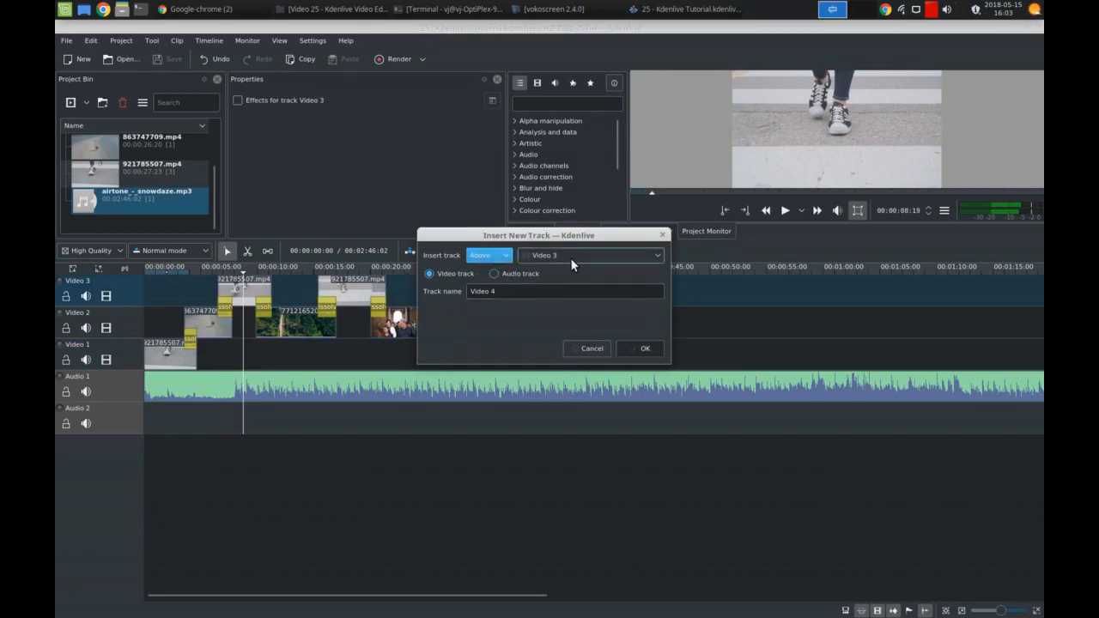
pyautogui.click(636, 349)
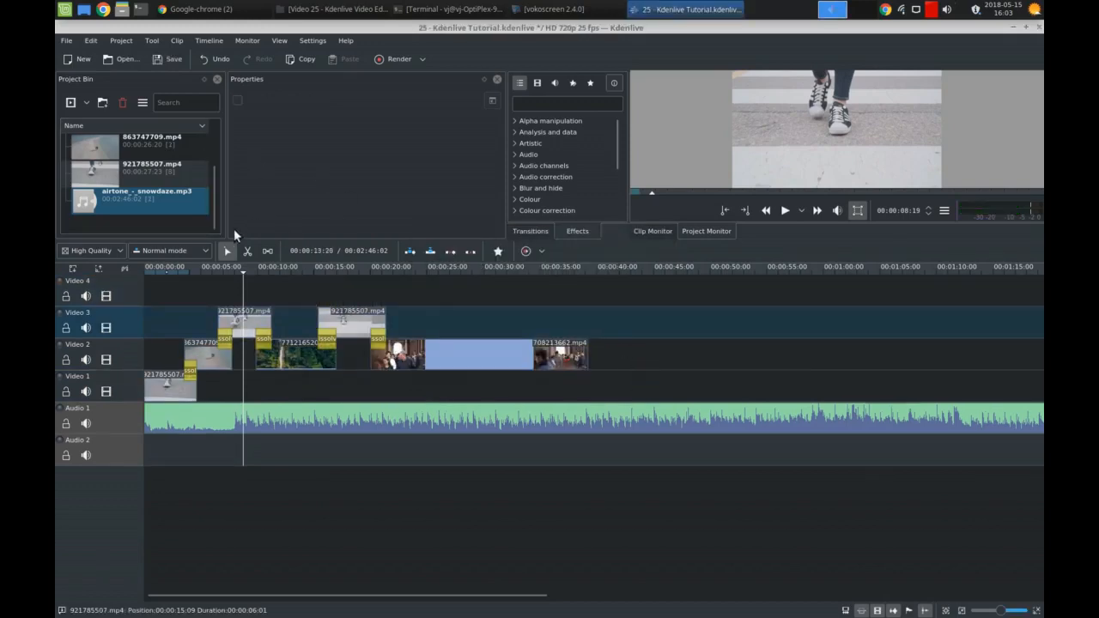
# Create a new title clip and draw a rectangle about 993 by 117 across it at about X 85, Y 276.
pyautogui.click(87, 103)
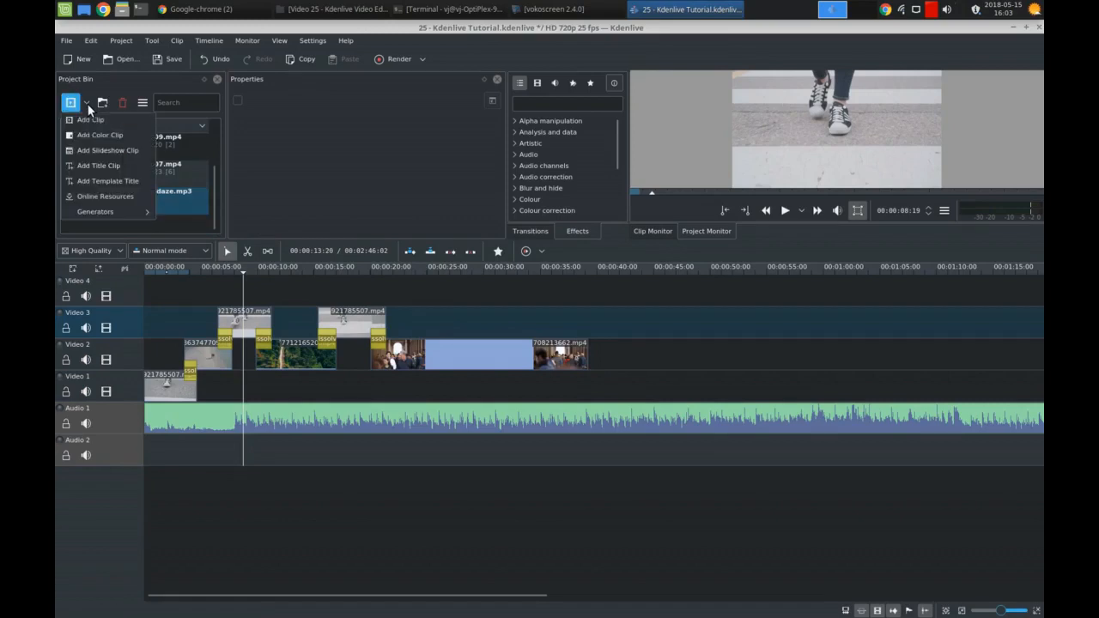
pyautogui.click(106, 167)
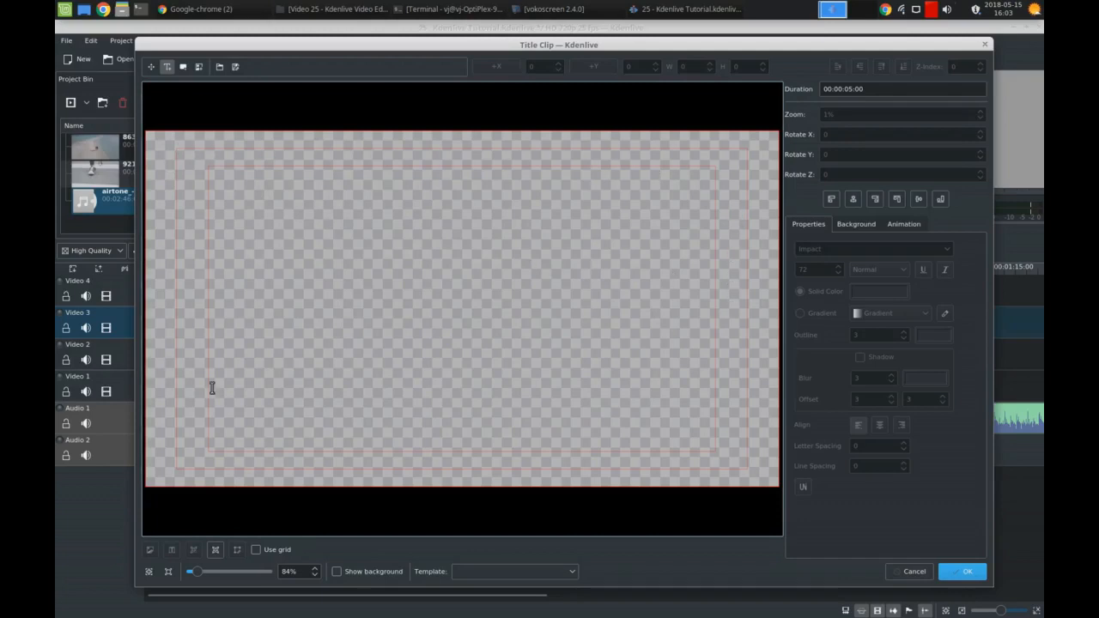
pyautogui.click(183, 67)
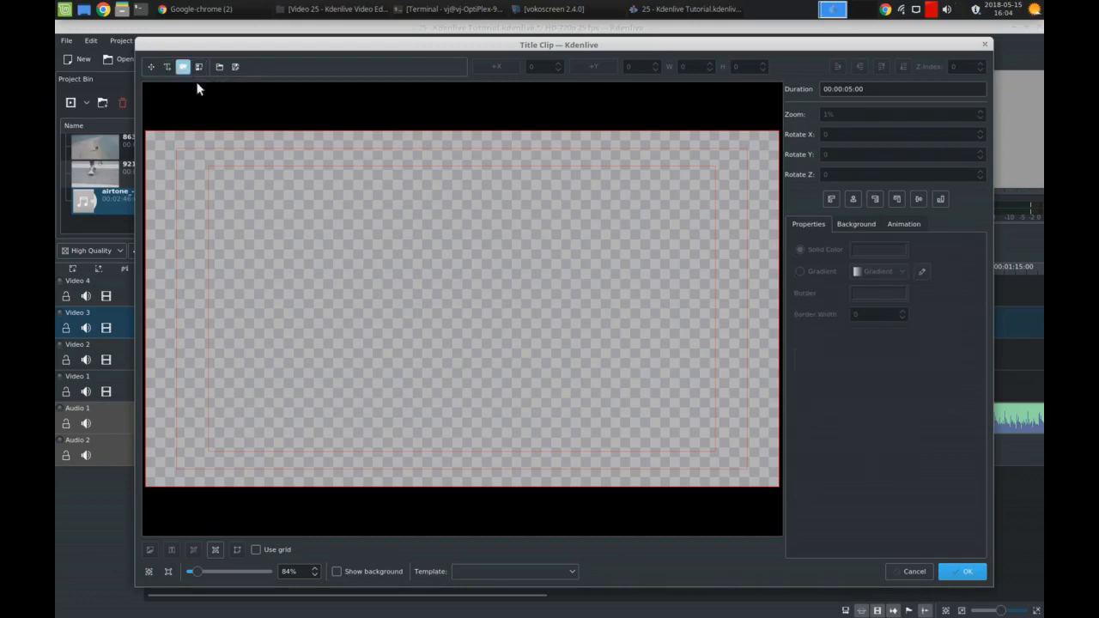
pyautogui.moveTo(187, 267)
pyautogui.mouseDown()
pyautogui.moveTo(213, 284)
pyautogui.moveTo(485, 321)
pyautogui.moveTo(678, 325)
pyautogui.mouseUp()
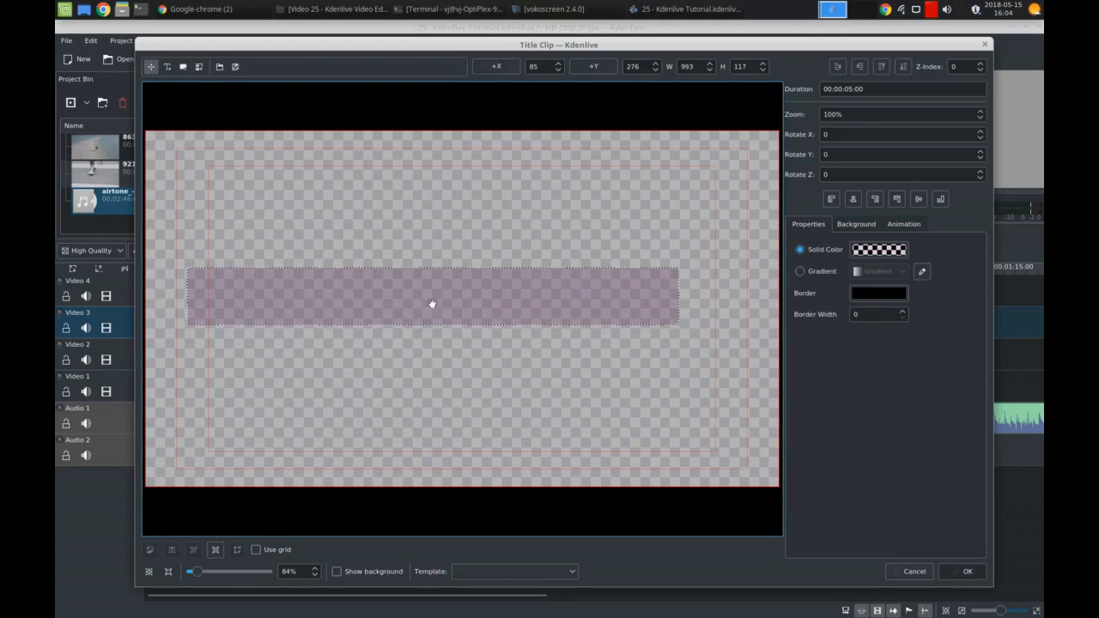
# Set the title rectangle's solid colour to blue #0000ff and raise its alpha channel to make it more opaque.
pyautogui.click(878, 249)
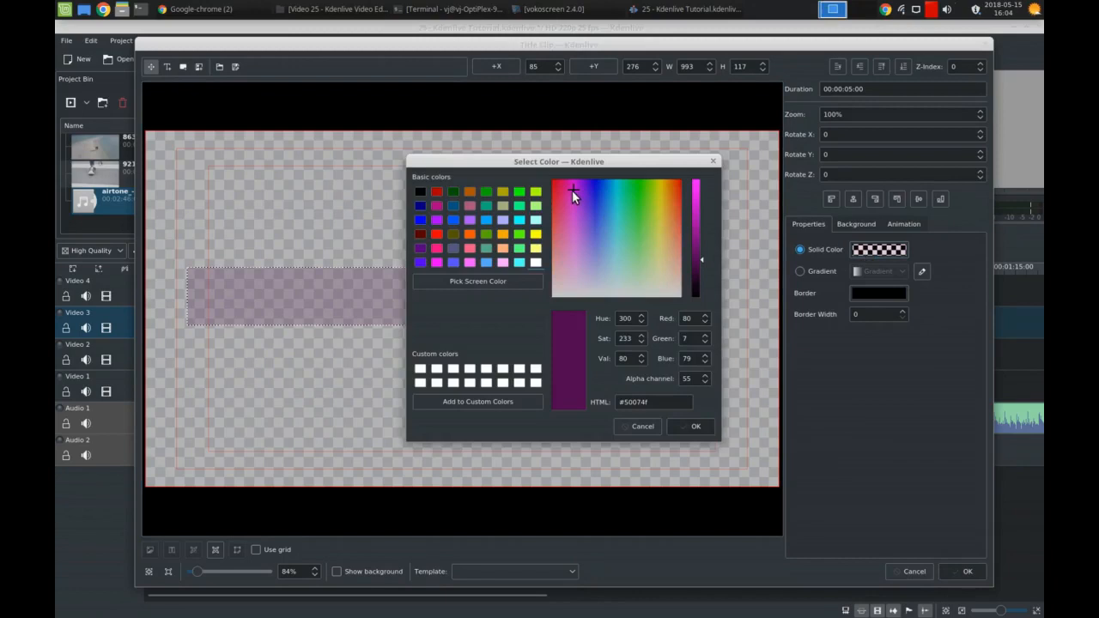
pyautogui.click(423, 220)
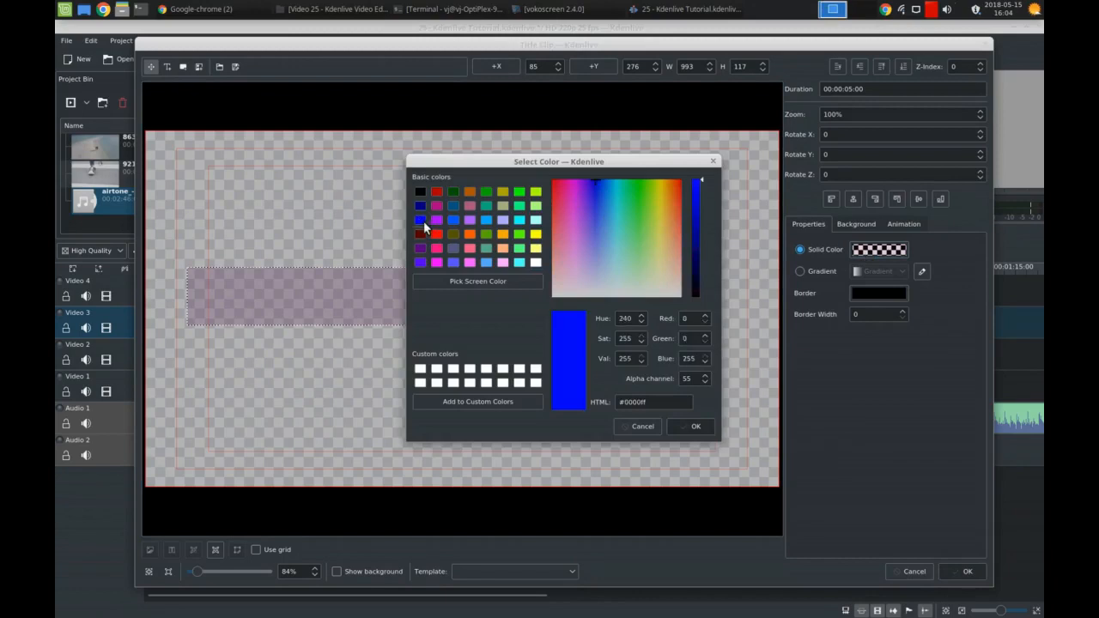
pyautogui.doubleClick(689, 379)
pyautogui.press('Return')
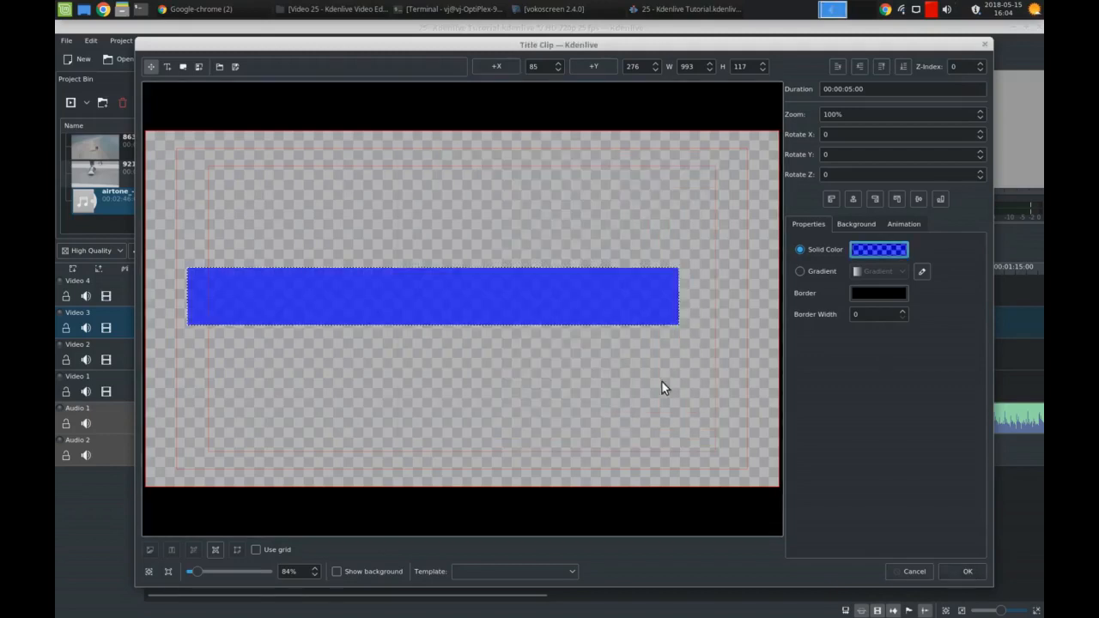
# Move the blue rectangle down in the title to X 80, Y 391 and leave it selected.
pyautogui.moveTo(459, 310); pyautogui.dragTo(454, 334)
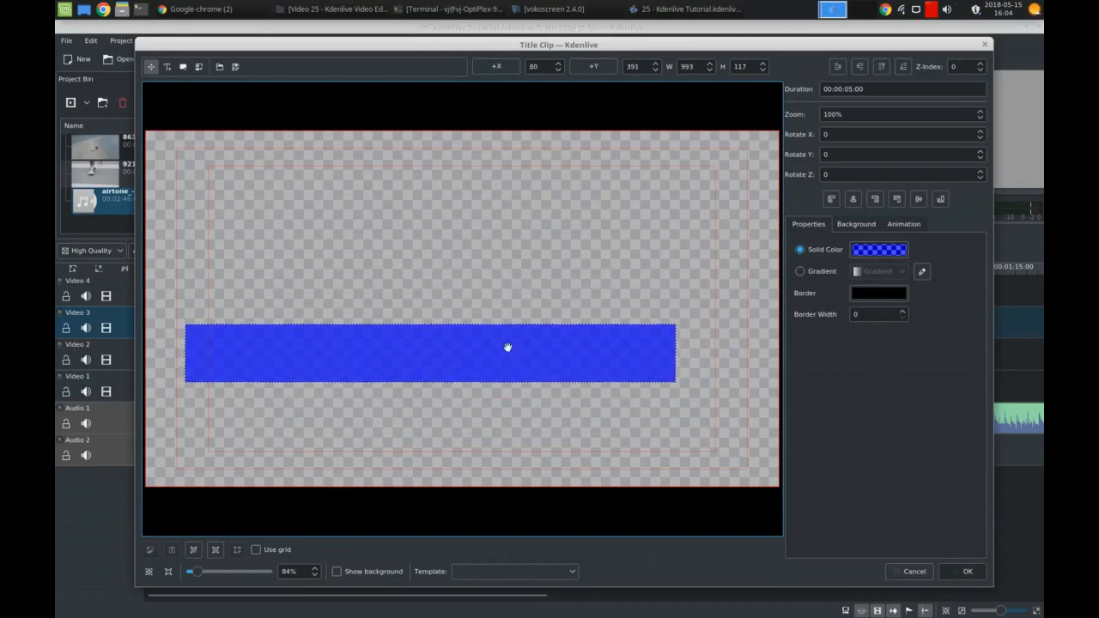
pyautogui.click(575, 433)
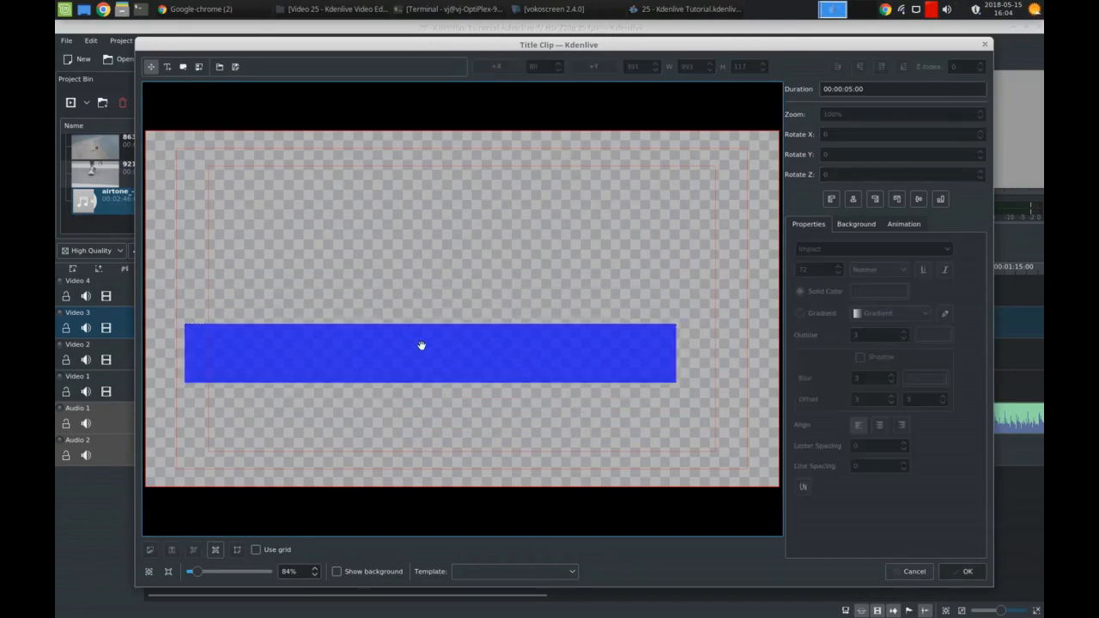
pyautogui.click(502, 369)
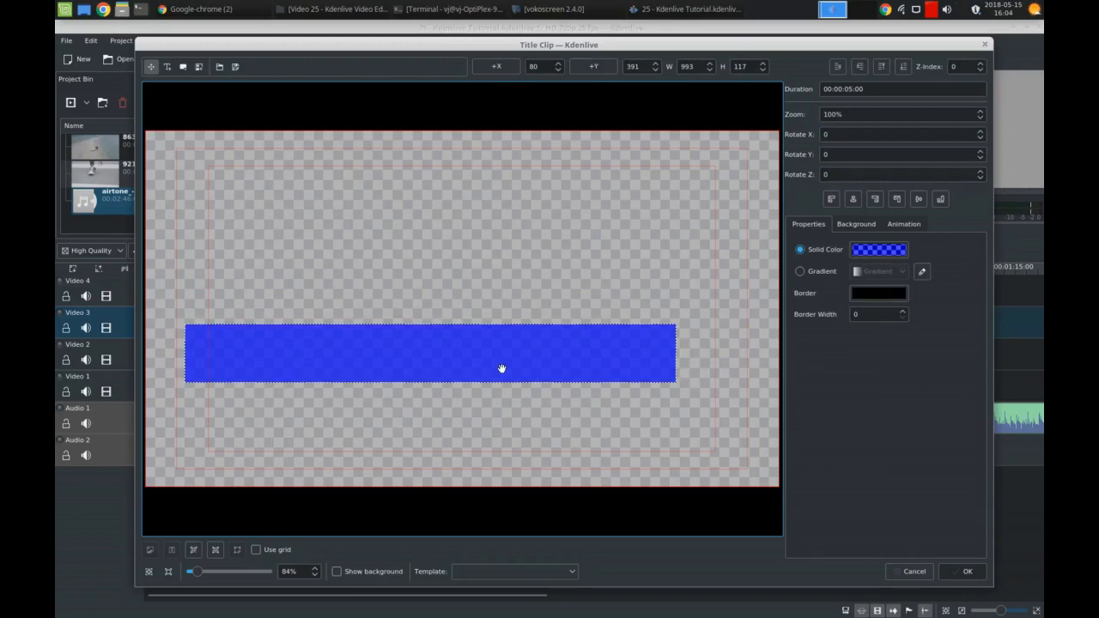
# Delete the blue rectangle and add a text item near the middle of the title at about X 510, Y 323.
pyautogui.press('Delete')
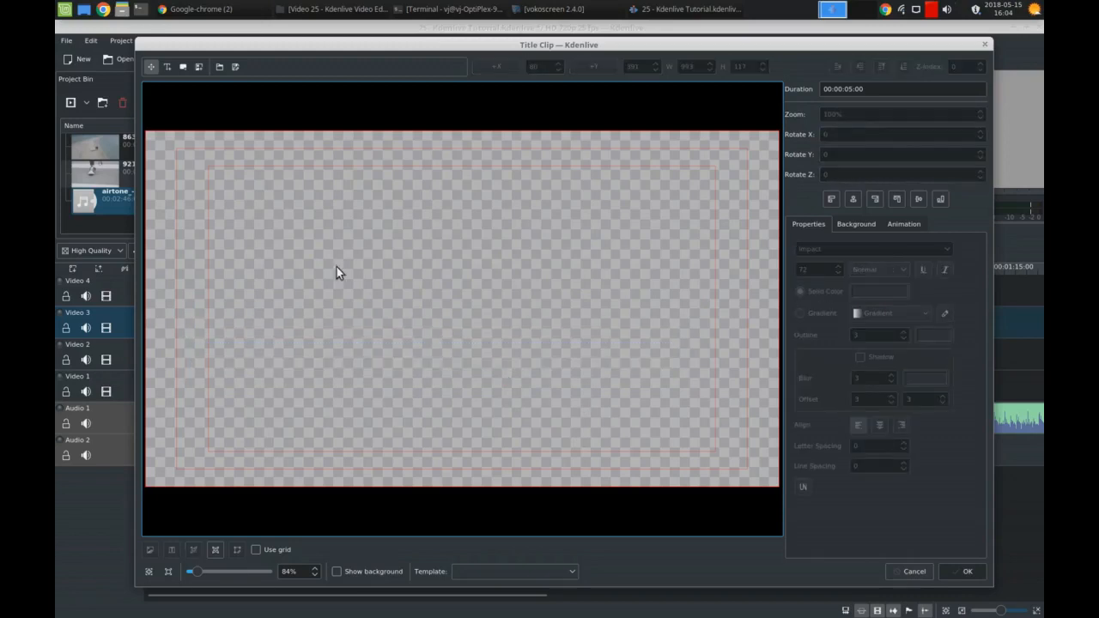
pyautogui.click(167, 69)
pyautogui.click(399, 310)
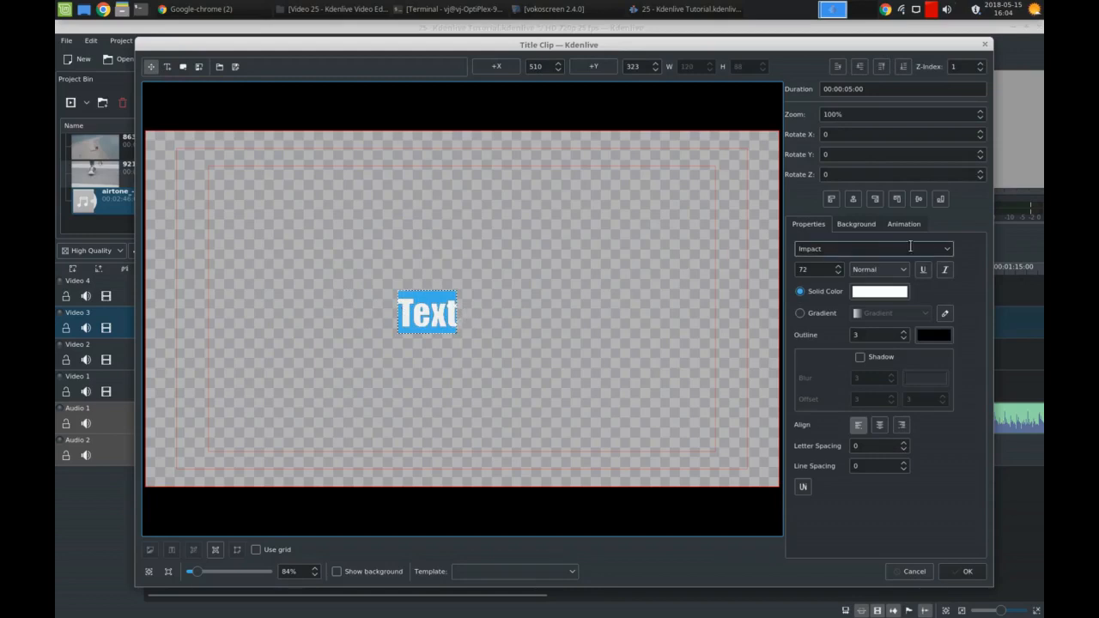
# Choose Impact as the title text's font and set its size to 90.
pyautogui.click(948, 248)
pyautogui.scroll(-1, 934, 311)
pyautogui.scroll(-1, 934, 311)
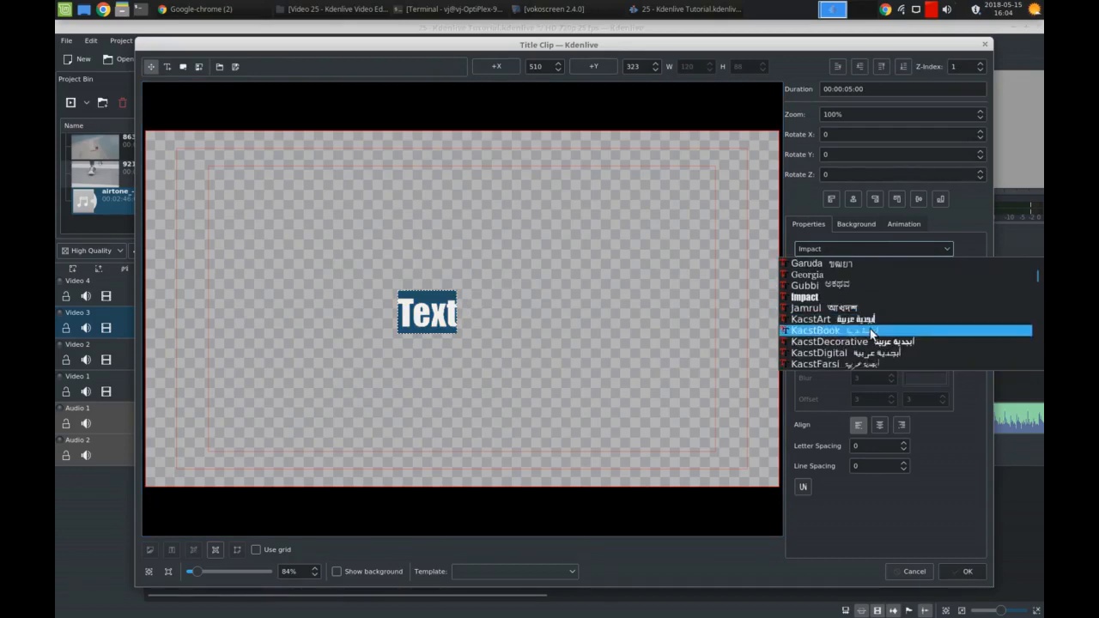
pyautogui.click(865, 298)
pyautogui.doubleClick(442, 318)
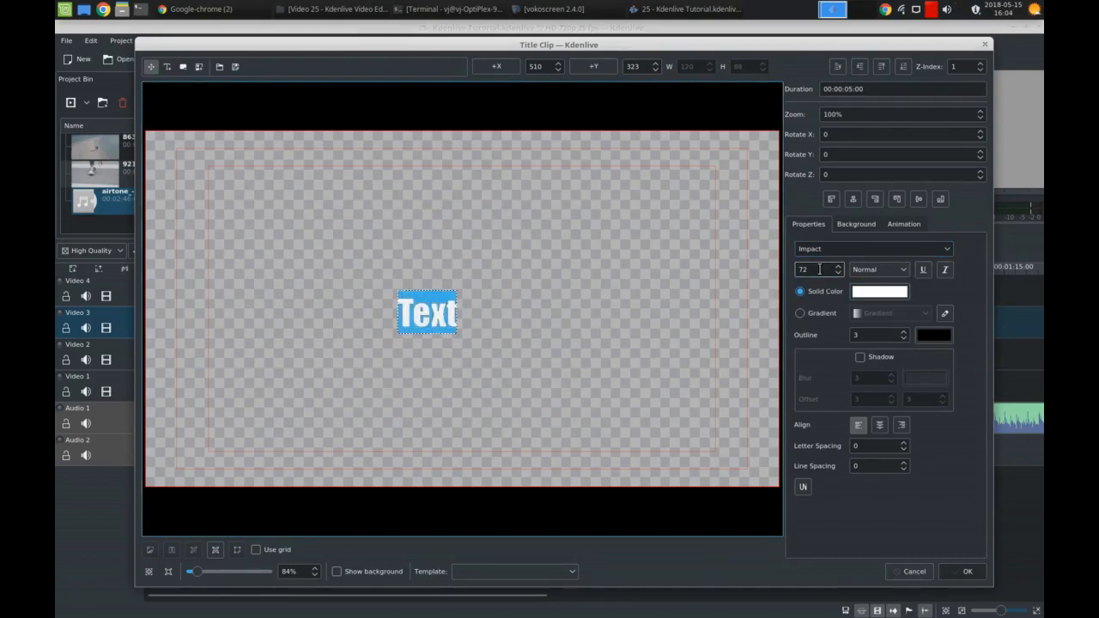
pyautogui.moveTo(819, 269); pyautogui.dragTo(782, 273)
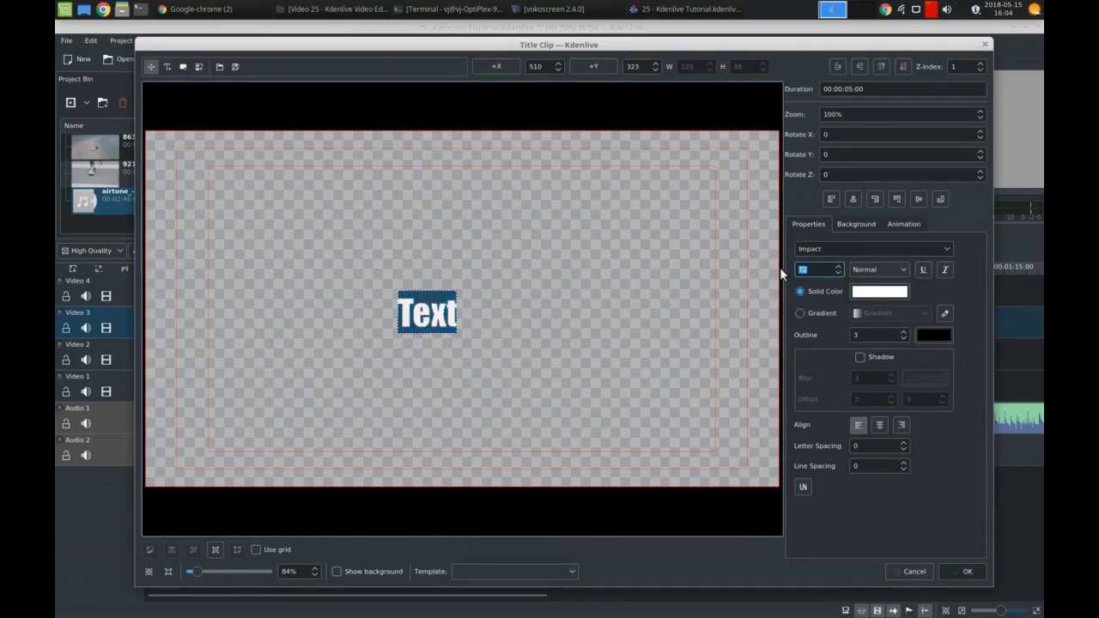
pyautogui.write('85')
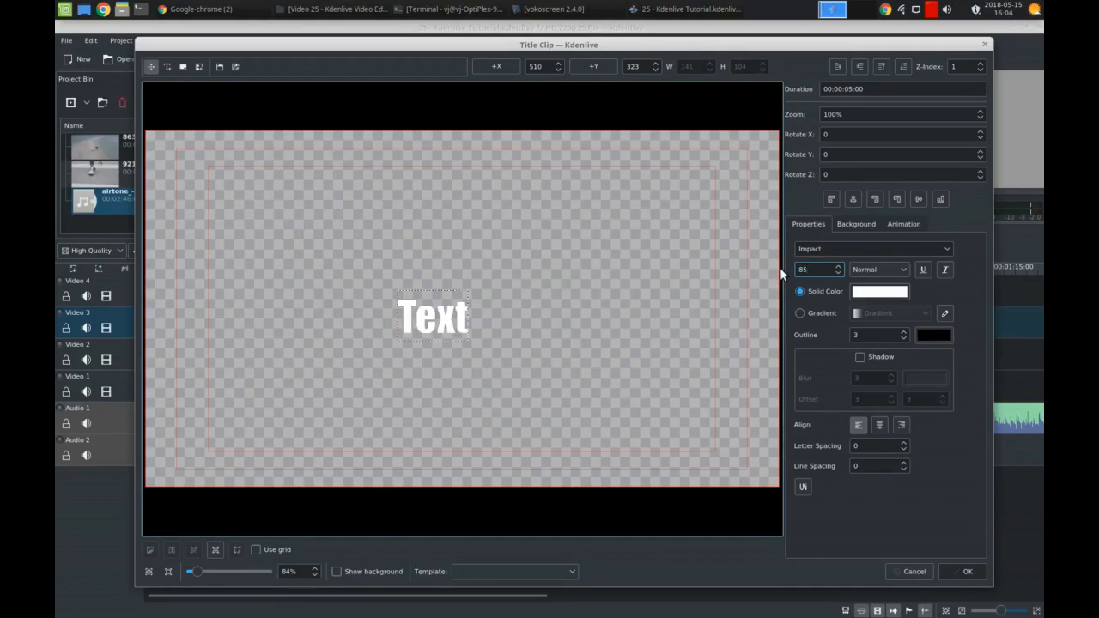
pyautogui.press('BackSpace')
pyautogui.press('BackSpace')
pyautogui.write('90')
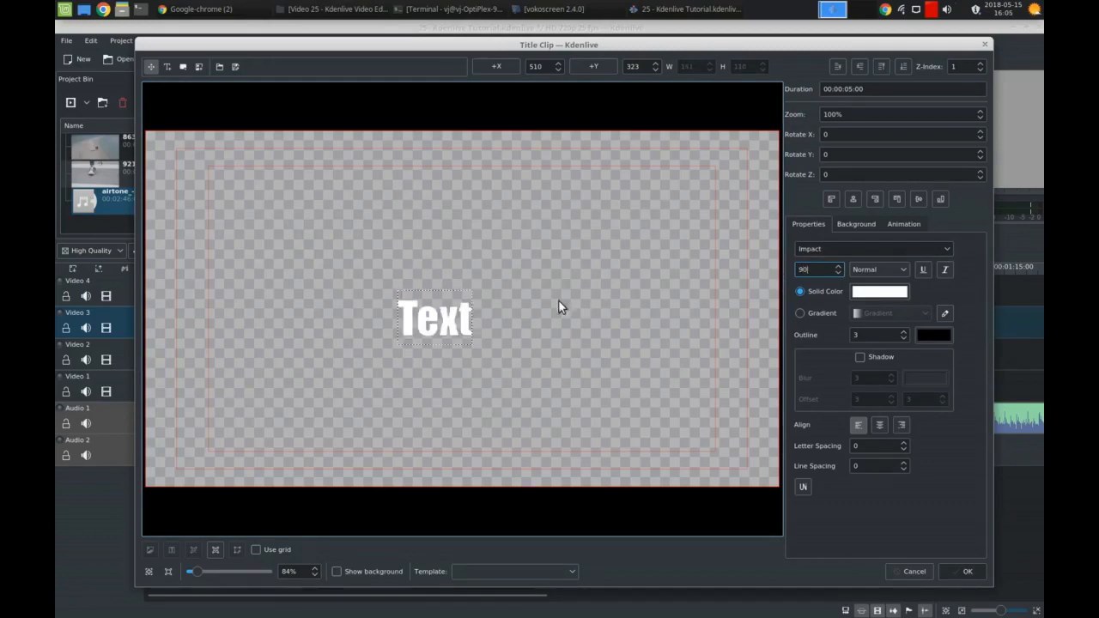
# Replace the placeholder title text with WALKING IN MY SHOES.
pyautogui.doubleClick(434, 338)
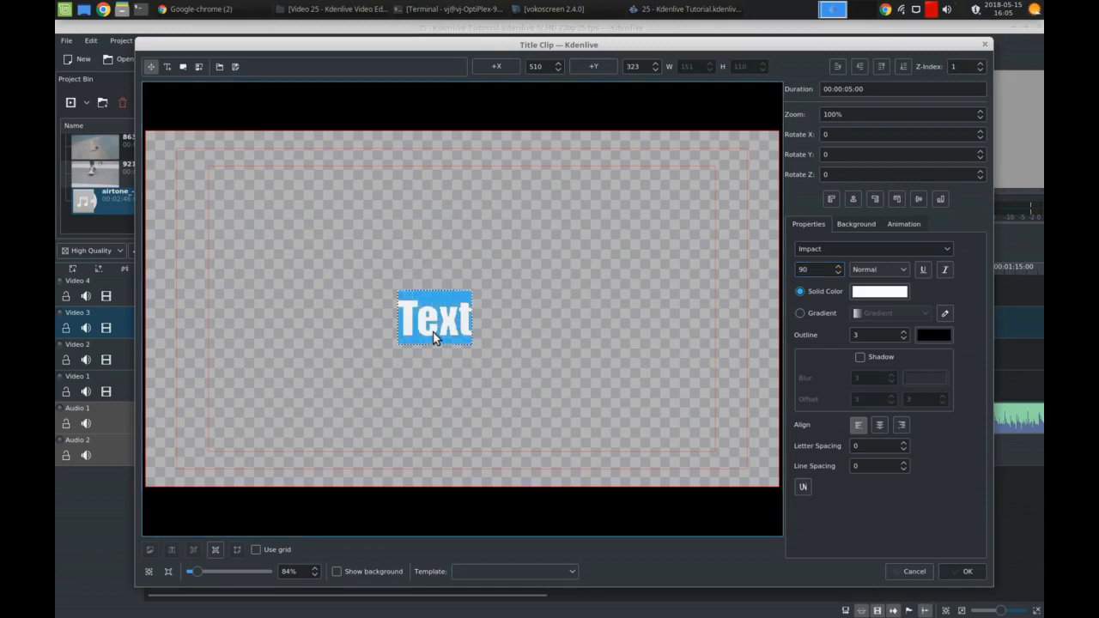
pyautogui.write('Q')
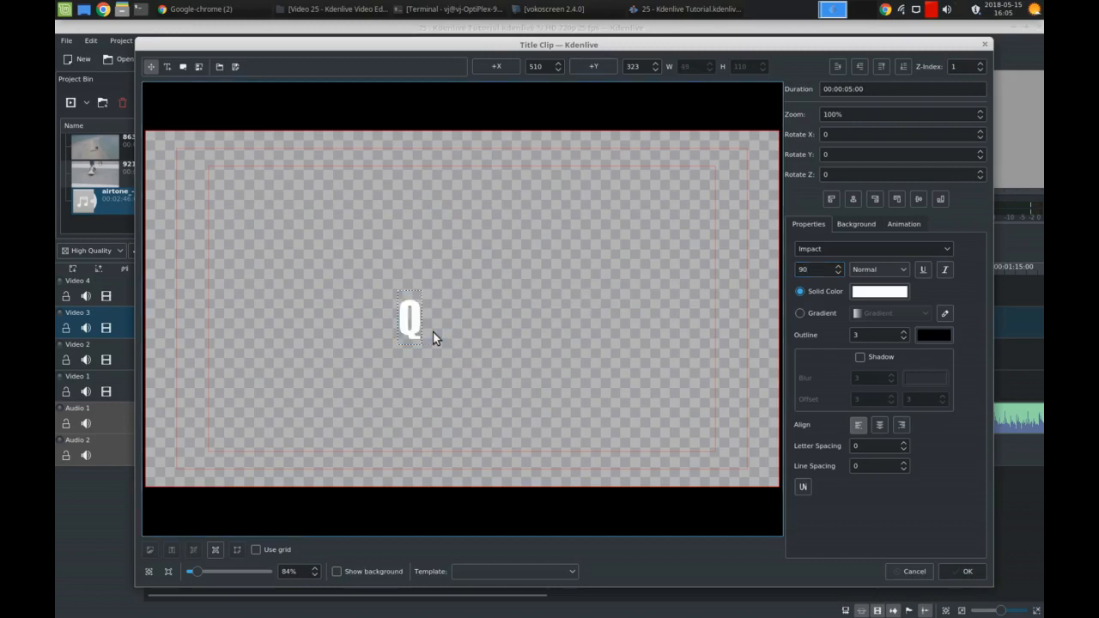
pyautogui.press('BackSpace')
pyautogui.write('WALKING')
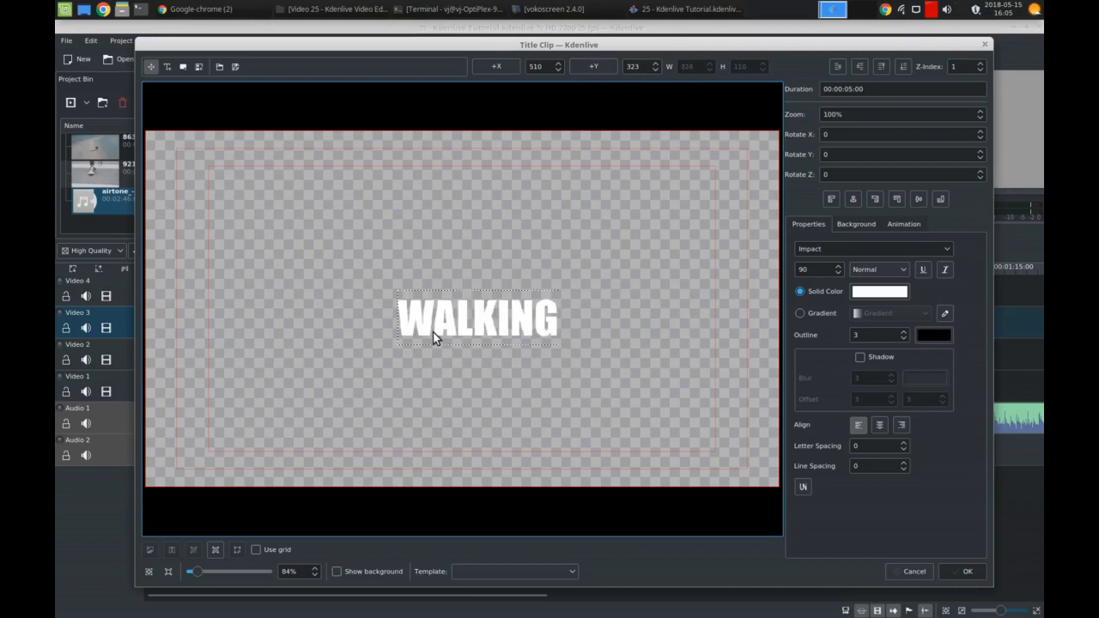
pyautogui.write(' IN MY SHOES')
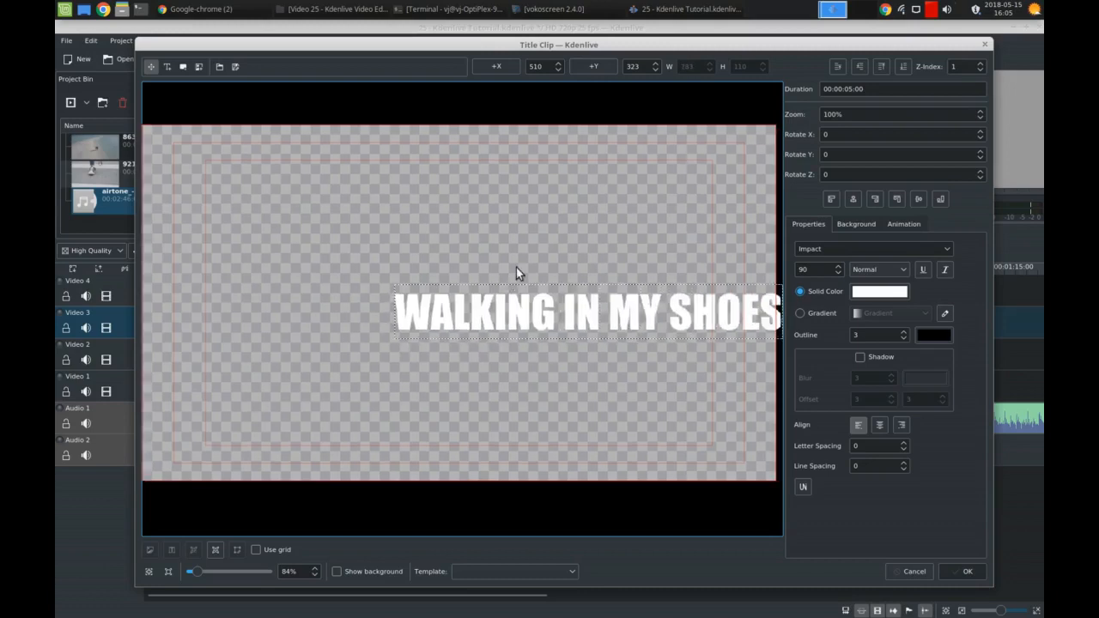
# Centre the WALKING IN MY SHOES text horizontally and vertically in the title frame.
pyautogui.click(471, 263)
pyautogui.click(498, 312)
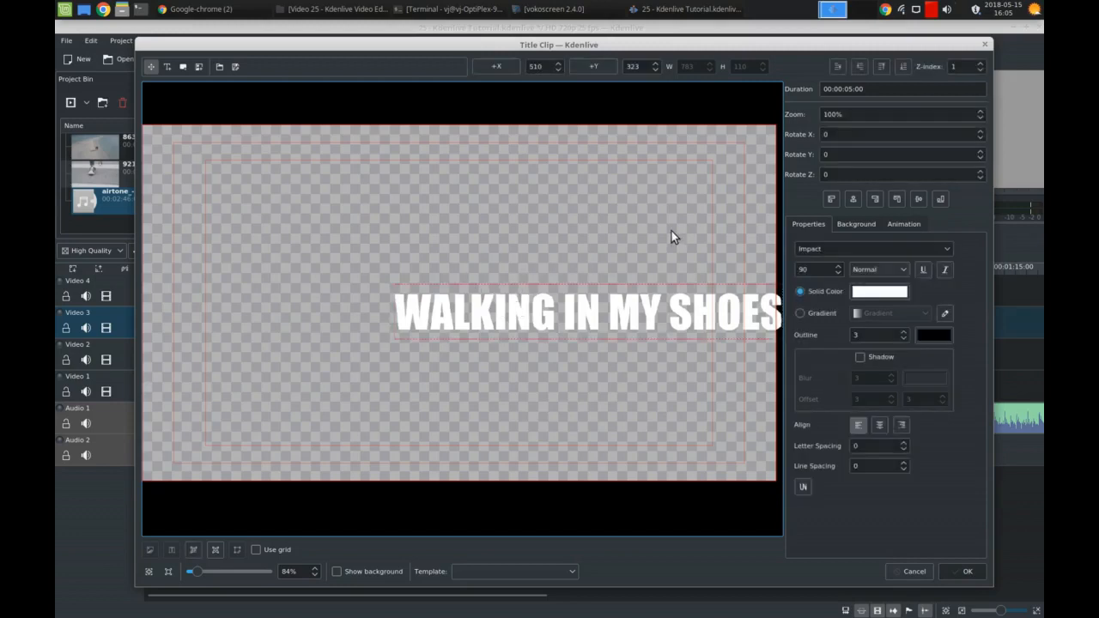
pyautogui.click(853, 200)
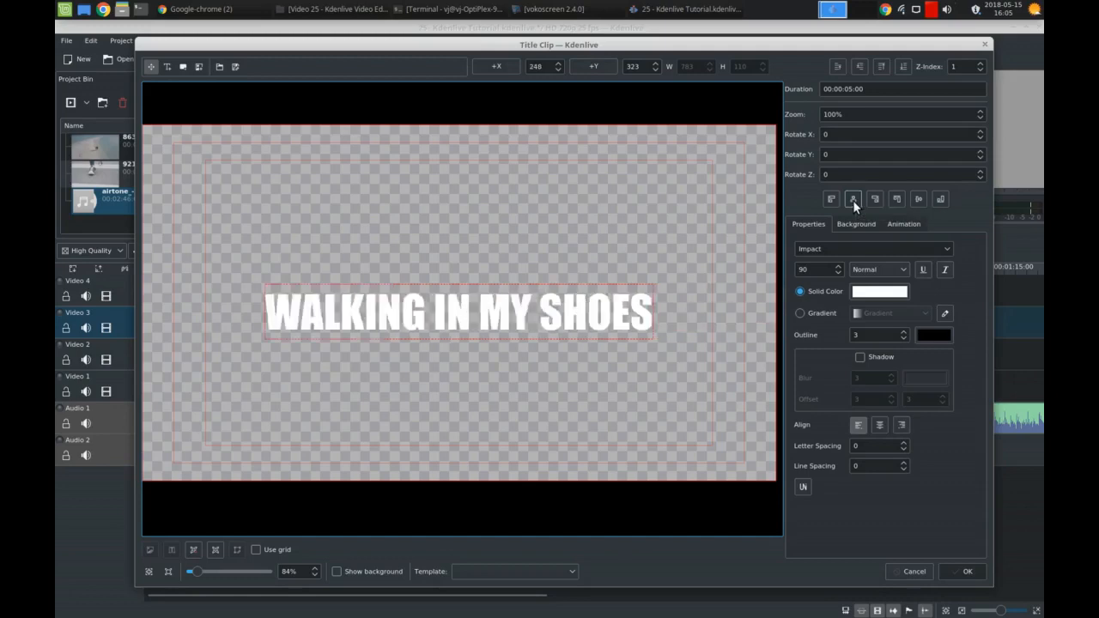
pyautogui.click(916, 198)
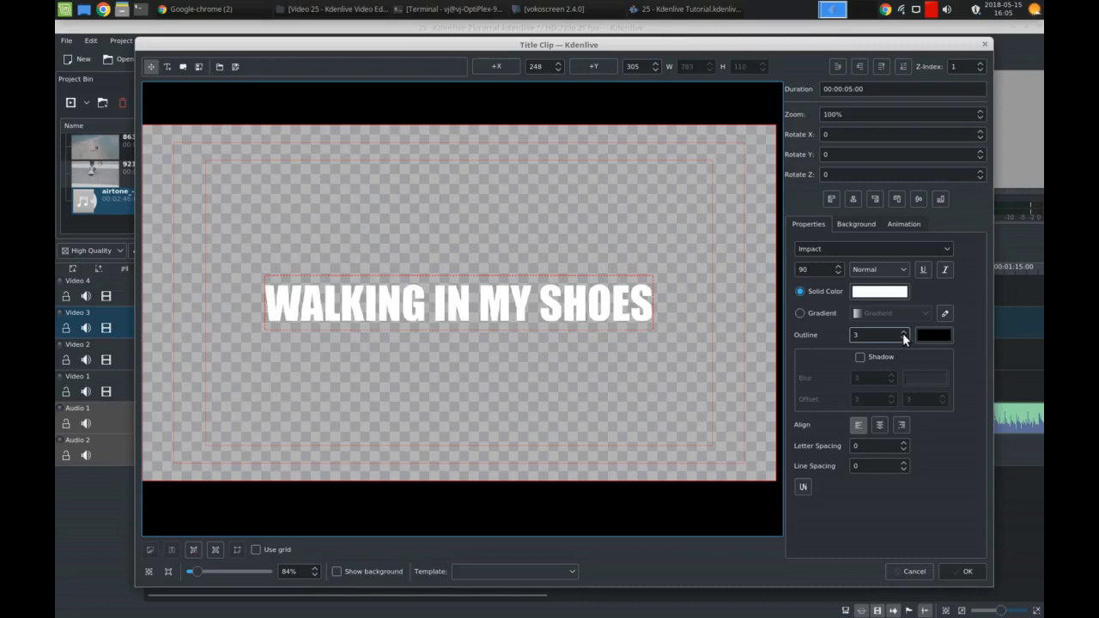
# Set the title text's outline colour to black #000000 and its outline width to 3.
pyautogui.click(930, 336)
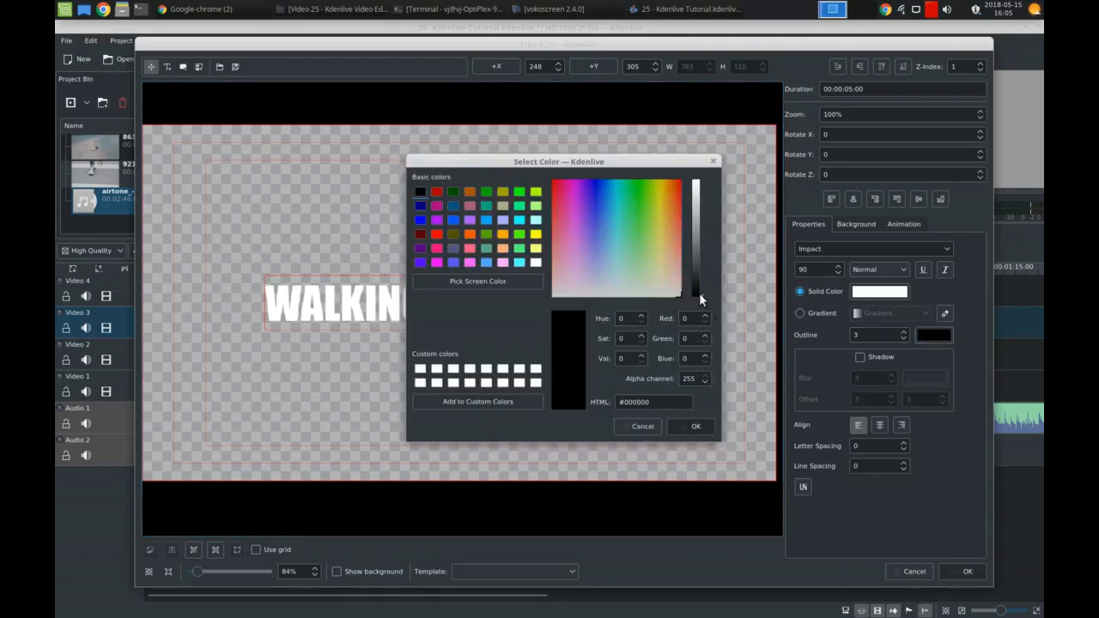
pyautogui.moveTo(699, 293)
pyautogui.mouseDown()
pyautogui.moveTo(698, 271)
pyautogui.moveTo(697, 297)
pyautogui.mouseUp()
pyautogui.click(687, 426)
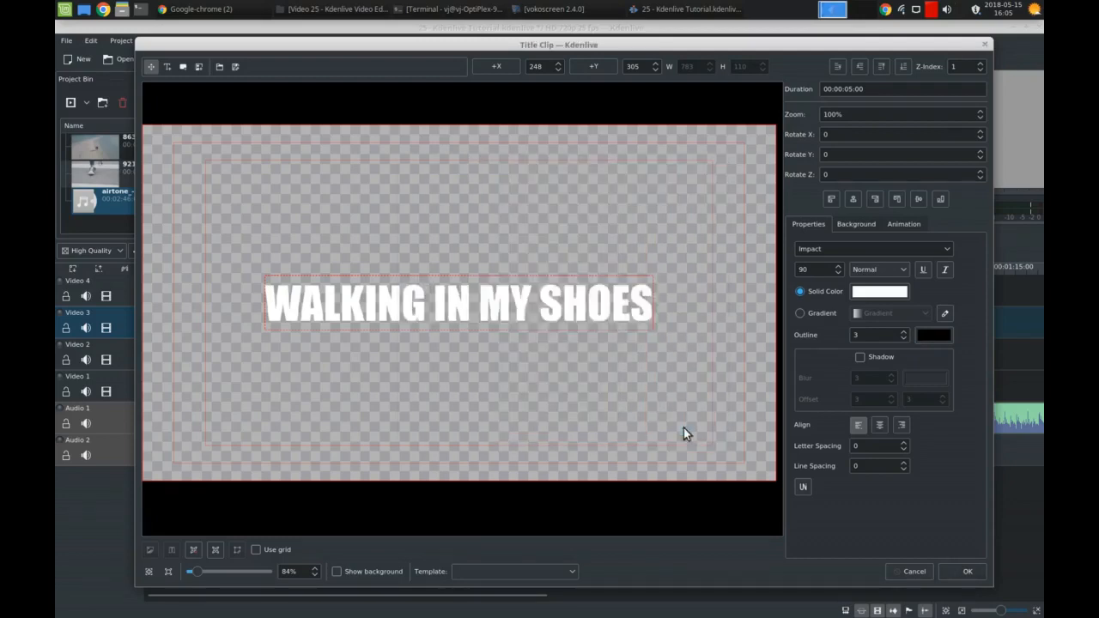
pyautogui.click(903, 332)
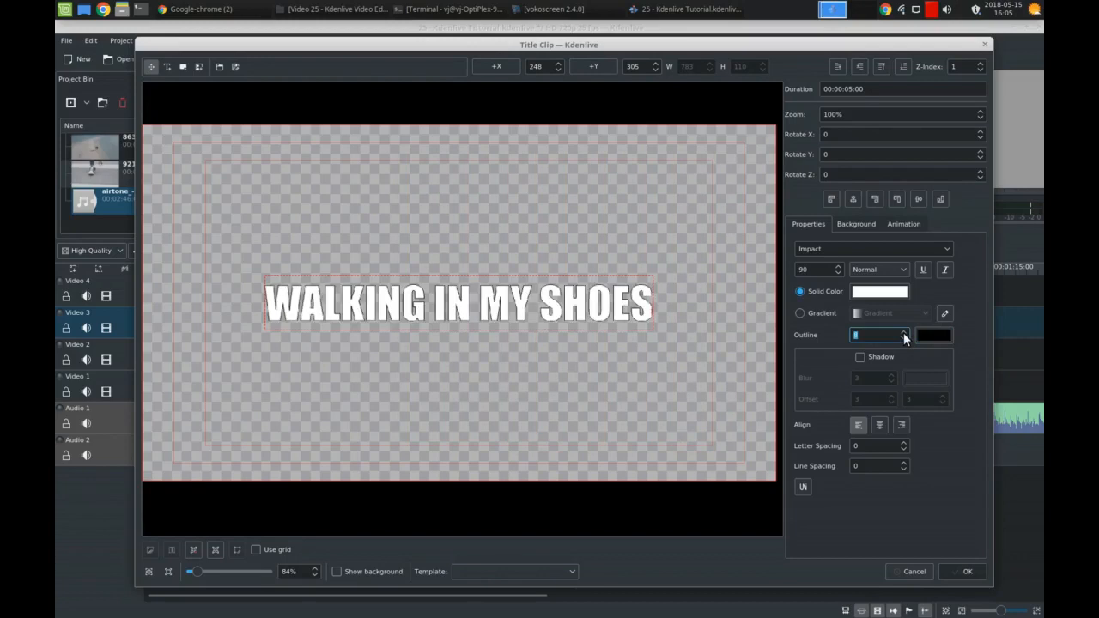
pyautogui.write('9')
pyautogui.press('BackSpace')
pyautogui.write('3')
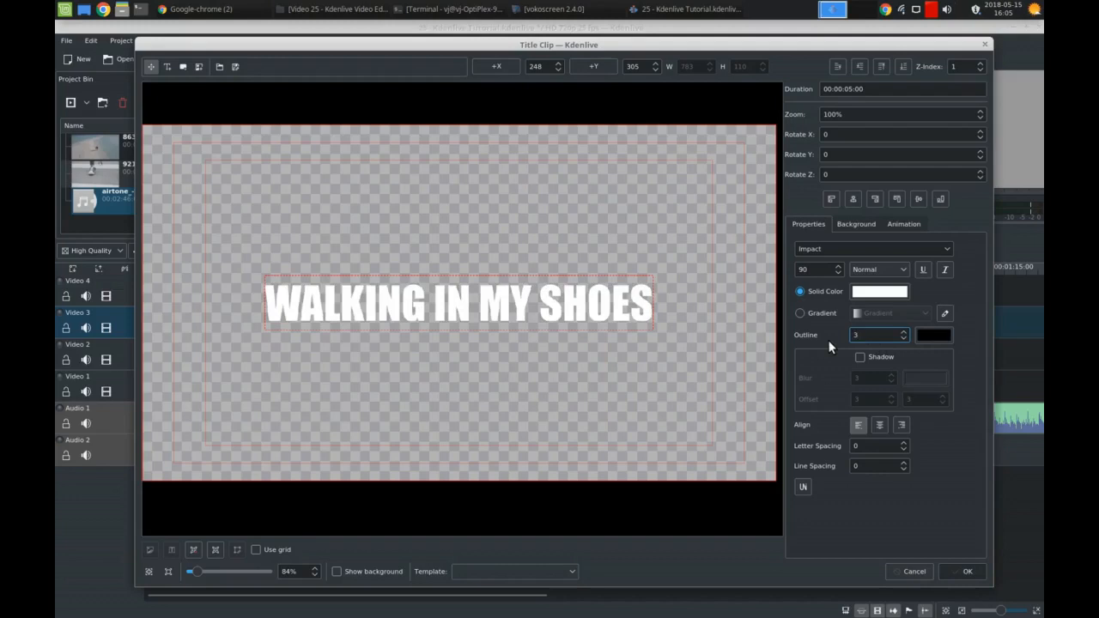
# Enable the title text's shadow and raise the alpha channel of its black colour to make it more opaque.
pyautogui.click(860, 358)
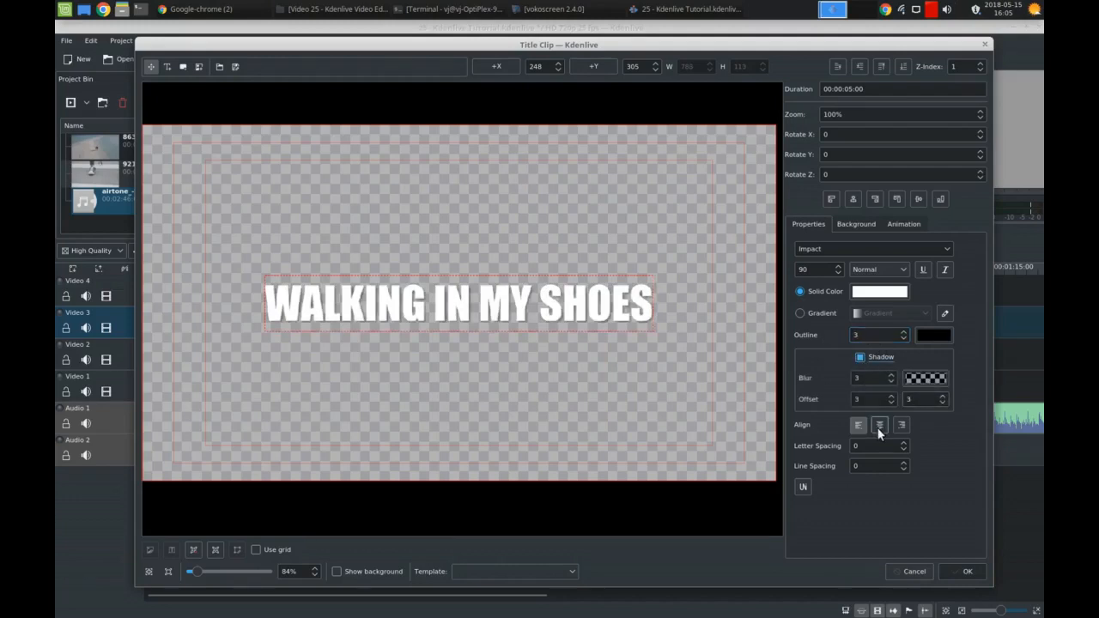
pyautogui.click(925, 379)
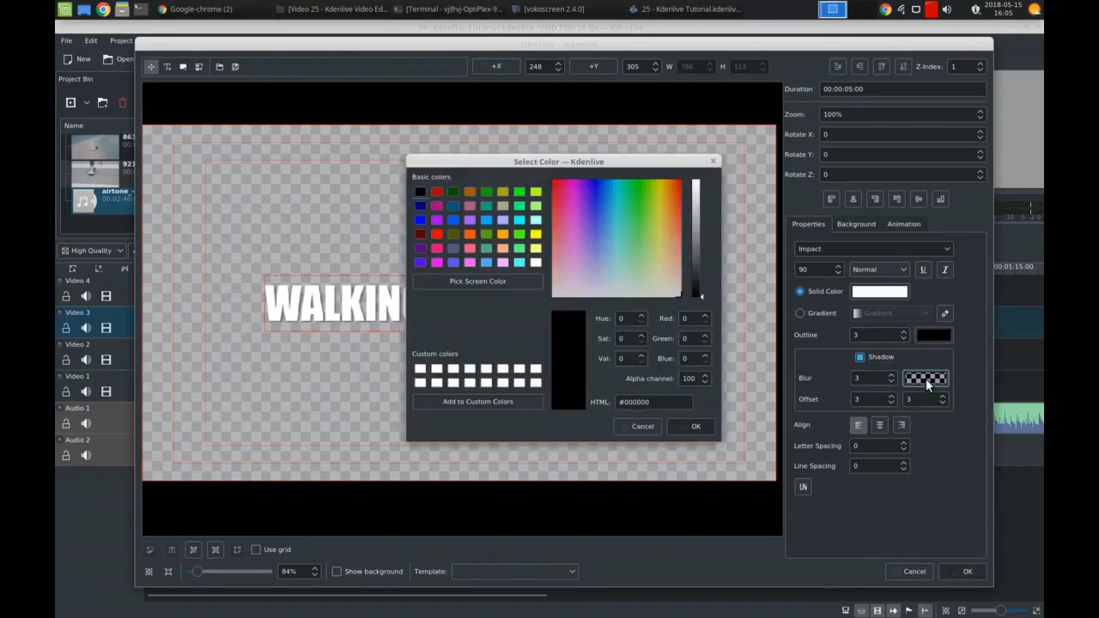
pyautogui.doubleClick(700, 378)
pyautogui.press('Return')
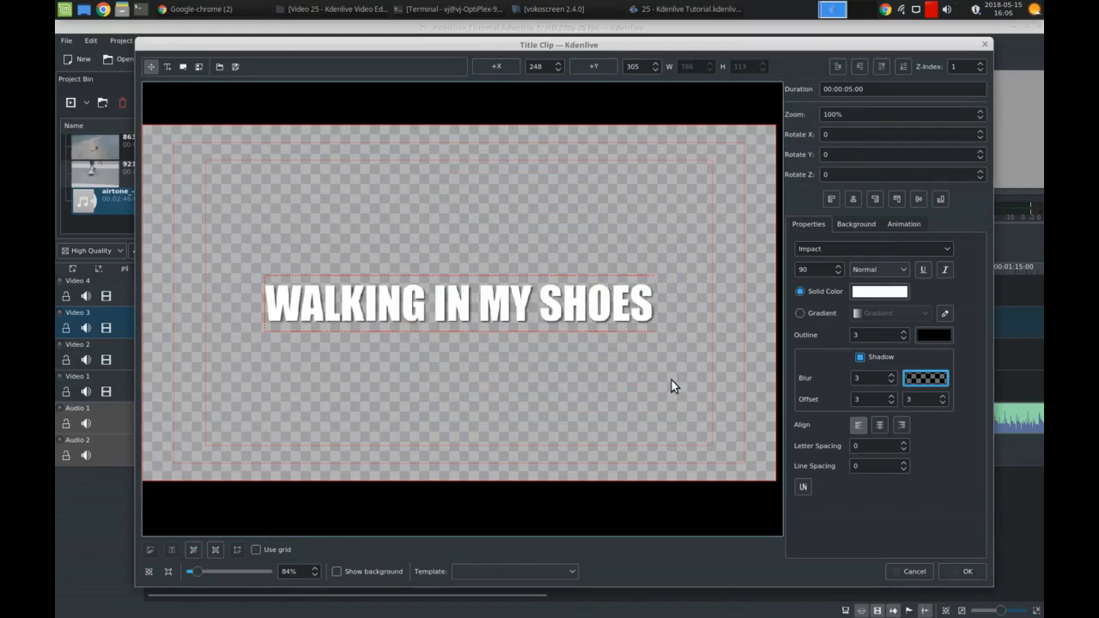
pyautogui.click(925, 378)
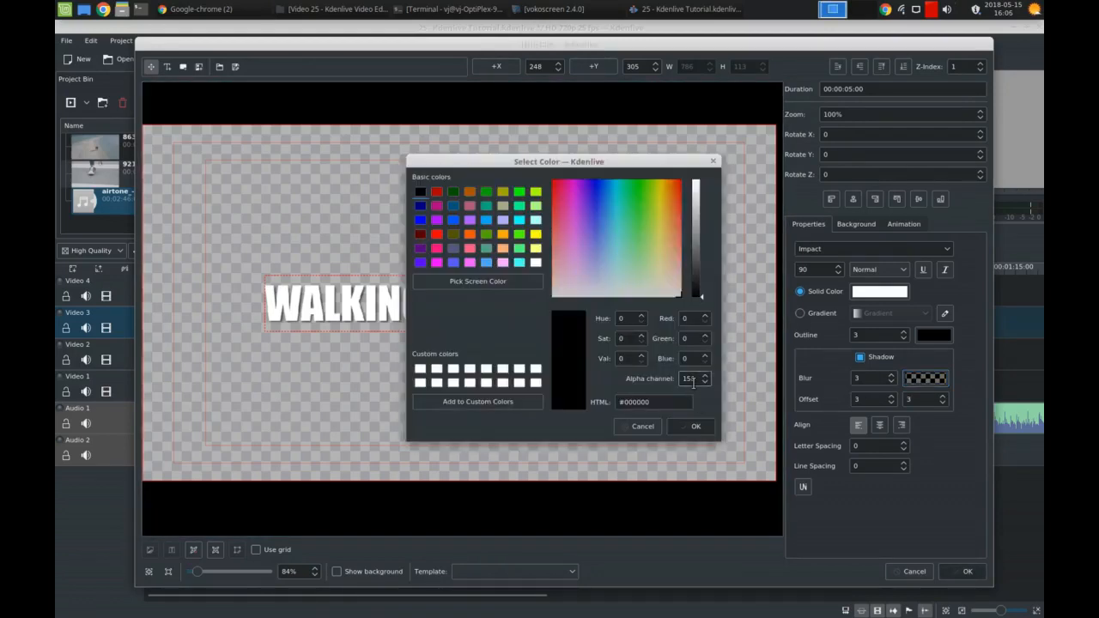
pyautogui.press('BackSpace')
pyautogui.press('BackSpace')
pyautogui.press('Return')
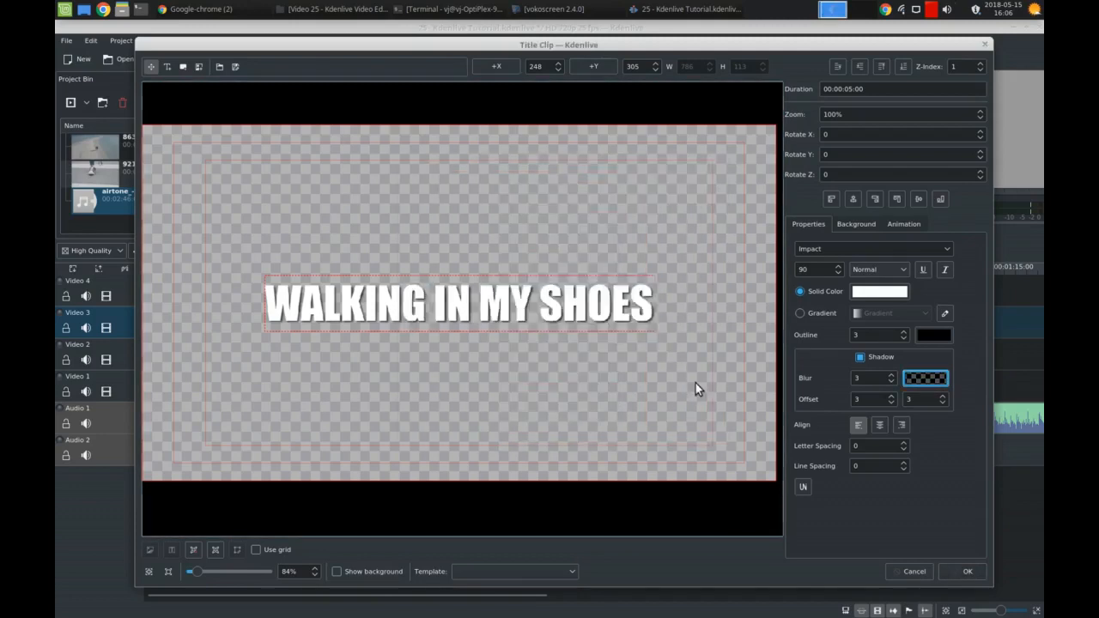
# Set the text shadow's blur to 5.
pyautogui.click(890, 376)
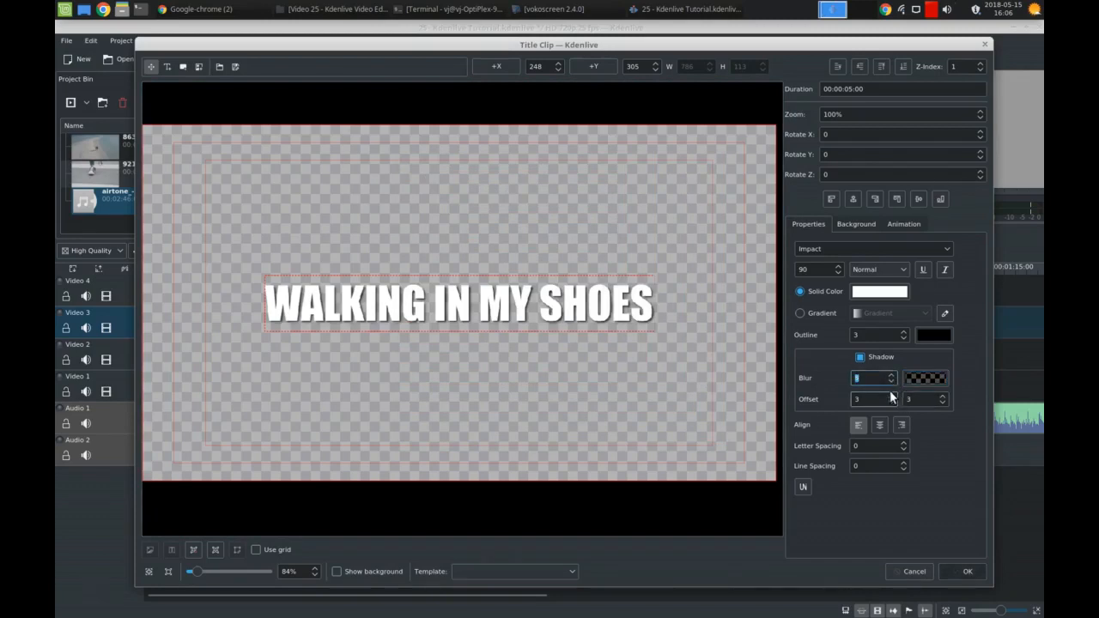
pyautogui.write('5')
pyautogui.press('Tab')
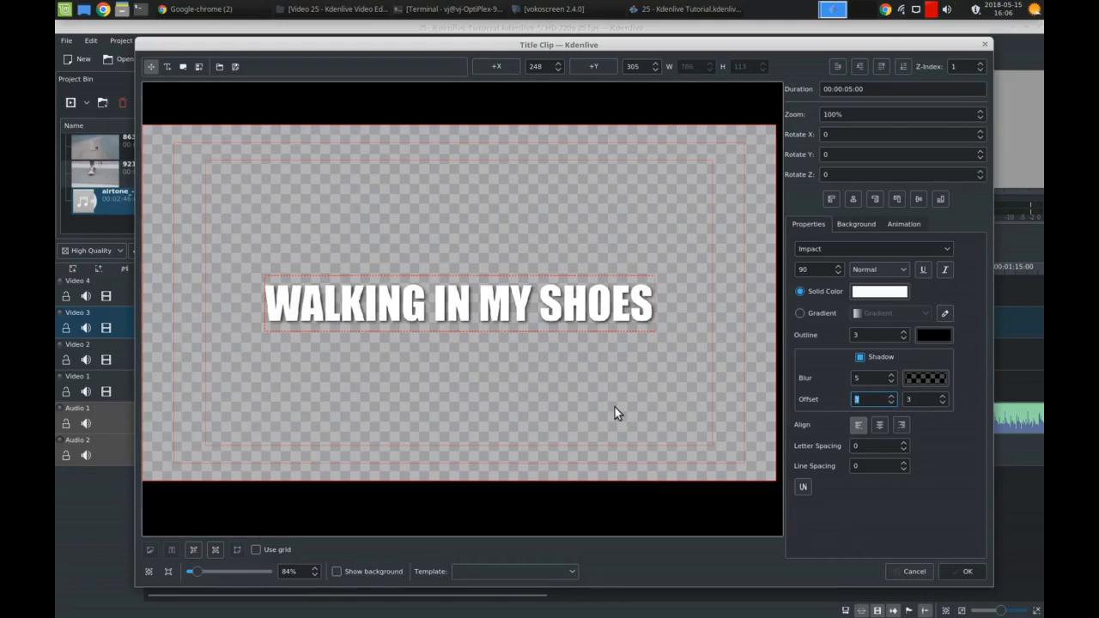
# Enclose WALKING IN MY SHOES in square brackets, with several spaces between each bracket and the words.
pyautogui.click(607, 309)
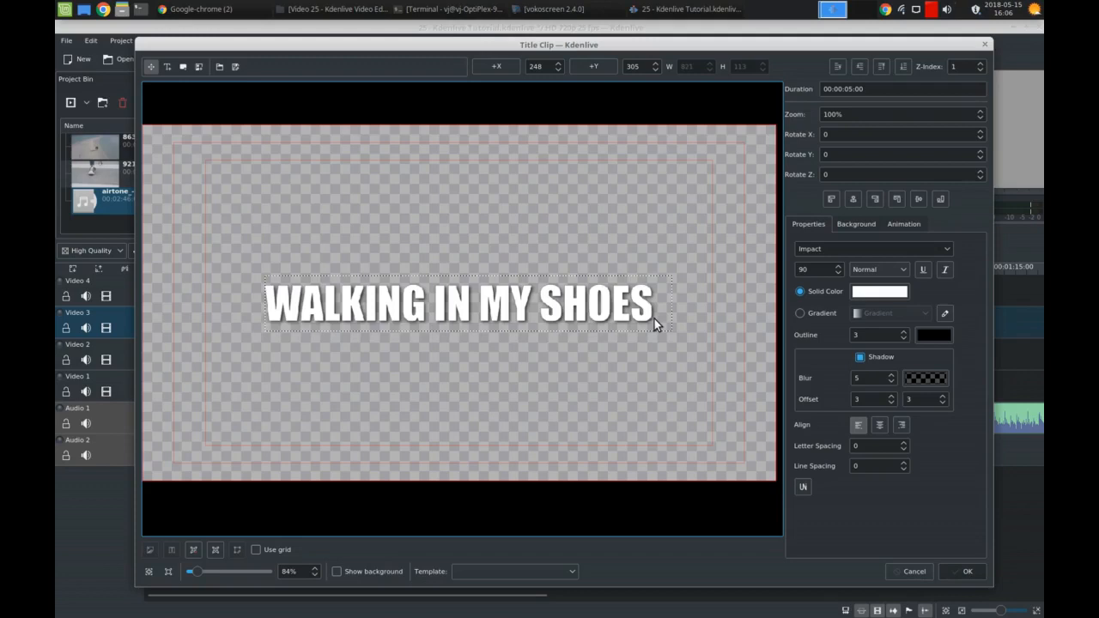
pyautogui.write(']')
pyautogui.click(270, 316)
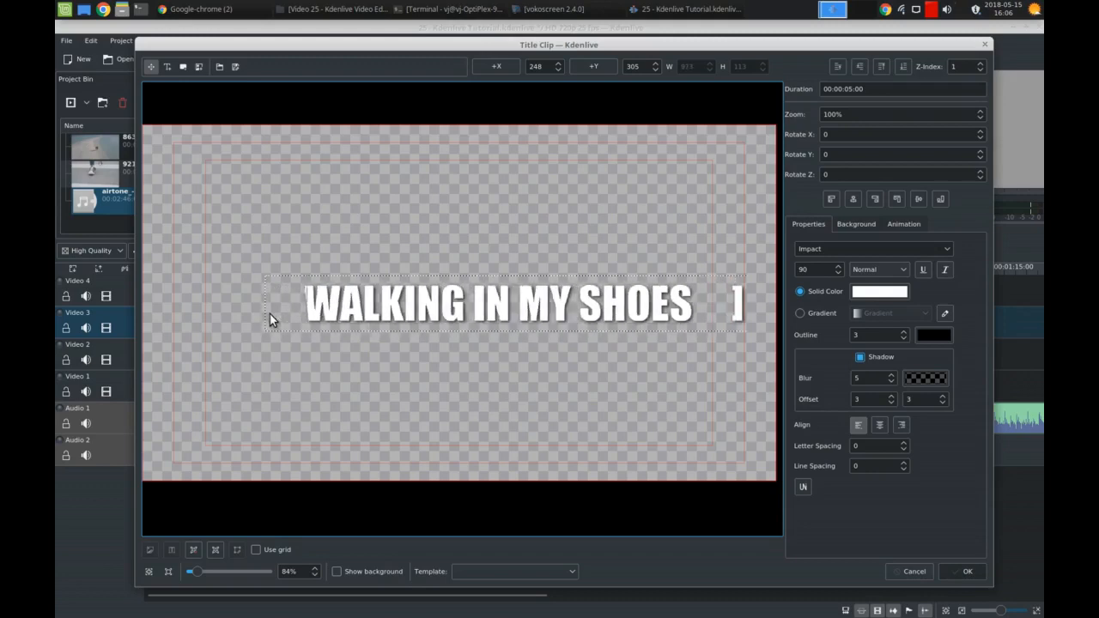
pyautogui.click(269, 314)
pyautogui.write('[')
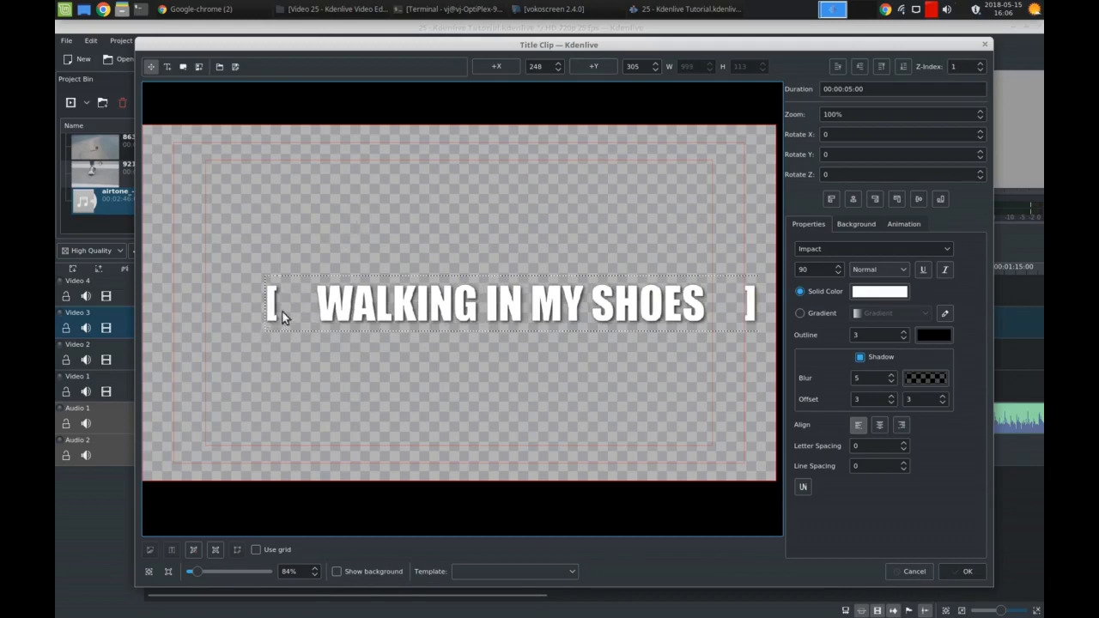
# Recentre the bracketed text horizontally and vertically in the frame, and accept the title clip.
pyautogui.click(540, 230)
pyautogui.click(512, 306)
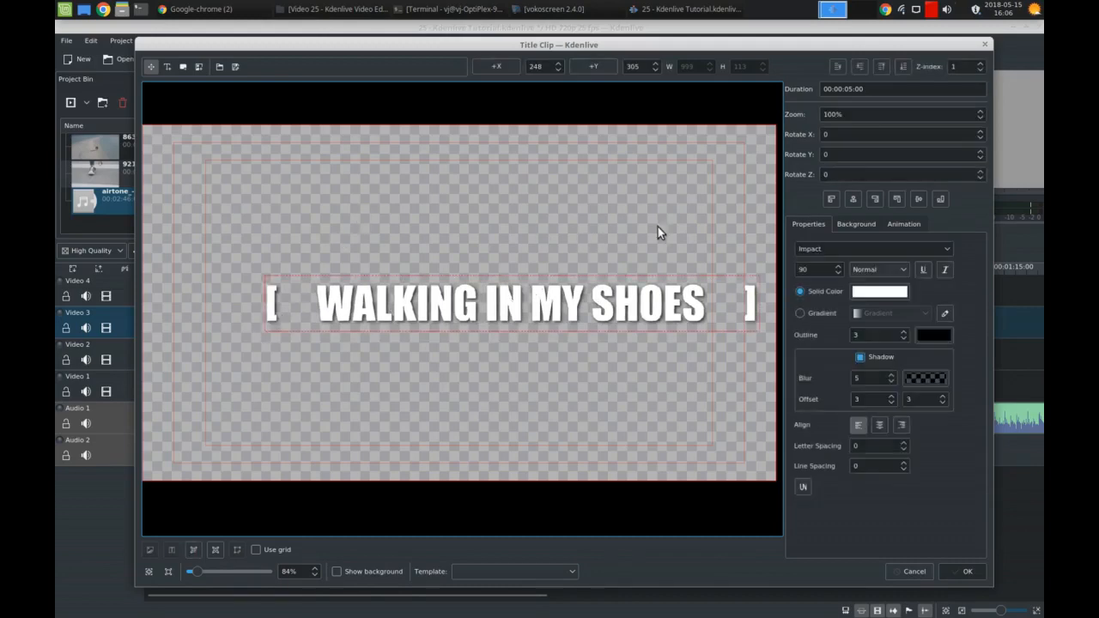
pyautogui.click(858, 201)
pyautogui.click(920, 198)
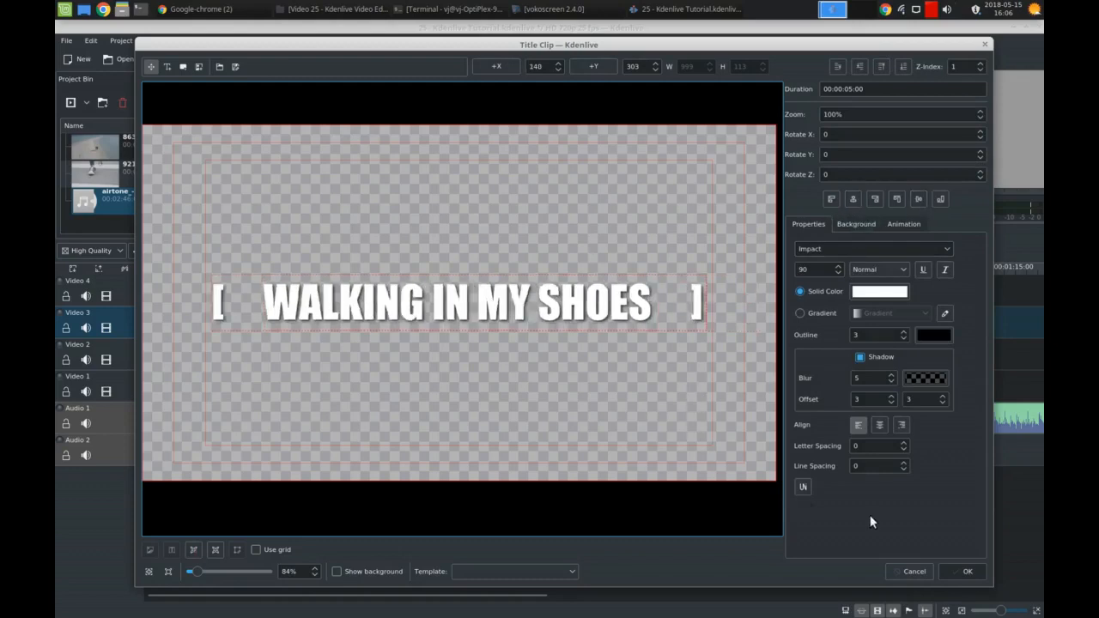
pyautogui.click(955, 568)
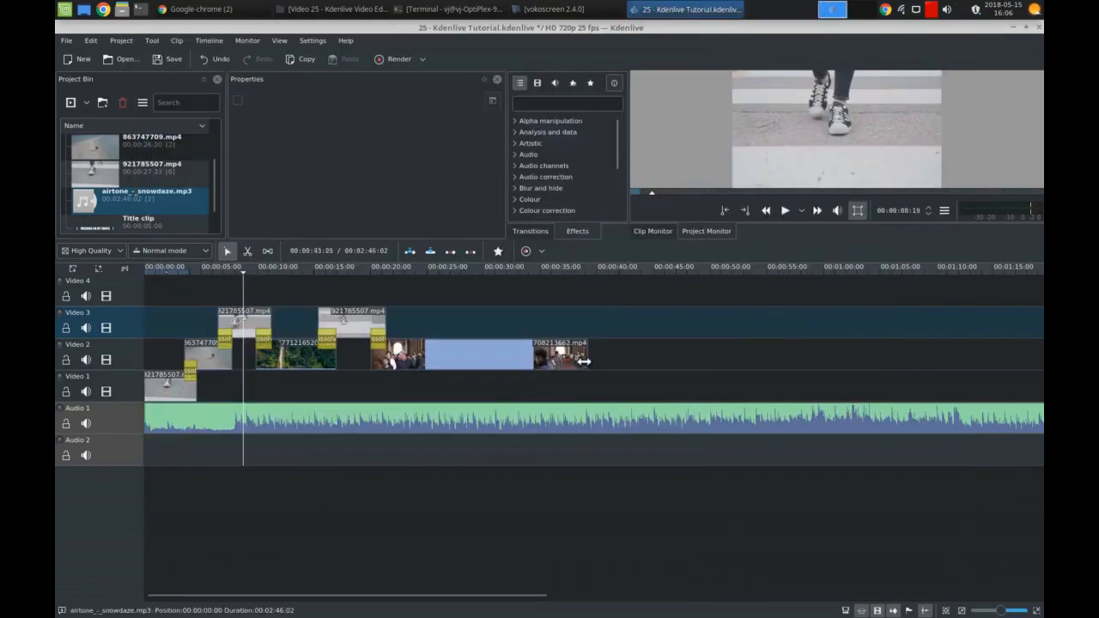
# Reopen the Title clip from the project bin for editing.
pyautogui.scroll(-1, 172, 203)
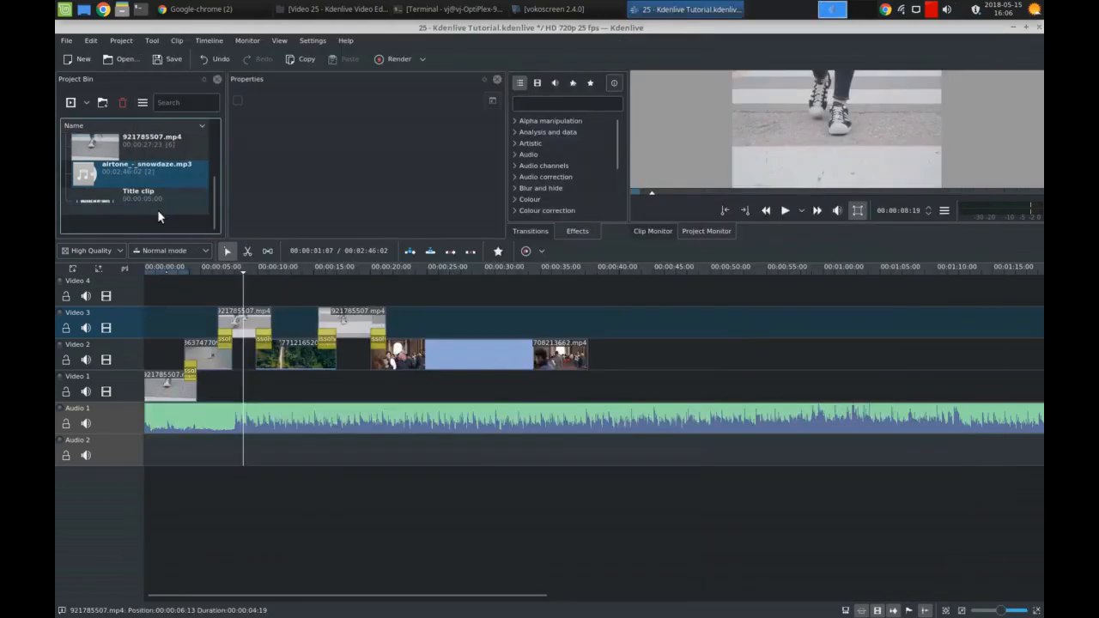
pyautogui.click(154, 204)
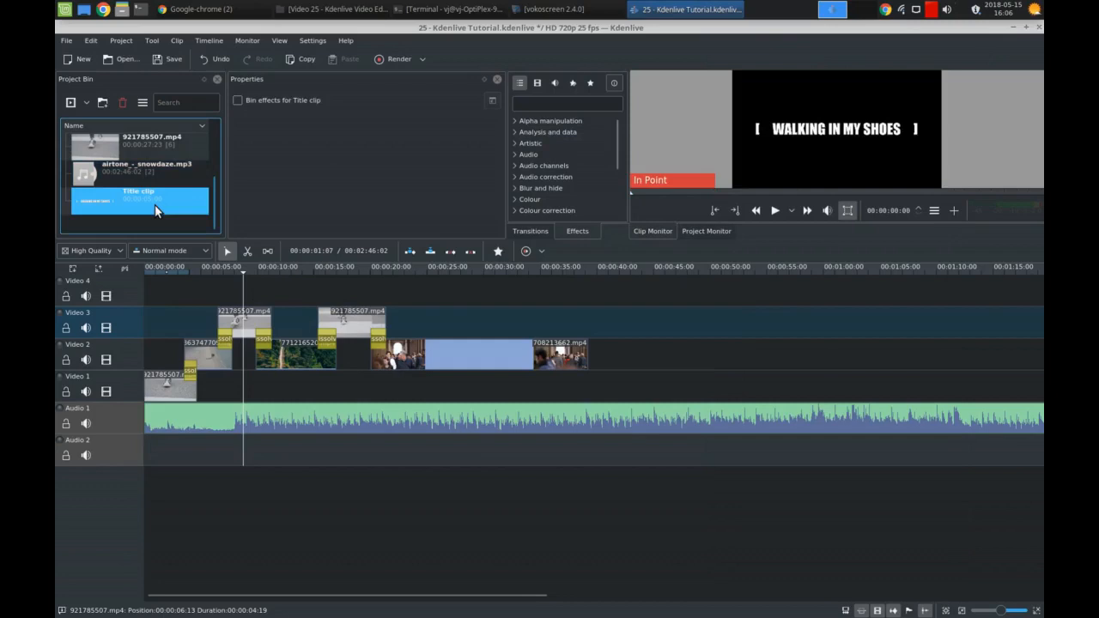
pyautogui.rightClick(154, 204)
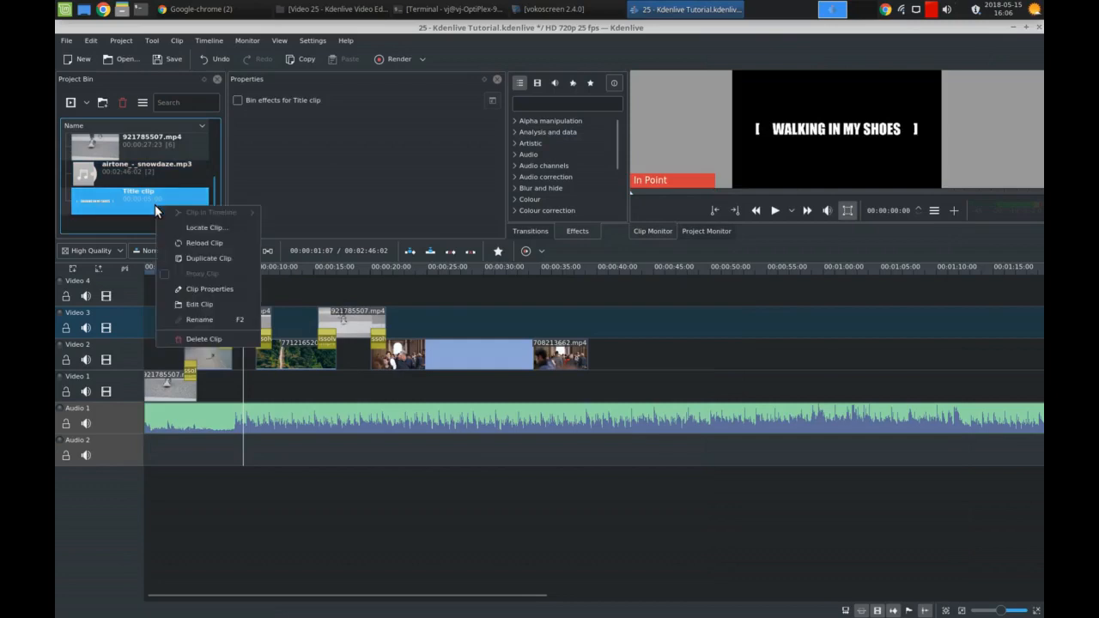
pyautogui.click(205, 305)
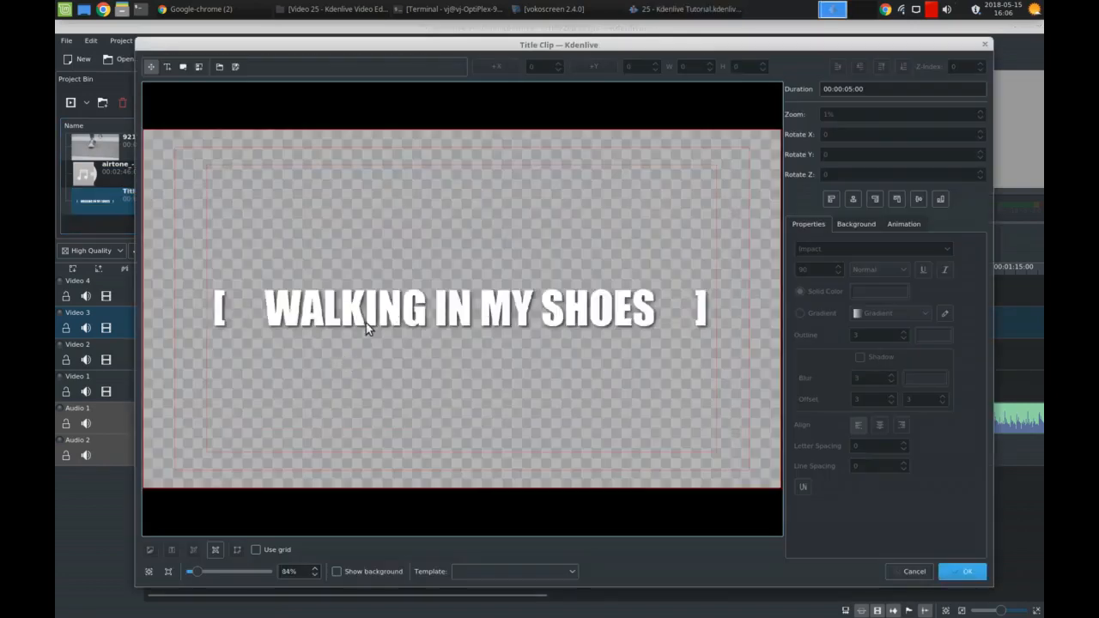
# Close the title editor and rename the Title clip in the project bin as Main Title.
pyautogui.click(961, 571)
pyautogui.rightClick(146, 196)
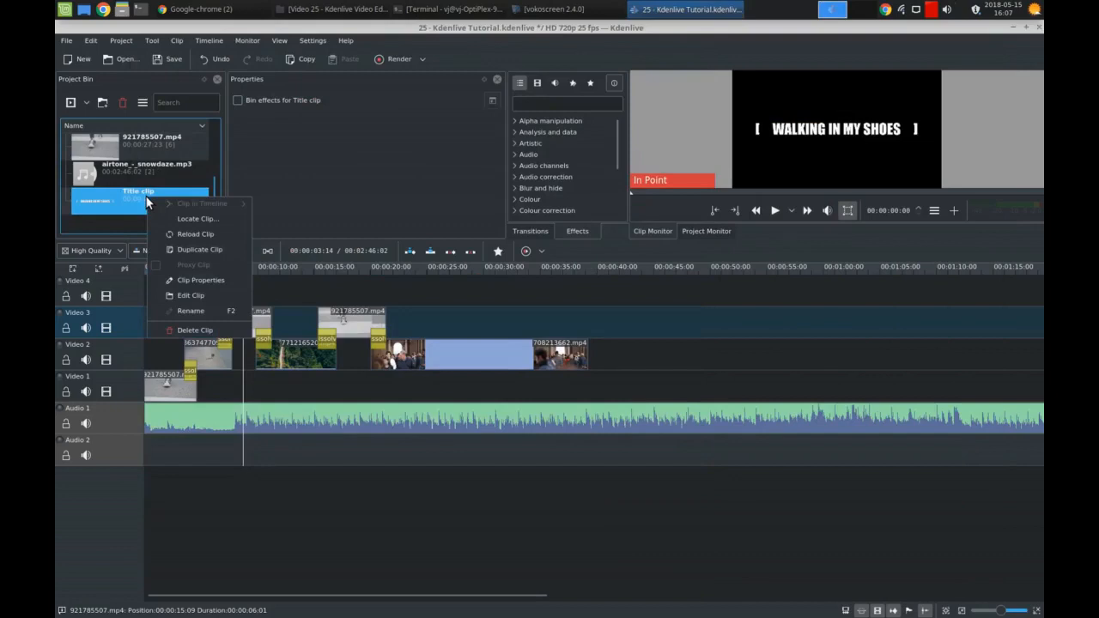
pyautogui.click(191, 311)
pyautogui.write('Main Title')
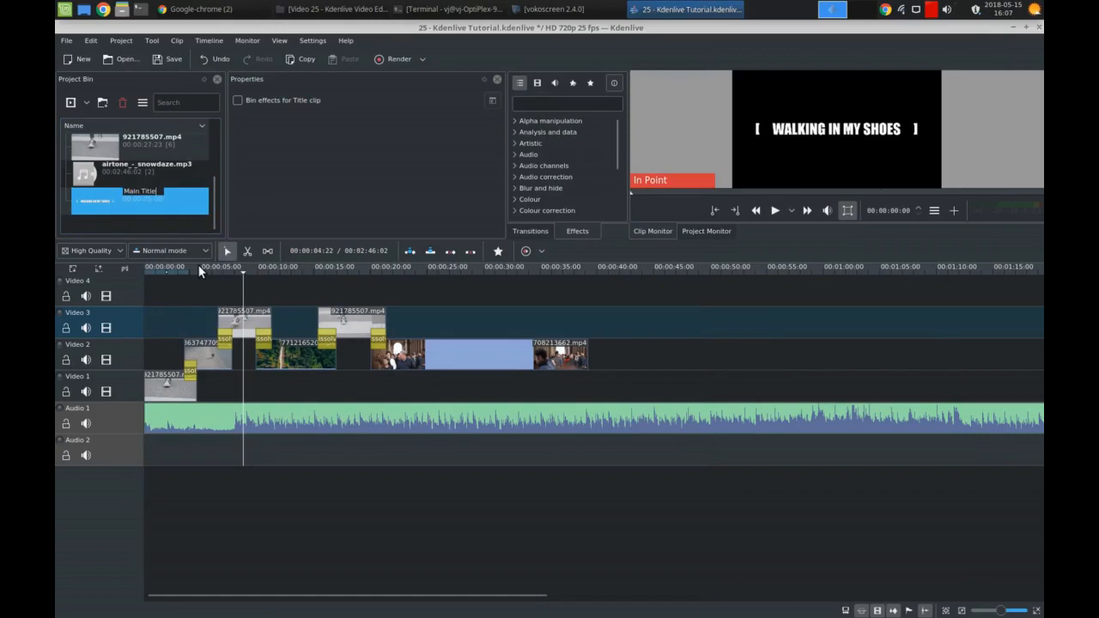
pyautogui.press('Return')
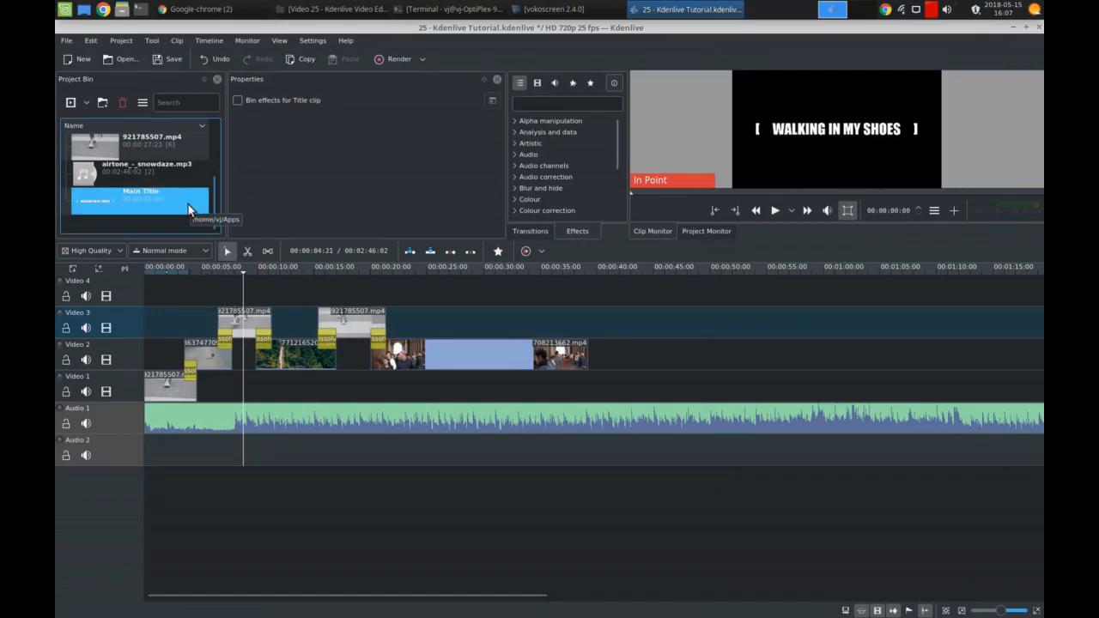
# Place Main Title at the start of Video 2, trimmed to 00:00:03:14 so it ends where the next clip begins.
pyautogui.moveTo(141, 198); pyautogui.dragTo(148, 324)
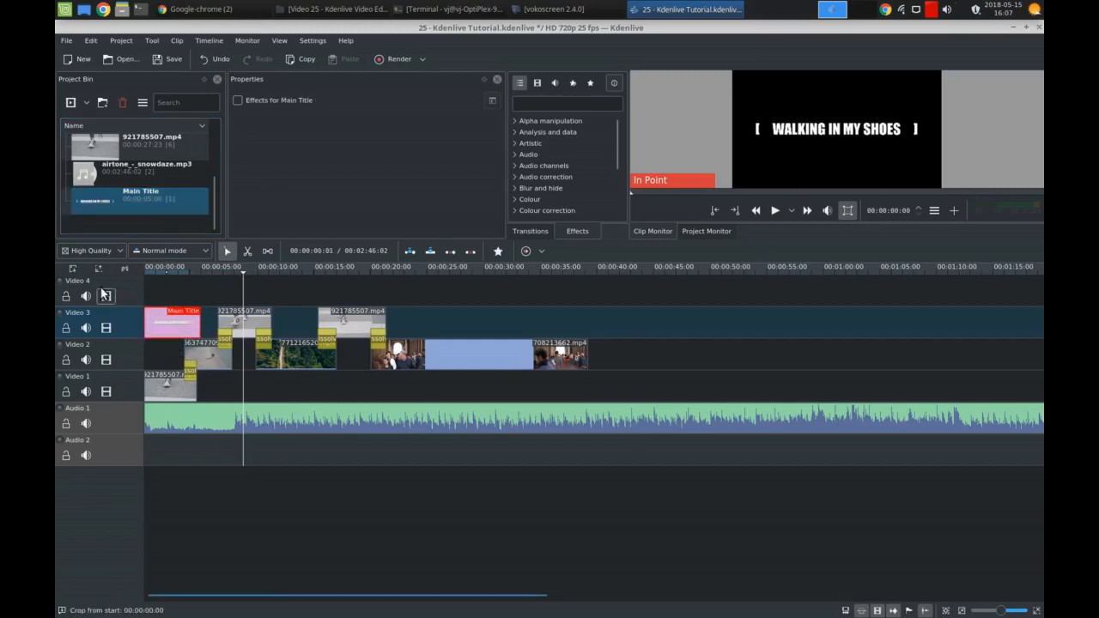
pyautogui.click(161, 289)
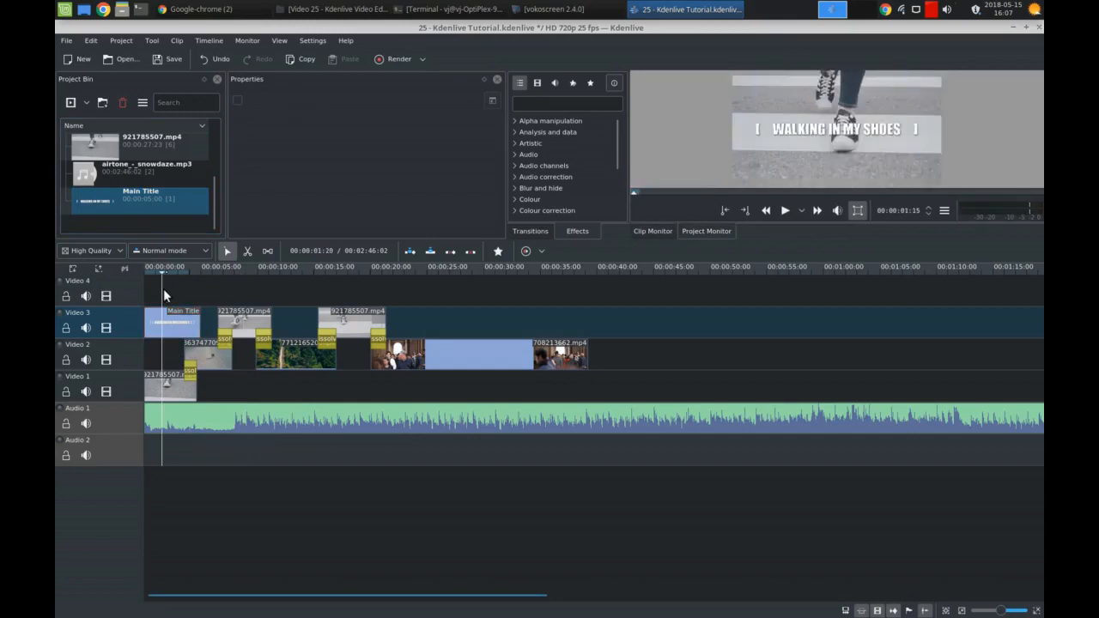
pyautogui.moveTo(197, 327); pyautogui.dragTo(173, 345)
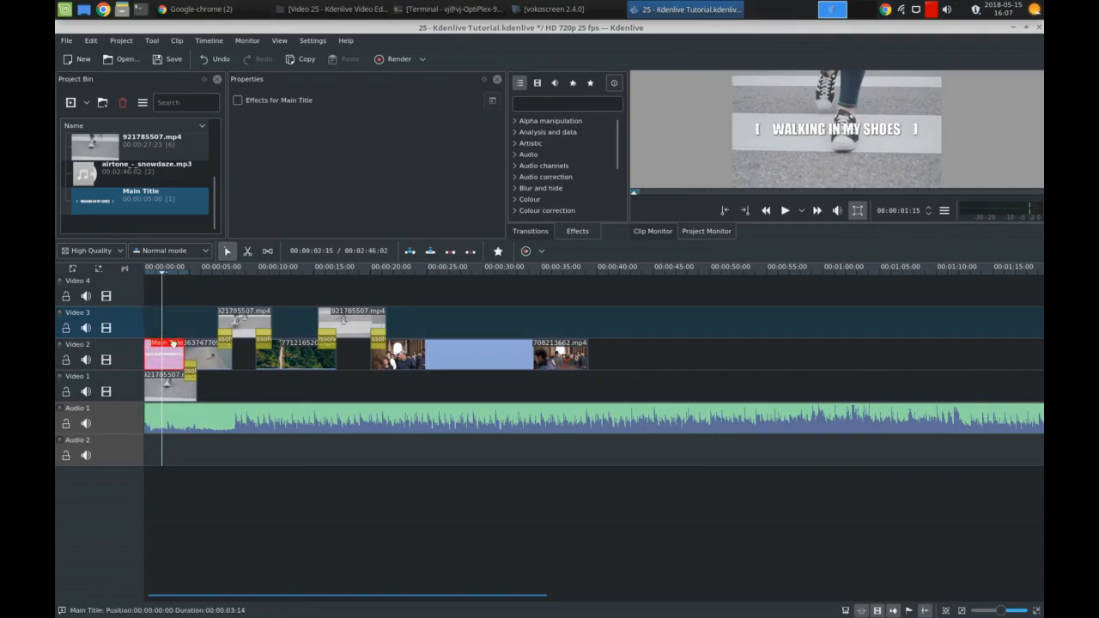
# Add Dissolves at the beginning and end of Main Title on Video 2, and play the opening back.
pyautogui.scroll(2, 158, 365)
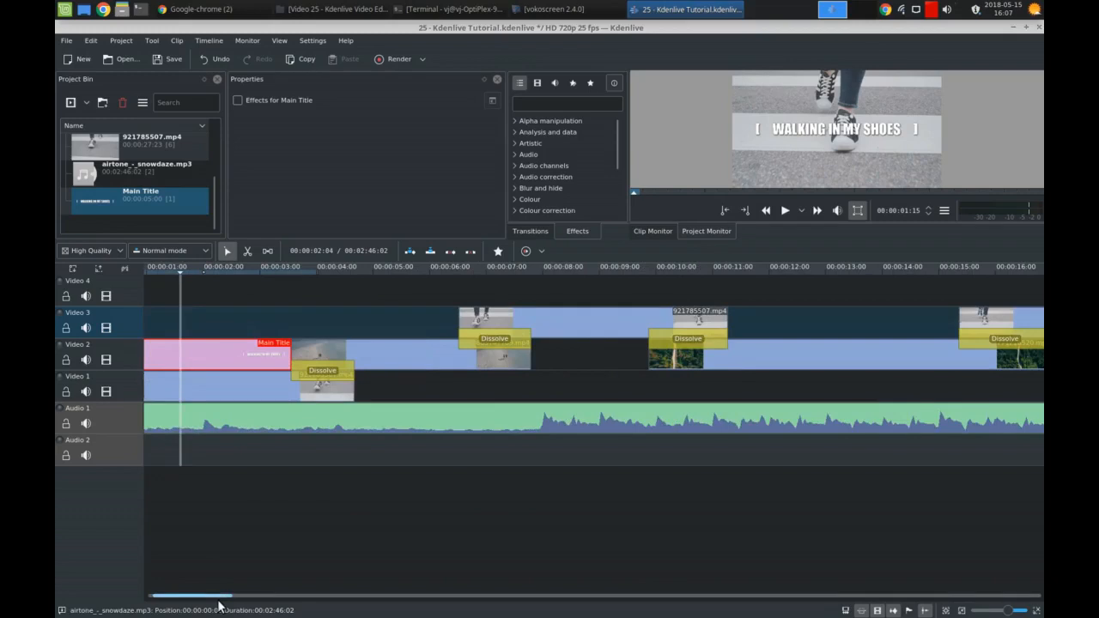
pyautogui.moveTo(220, 600); pyautogui.dragTo(195, 603)
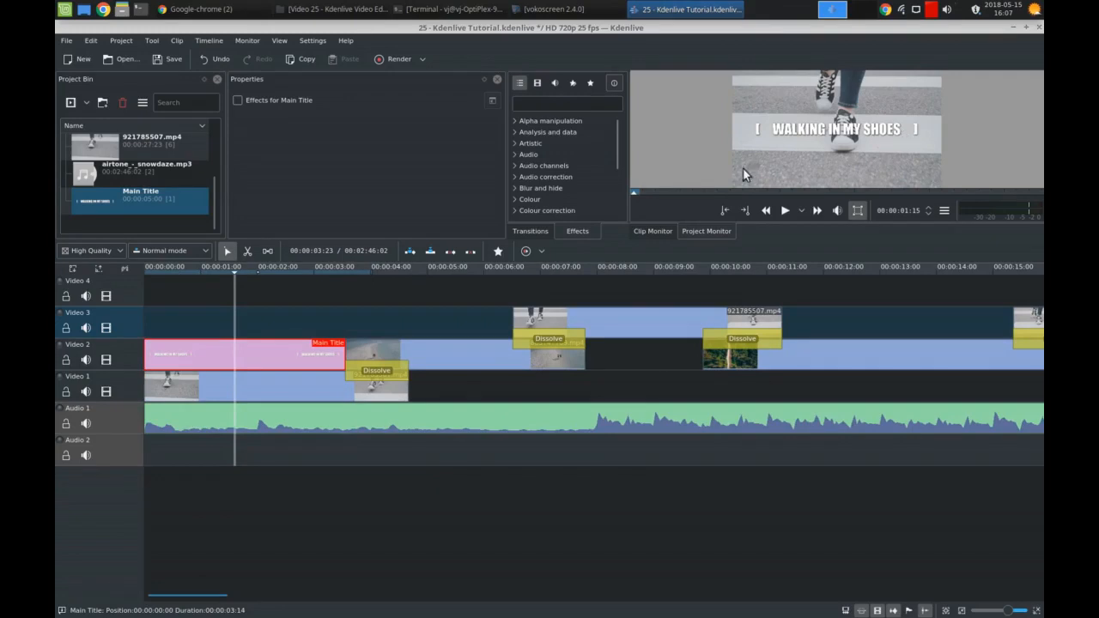
pyautogui.click(167, 390)
pyautogui.click(151, 365)
pyautogui.click(151, 368)
pyautogui.click(341, 369)
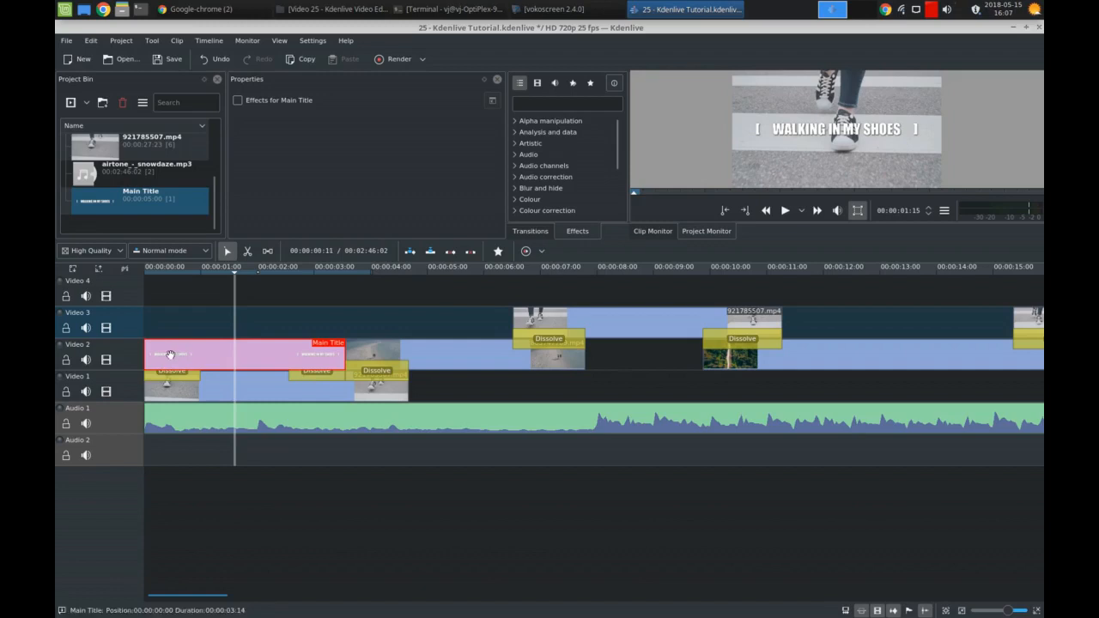
pyautogui.moveTo(163, 276); pyautogui.dragTo(130, 281)
pyautogui.press('space')
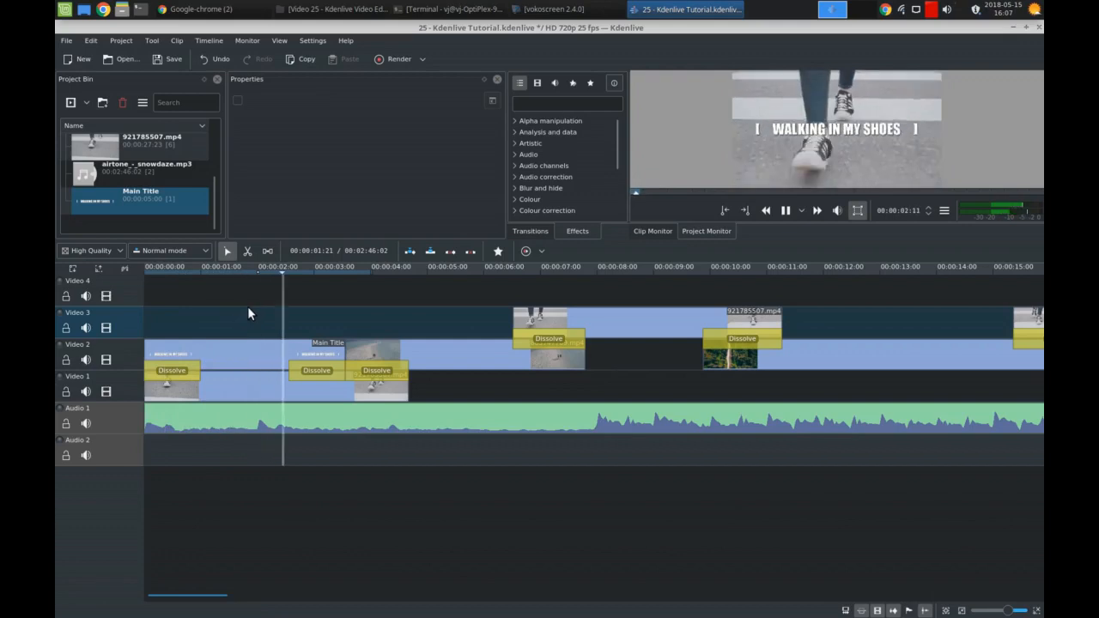
pyautogui.press('space')
# Start Main Title at 00:00:00:08, retime its Dissolves so the first ends about 00:00:01:20 and the second lasts 00:00:00:14, and replay the opening.
pyautogui.moveTo(147, 350); pyautogui.dragTo(246, 377)
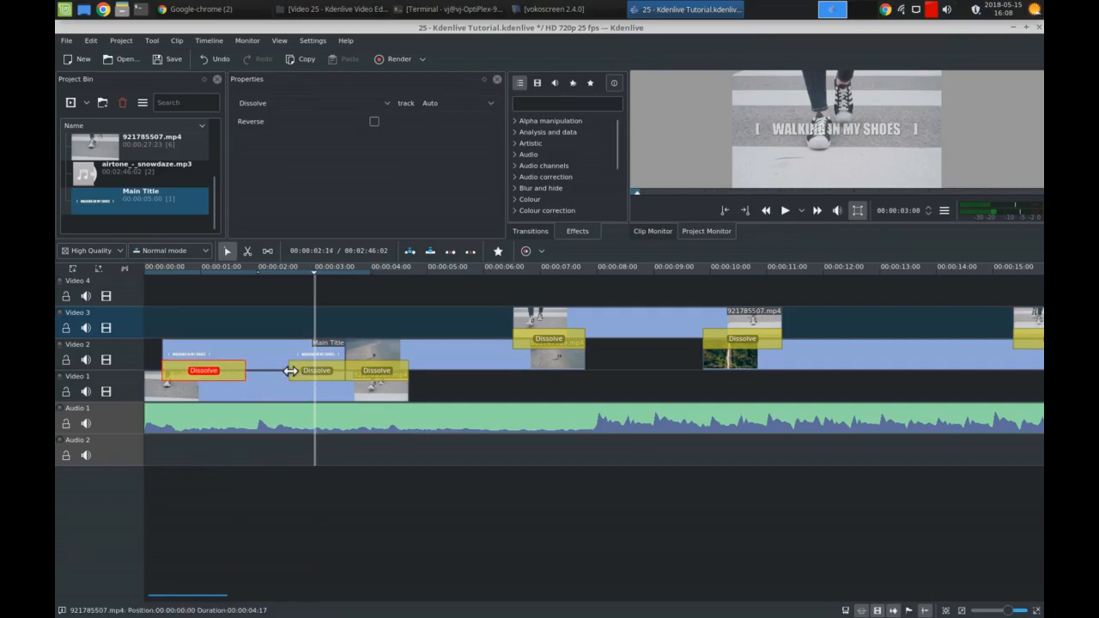
pyautogui.moveTo(291, 371); pyautogui.dragTo(313, 371)
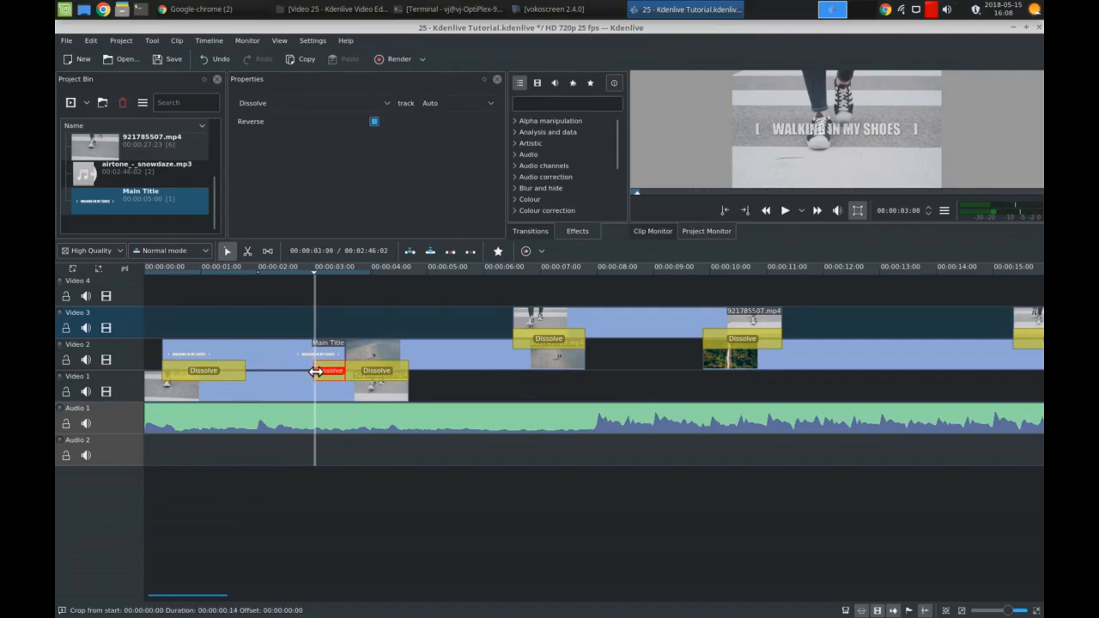
pyautogui.click(159, 297)
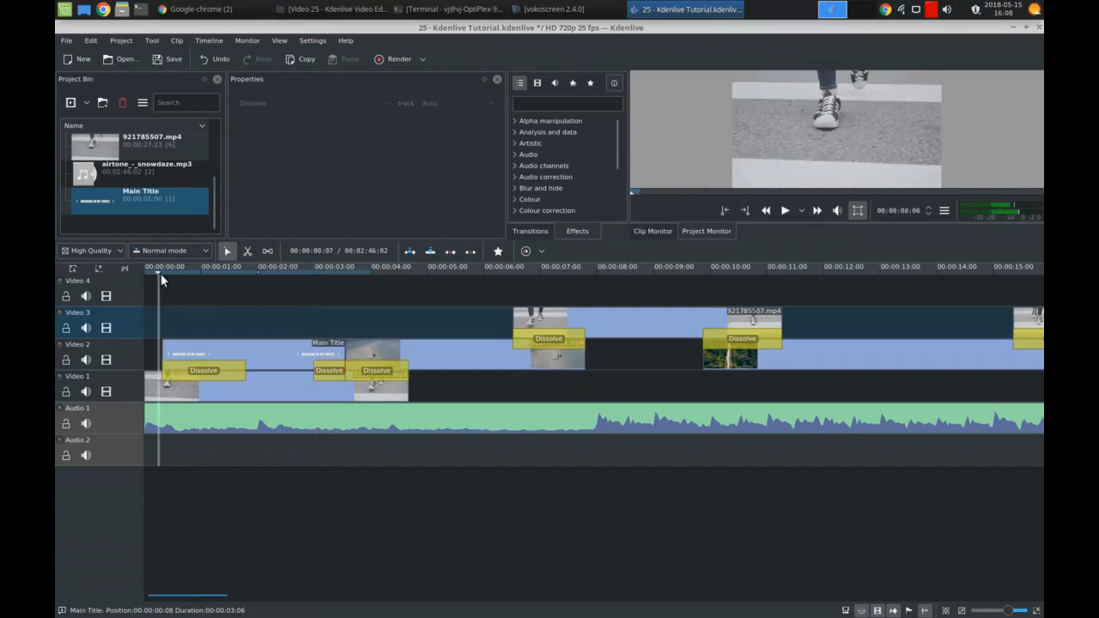
pyautogui.click(151, 274)
pyautogui.press('space')
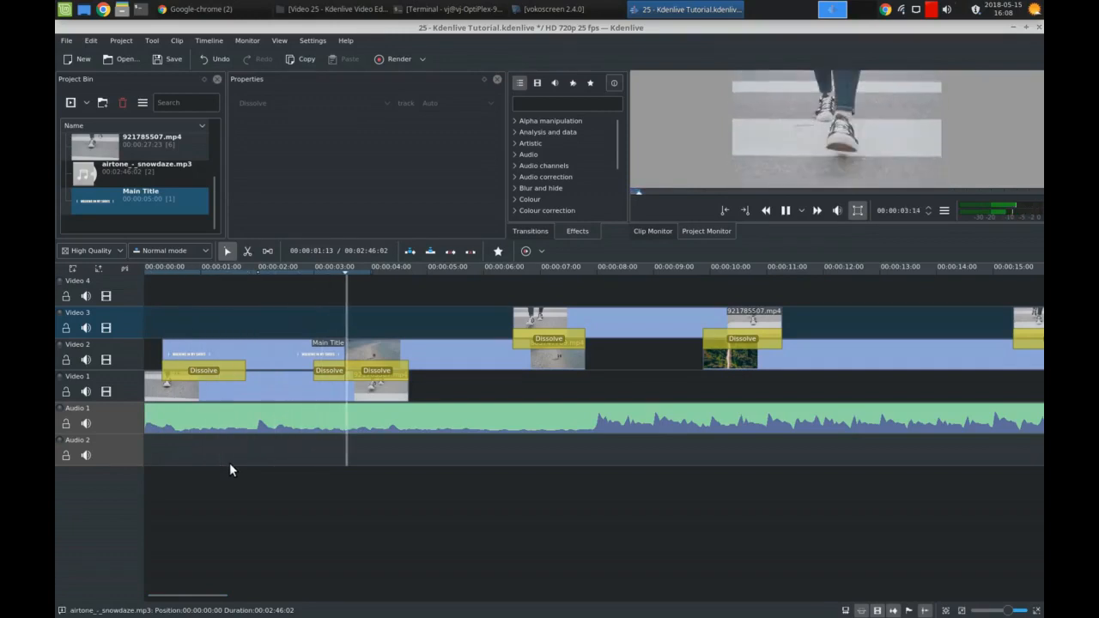
pyautogui.press('space')
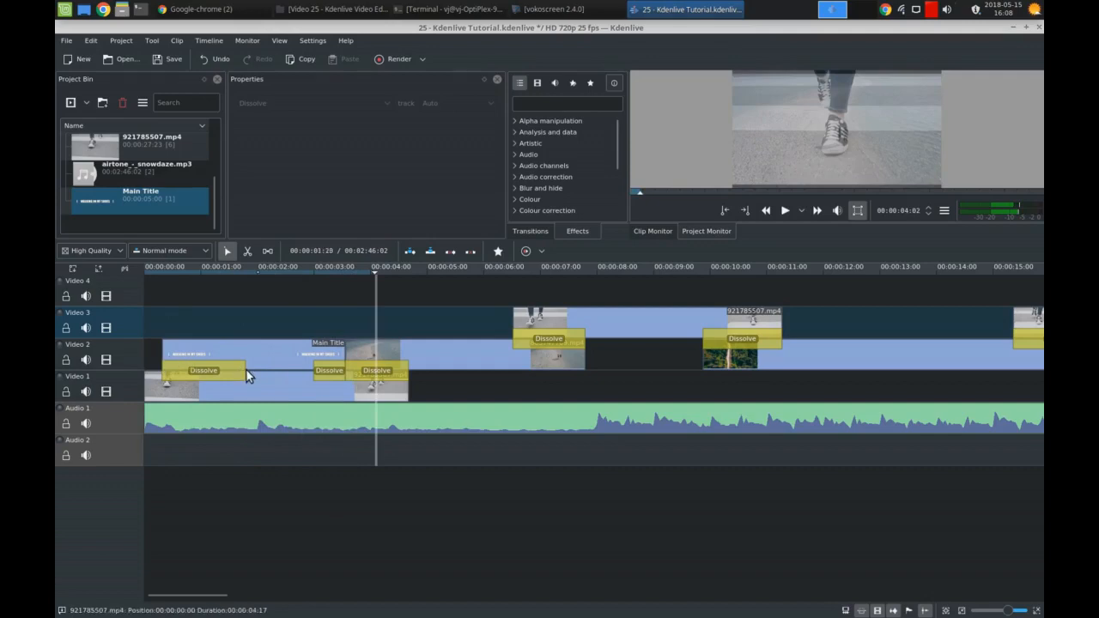
# Extend the title's first Dissolve to end at about 00:00:02:01 and replay the opening from the start.
pyautogui.moveTo(245, 372); pyautogui.dragTo(260, 372)
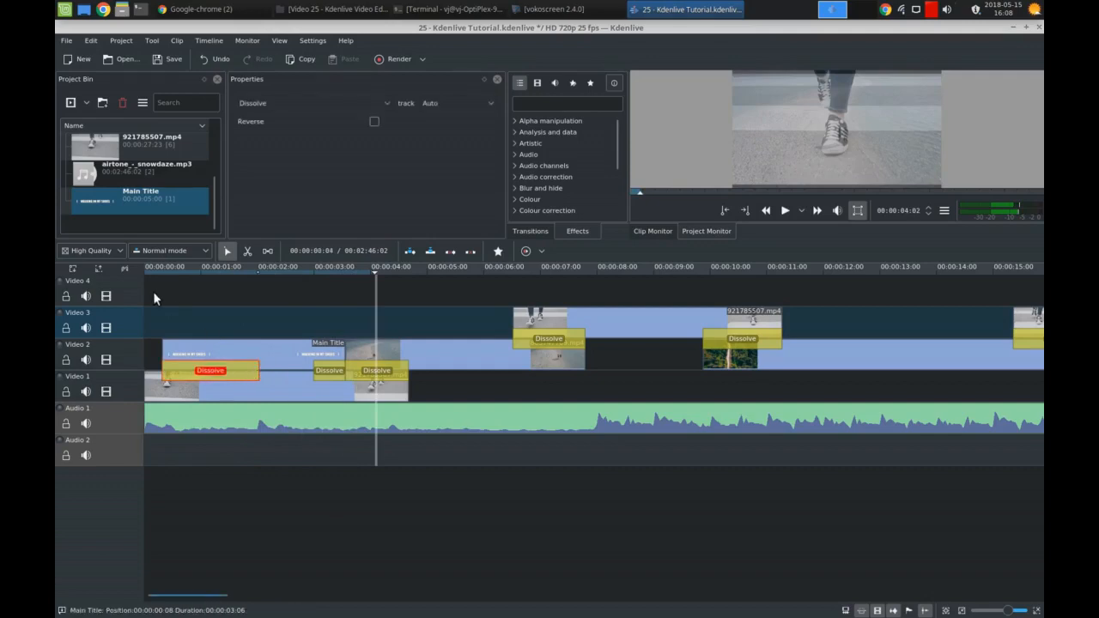
pyautogui.click(153, 292)
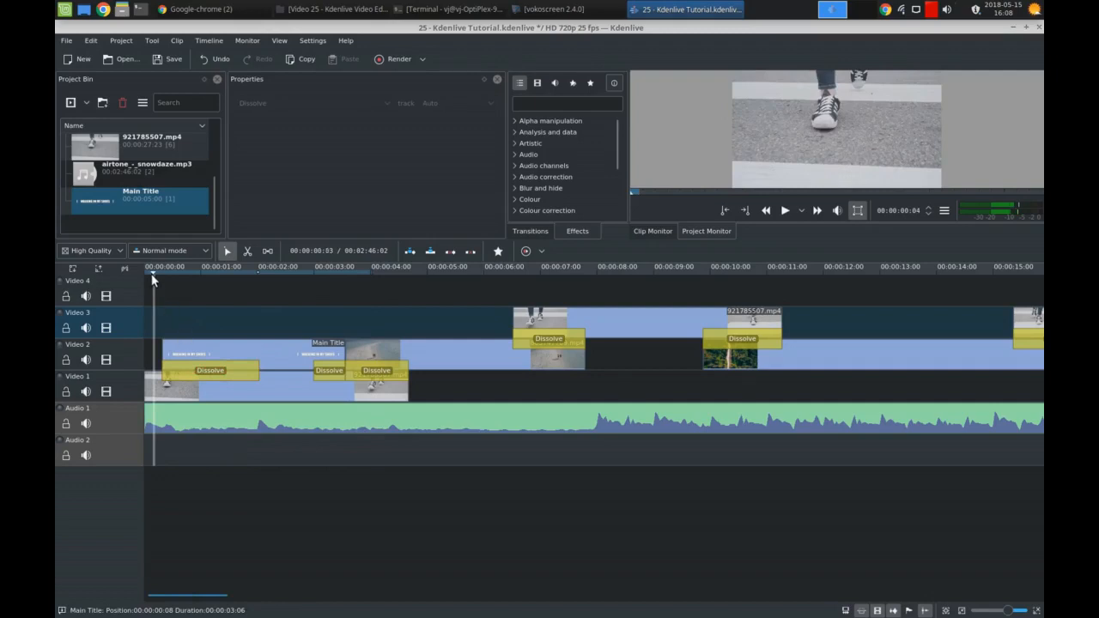
pyautogui.moveTo(151, 272); pyautogui.dragTo(123, 281)
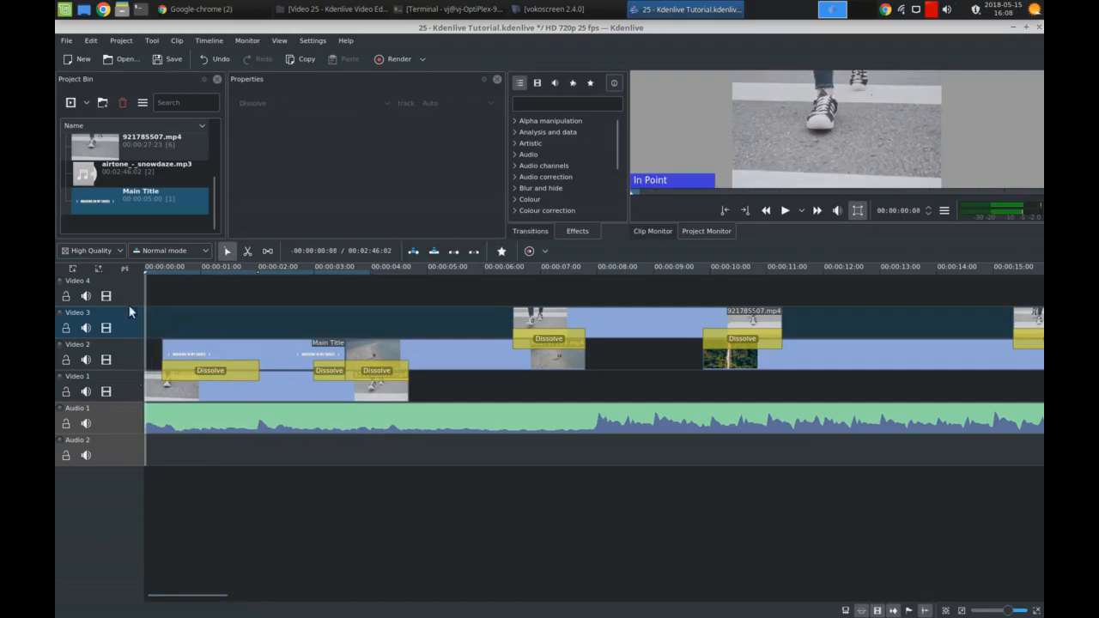
pyautogui.press('space')
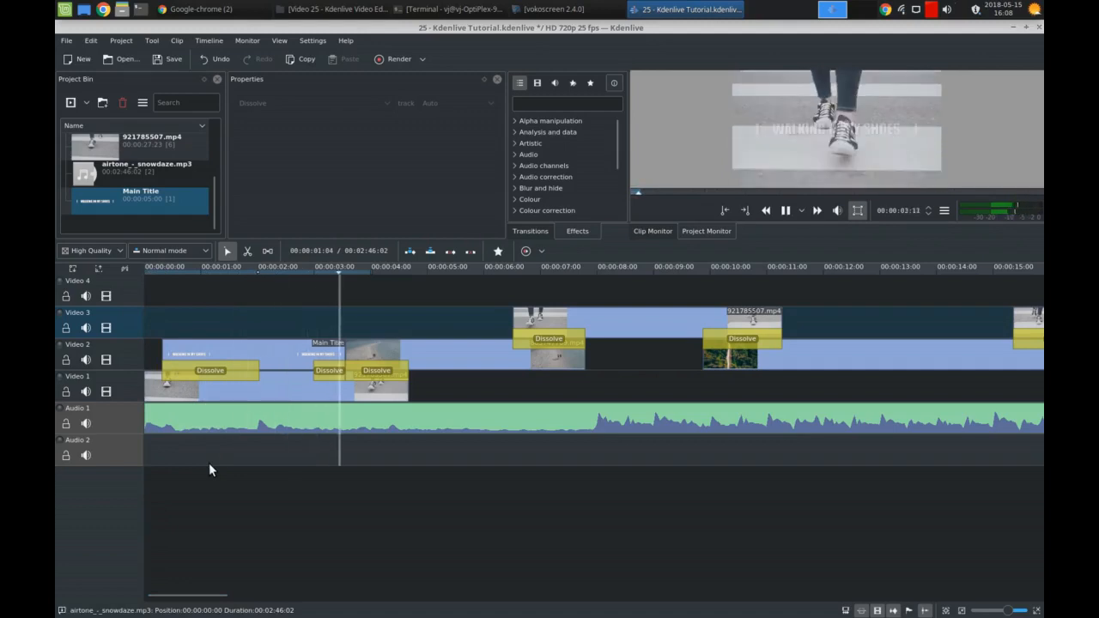
pyautogui.press('space')
# Review the remaining footage on the timeline, especially the last video clip and where it ends relative to the music.
pyautogui.scroll(-1, 411, 407)
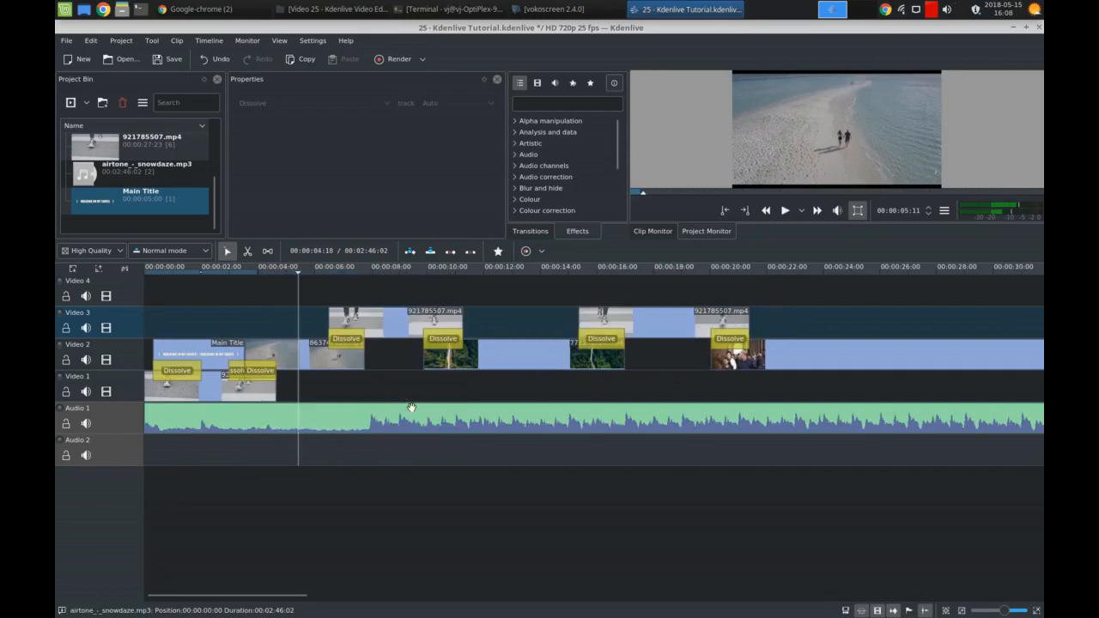
pyautogui.click(592, 399)
pyautogui.scroll(-1, 592, 399)
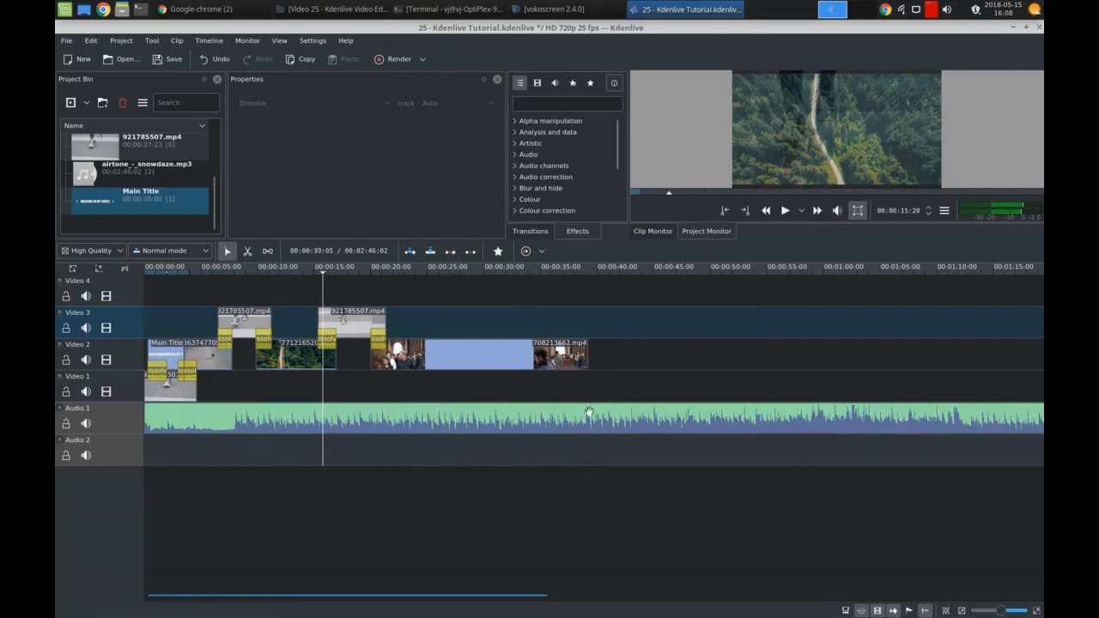
pyautogui.click(542, 395)
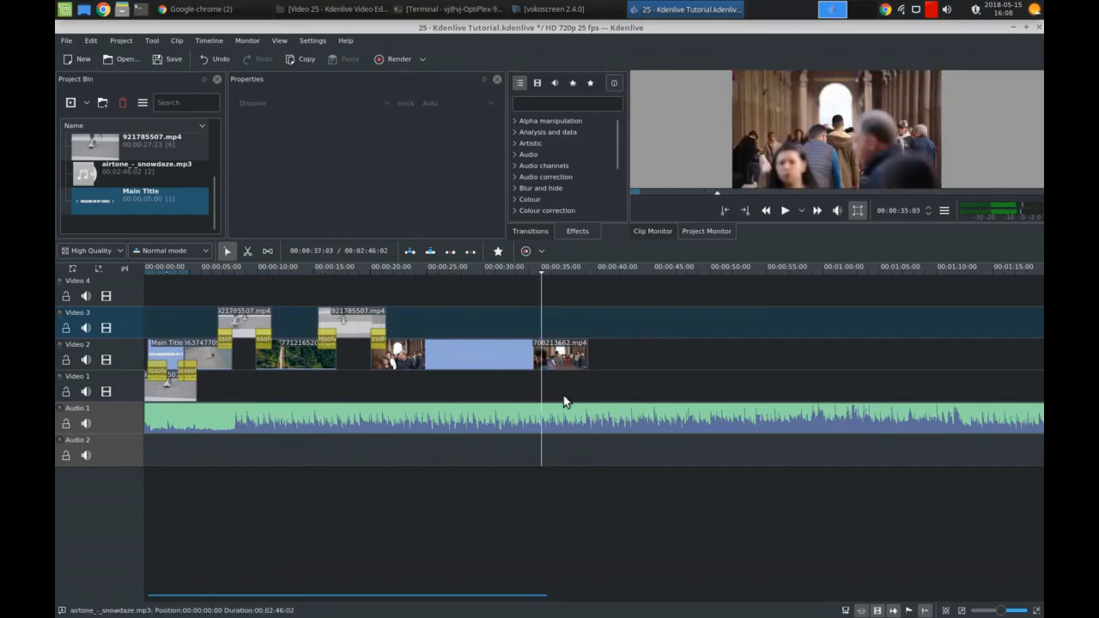
pyautogui.click(529, 393)
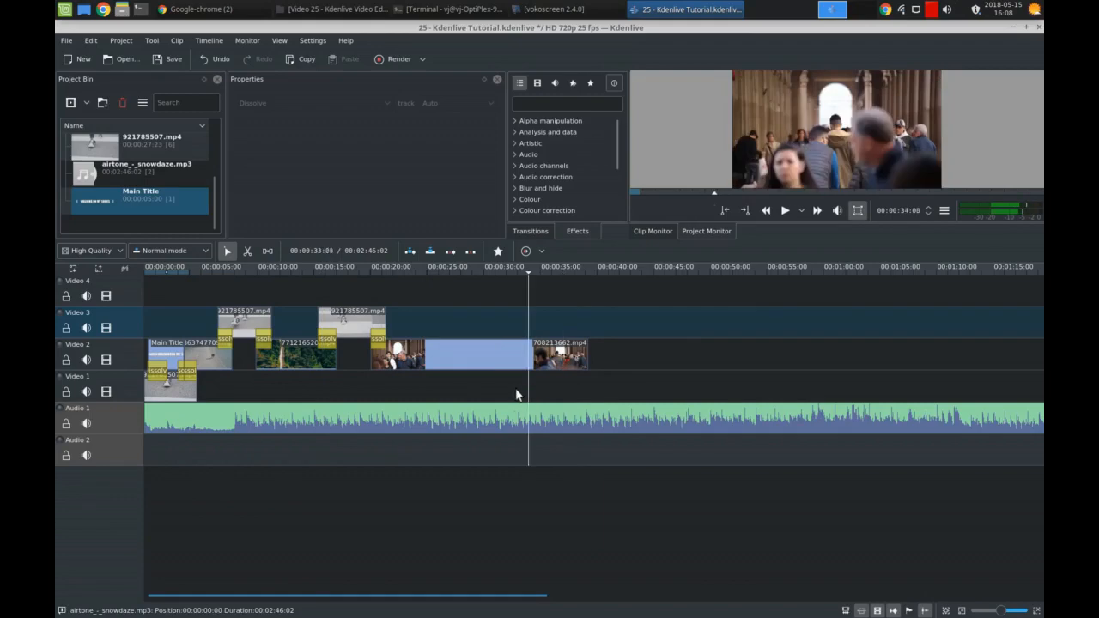
pyautogui.click(490, 395)
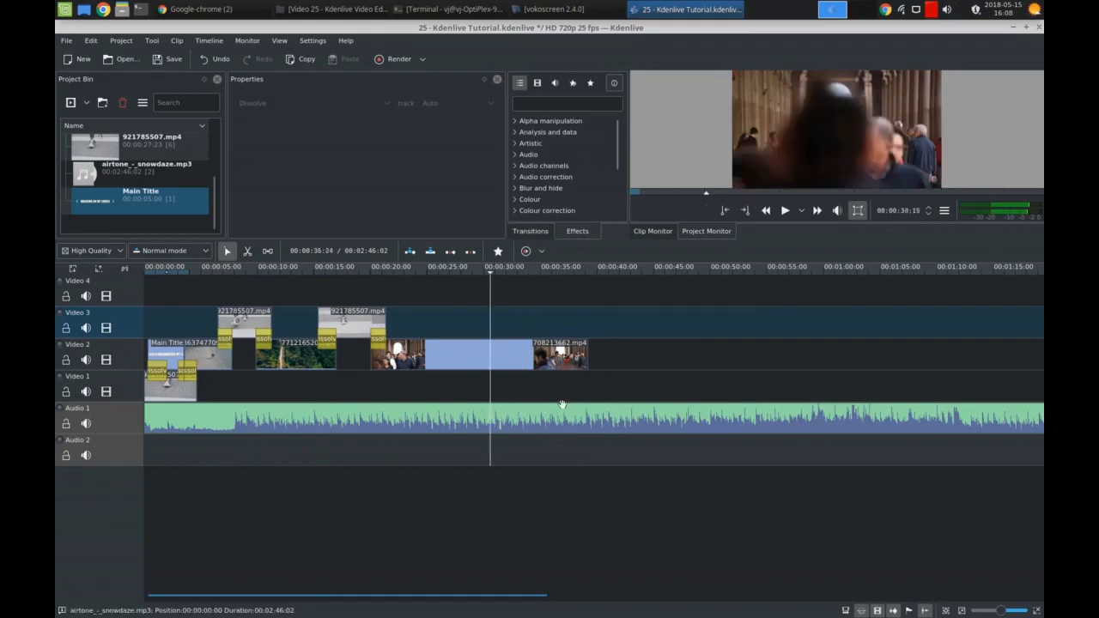
pyautogui.press('x')
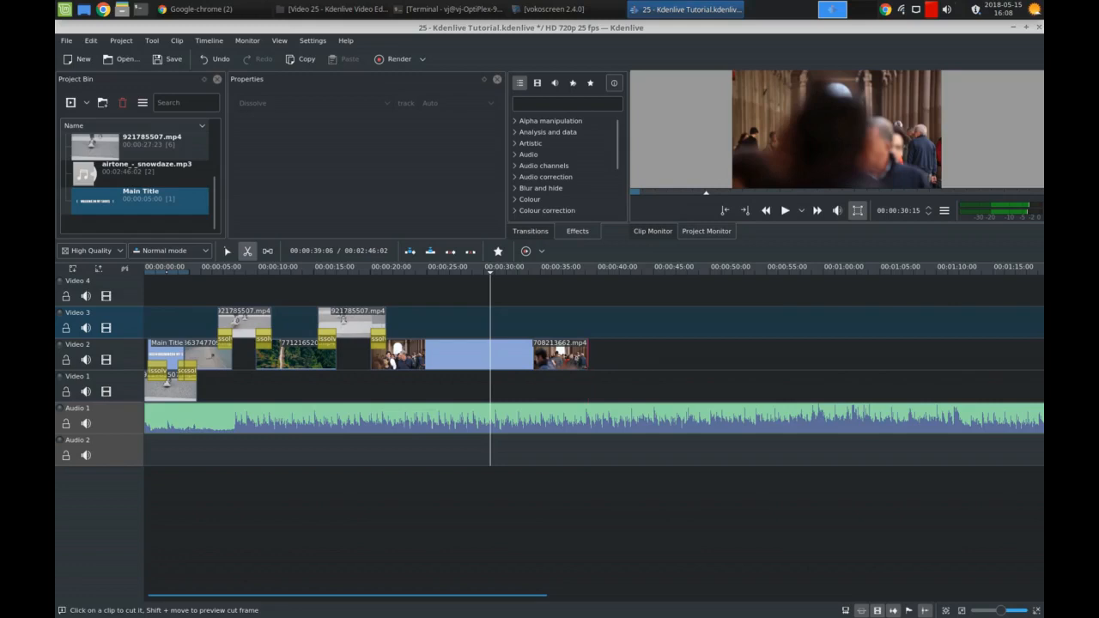
pyautogui.press('s')
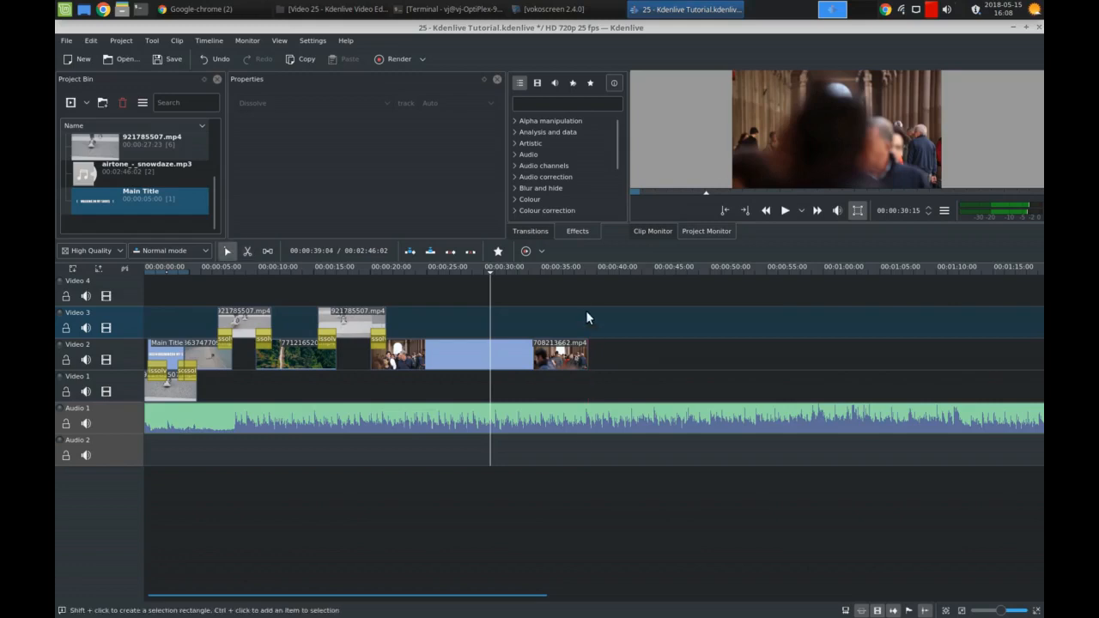
# Cut the music on Audio 1 where the last video clip ends and delete the excess part.
pyautogui.click(588, 317)
pyautogui.click(591, 272)
pyautogui.moveTo(591, 272); pyautogui.dragTo(587, 273)
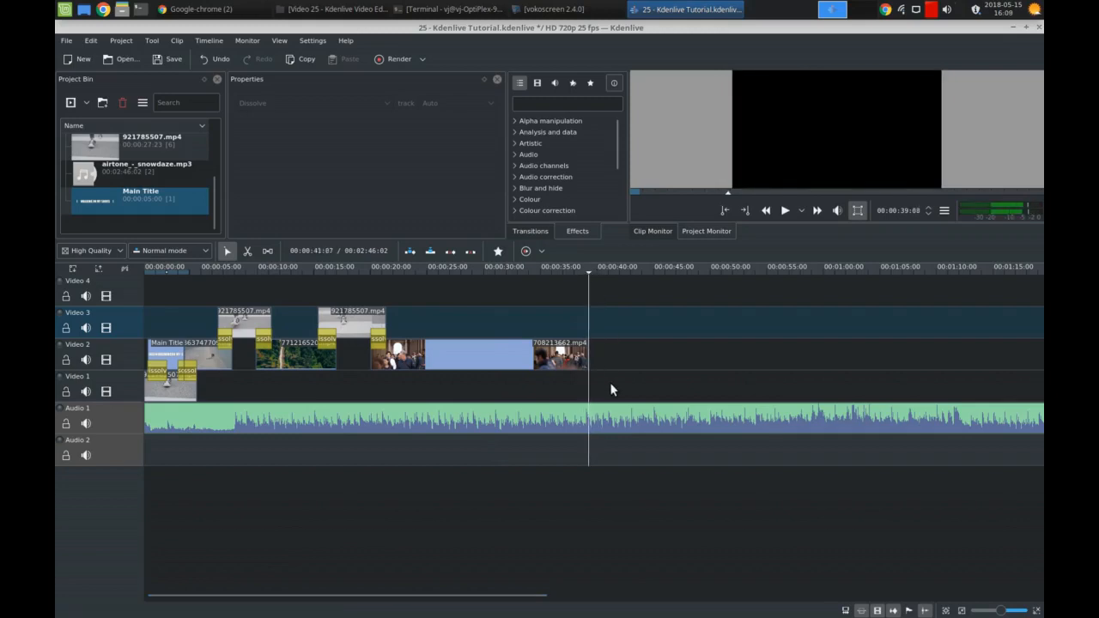
pyautogui.press('x')
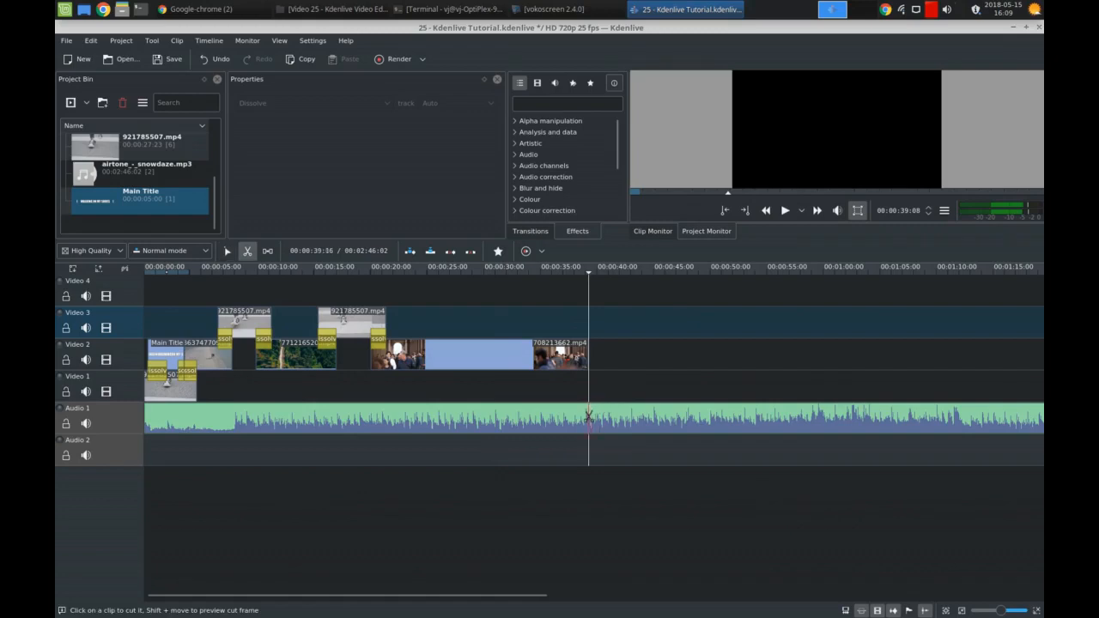
pyautogui.click(588, 418)
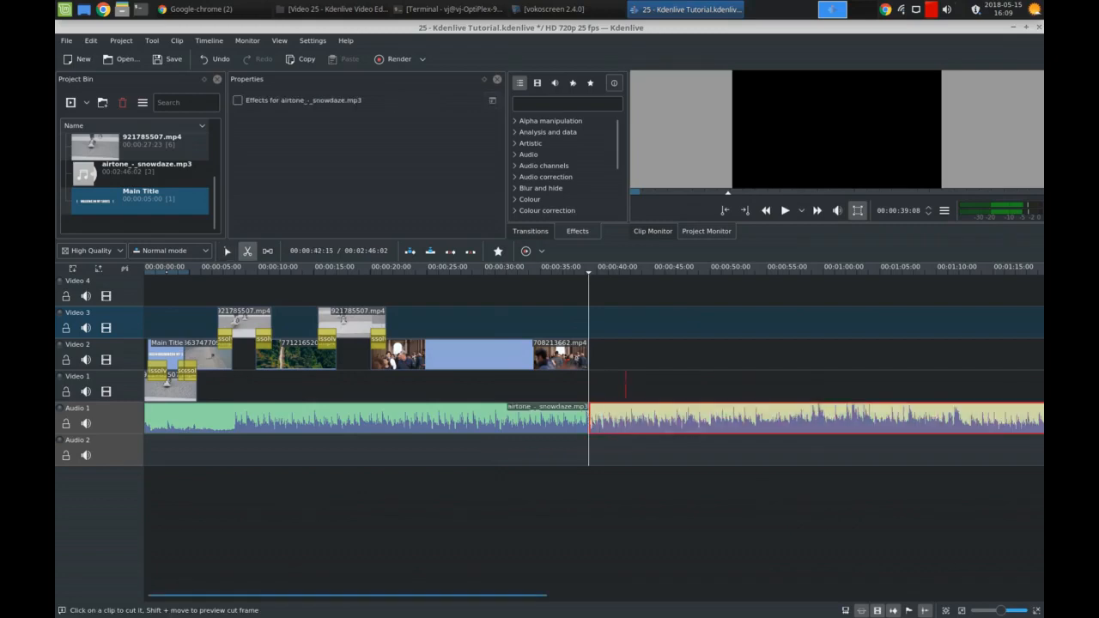
pyautogui.press('s')
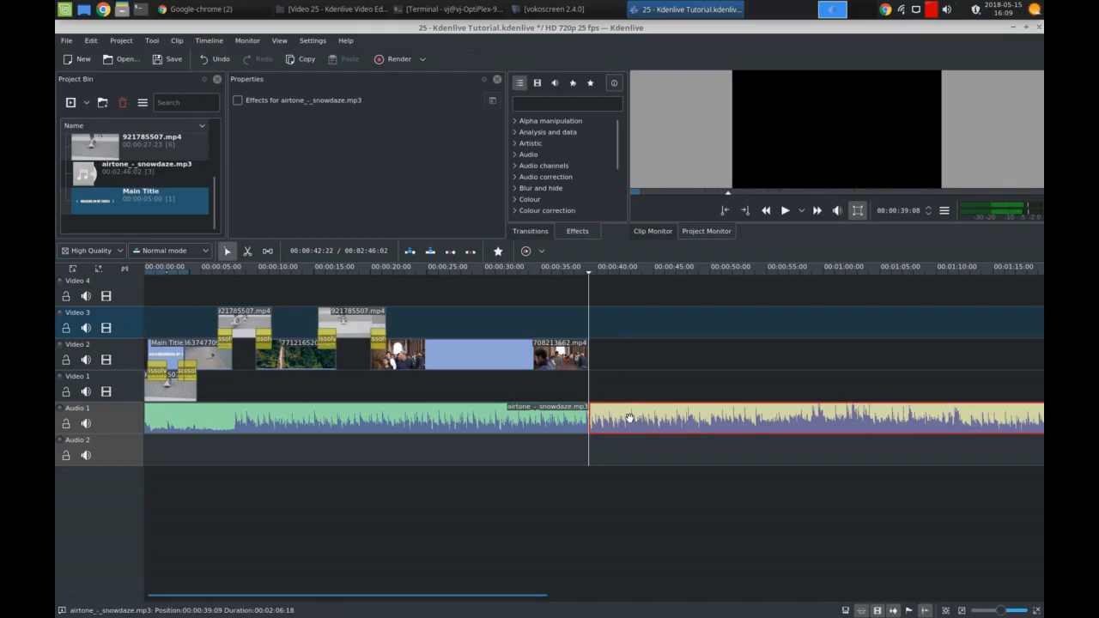
pyautogui.press('Delete')
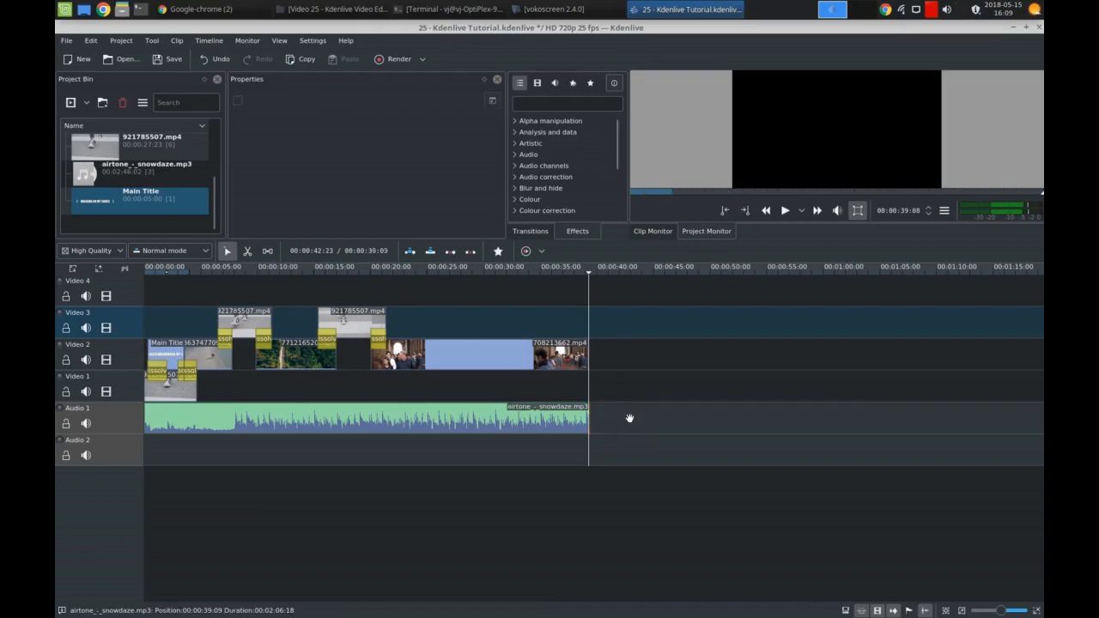
# Check the whole timeline for leftover clips and return the playhead to the start of the project.
pyautogui.scroll(-4, 629, 418)
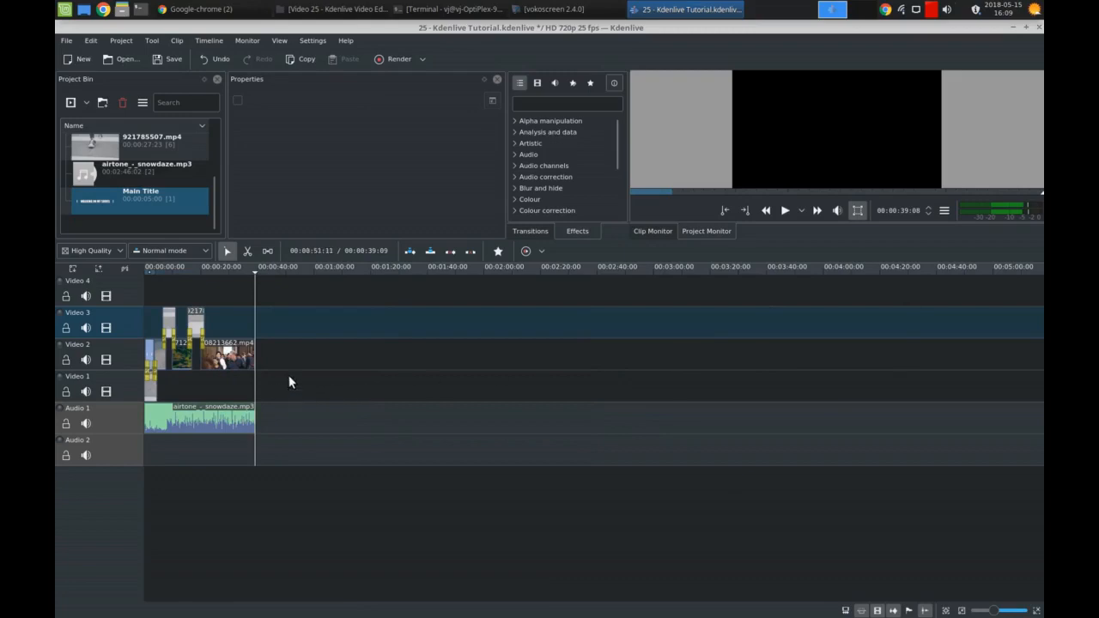
pyautogui.scroll(4, 288, 378)
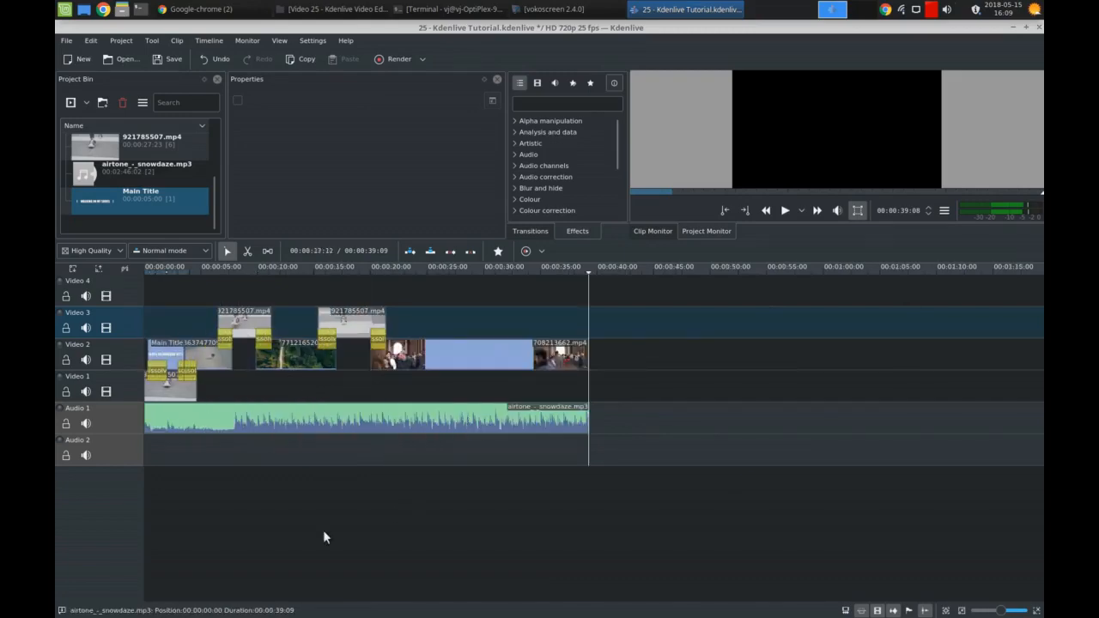
pyautogui.click(290, 537)
pyautogui.click(179, 288)
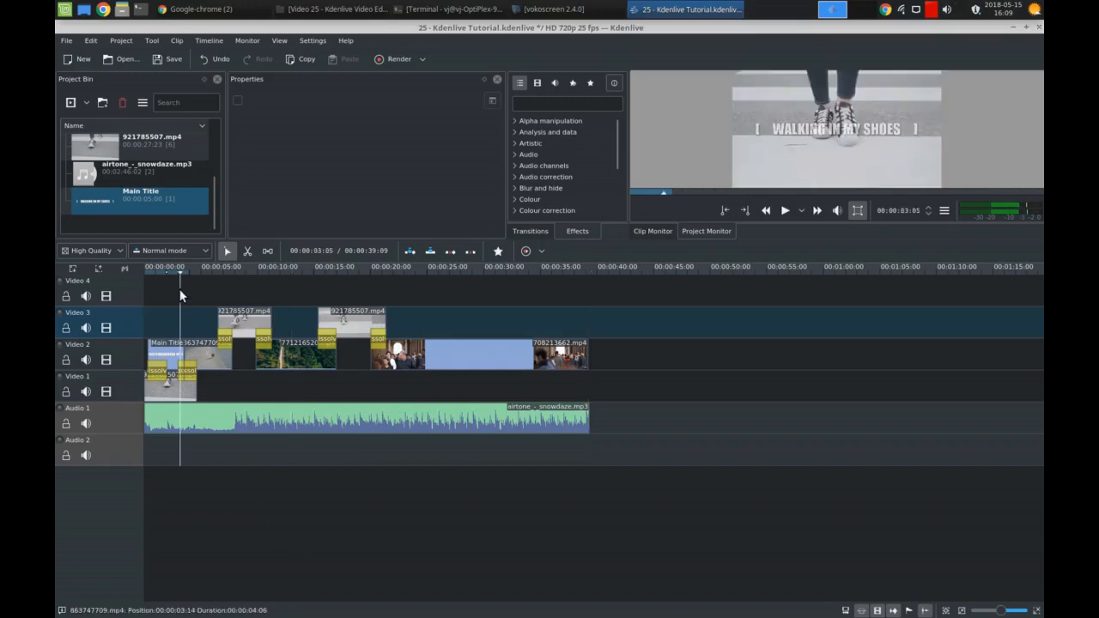
pyautogui.click(130, 278)
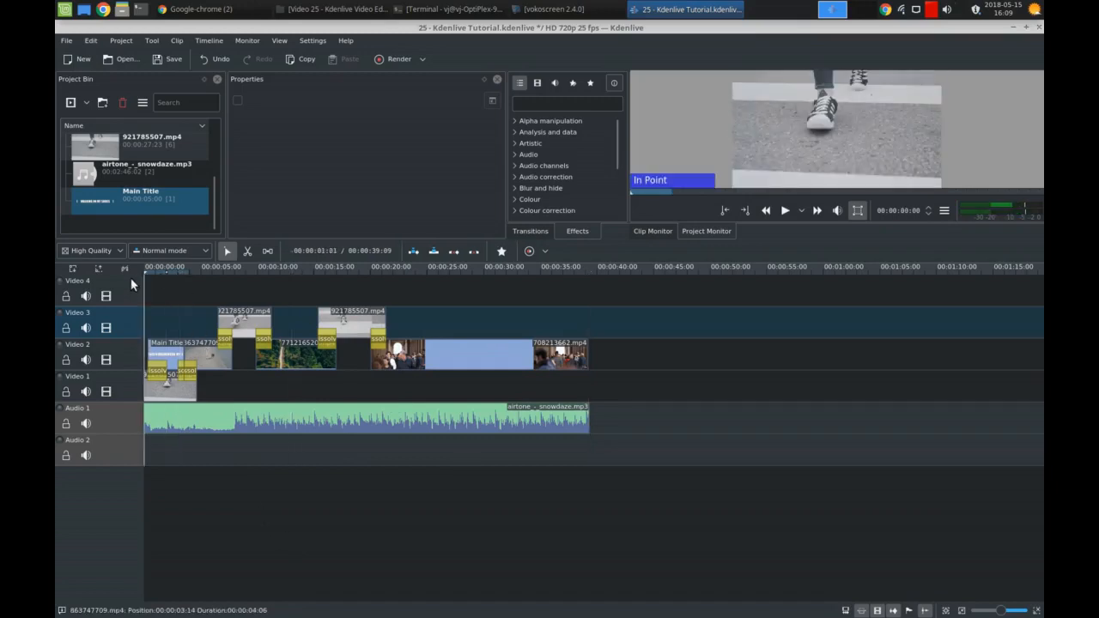
# Save the project and set up its render in the MP4 (H264/AAC) format with more options shown.
pyautogui.click(178, 62)
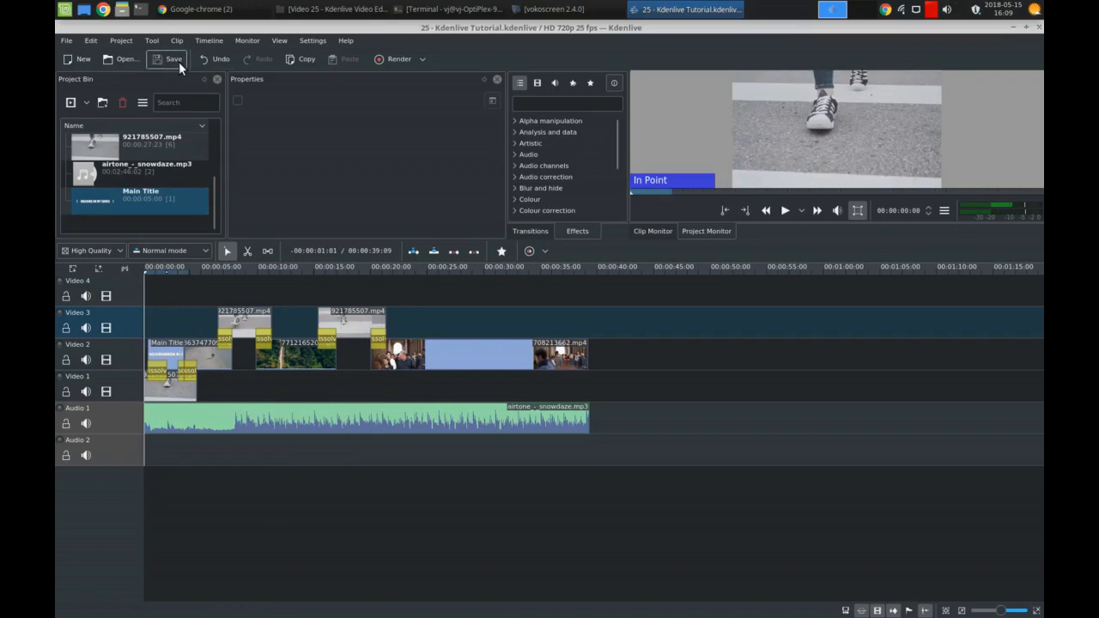
pyautogui.click(390, 59)
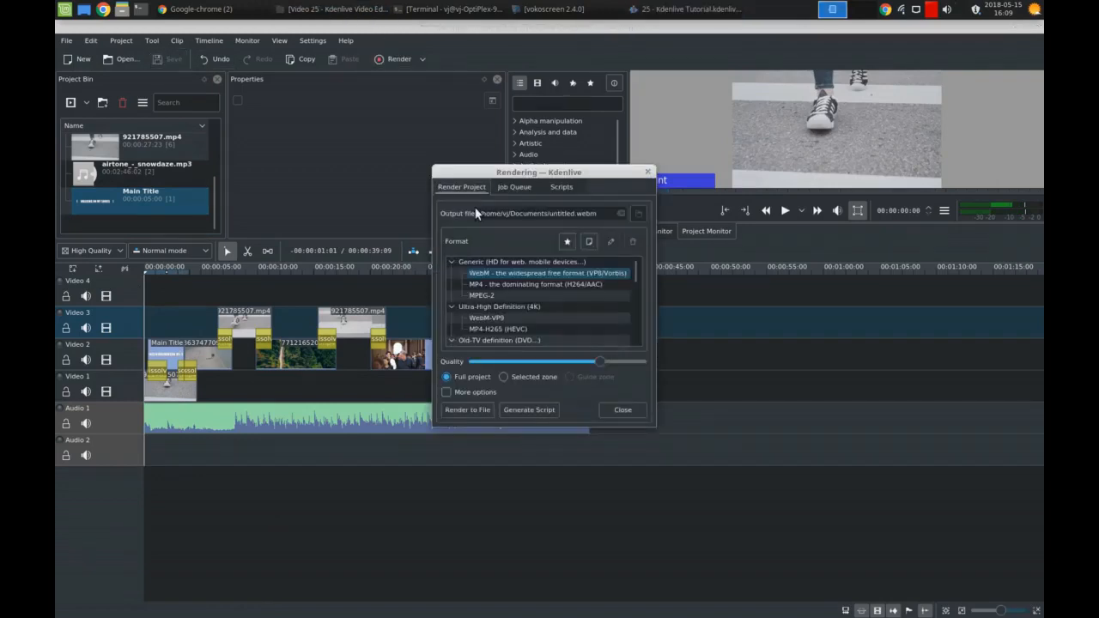
pyautogui.click(506, 284)
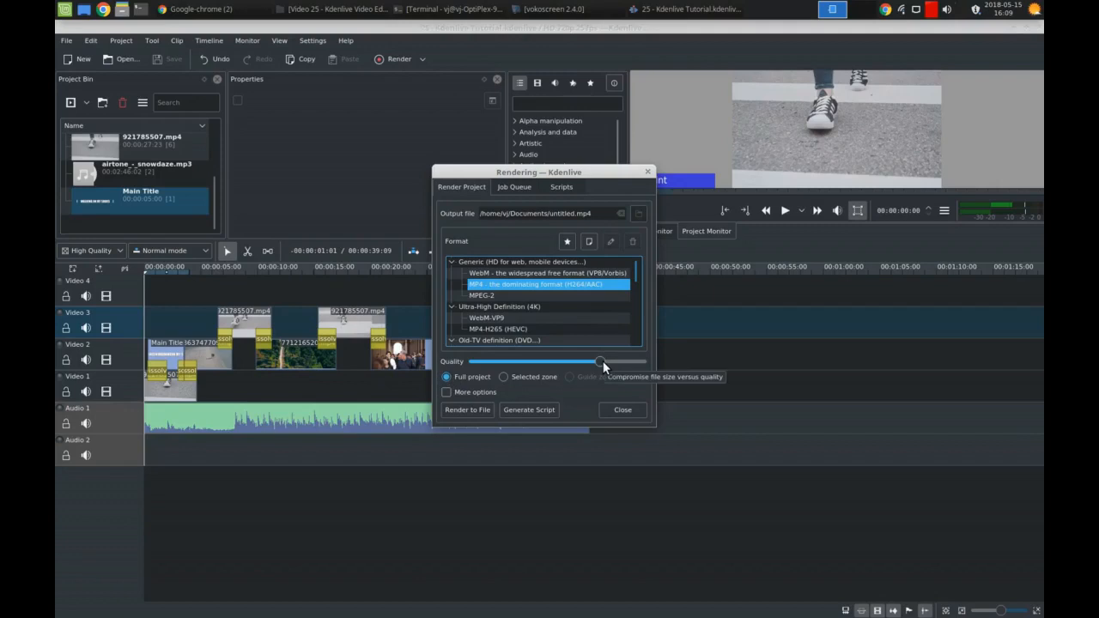
pyautogui.click(447, 392)
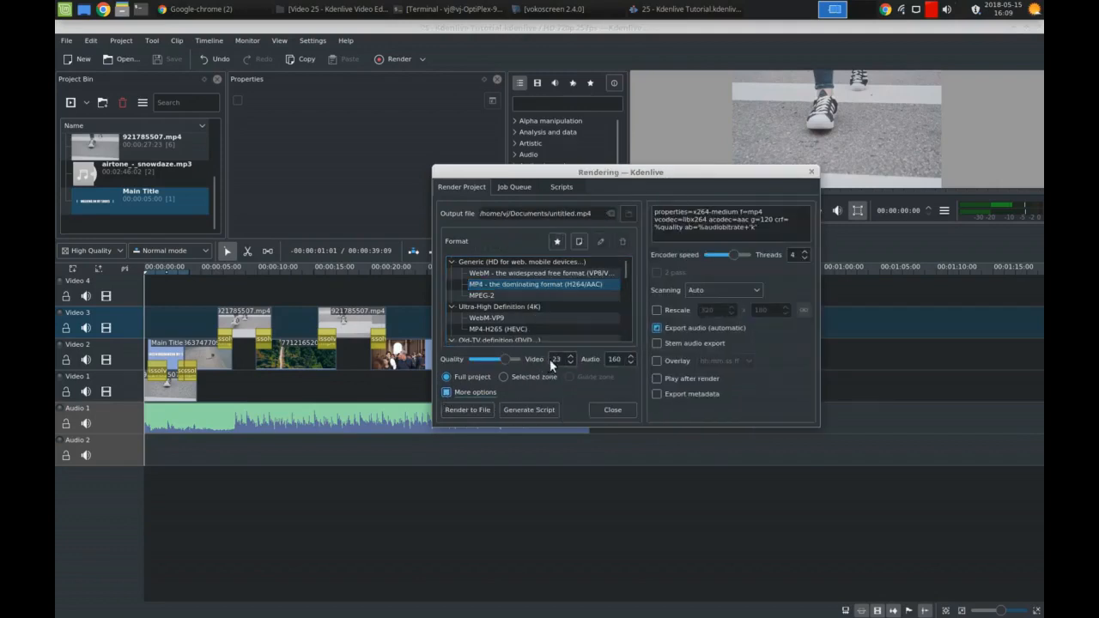
# Try other render quality levels and bring the quality back to video 23 and audio 160.
pyautogui.moveTo(506, 361); pyautogui.dragTo(523, 363)
pyautogui.moveTo(514, 360); pyautogui.dragTo(505, 360)
pyautogui.moveTo(511, 361); pyautogui.dragTo(510, 360)
# Browse for the render's output location to the Video 25 - Kdenlive Video Editing Lesson folder under Raw Videos/Projects.
pyautogui.click(628, 213)
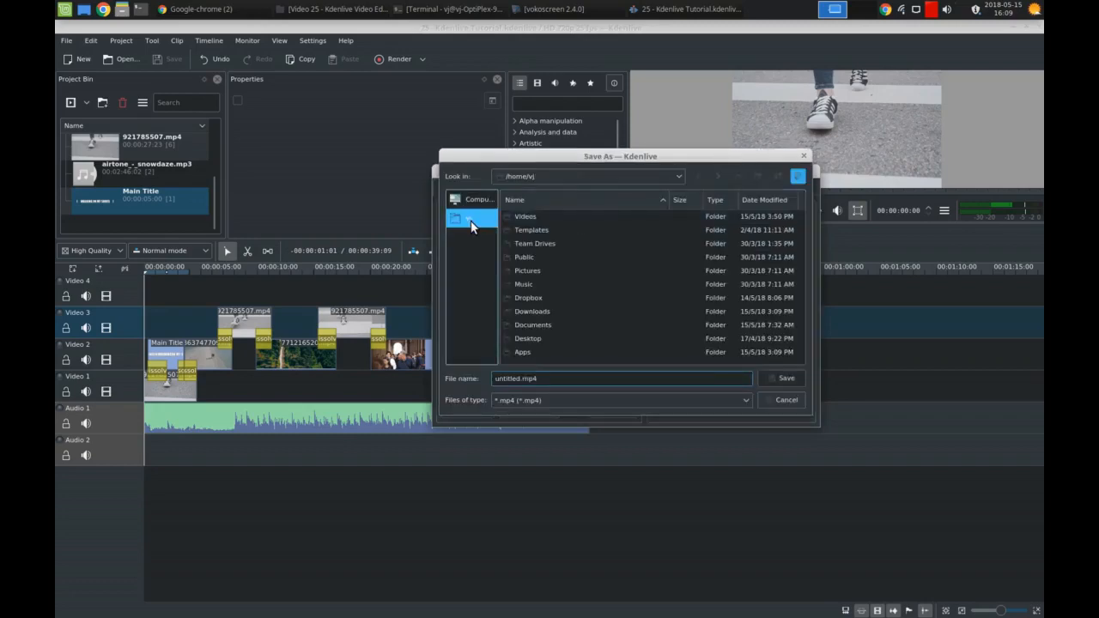
pyautogui.click(525, 216)
pyautogui.click(528, 211)
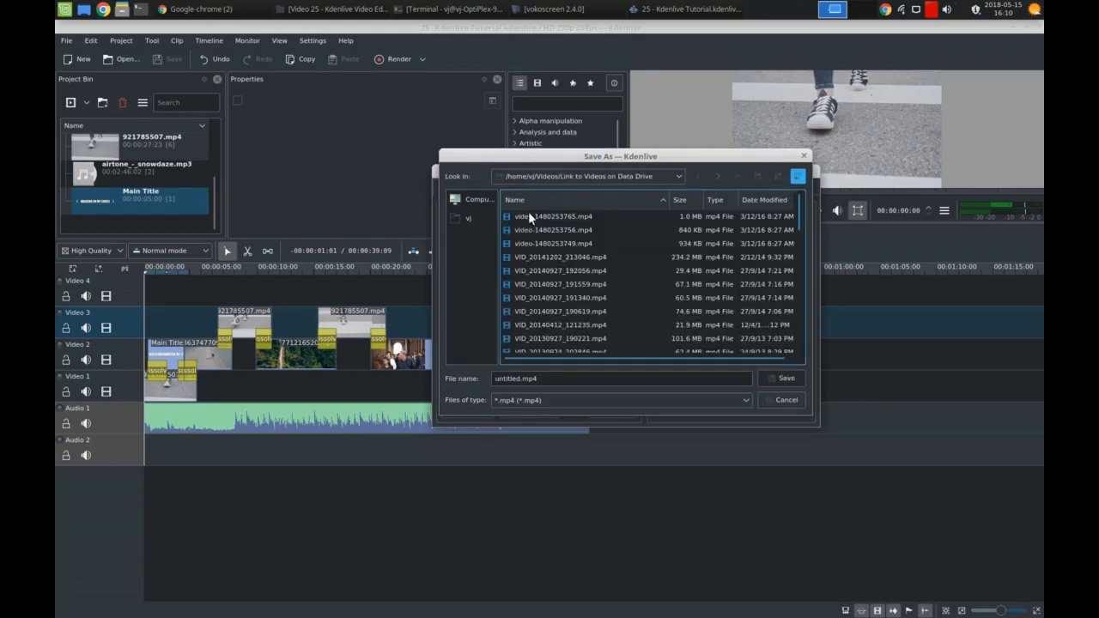
pyautogui.scroll(-10, 555, 218)
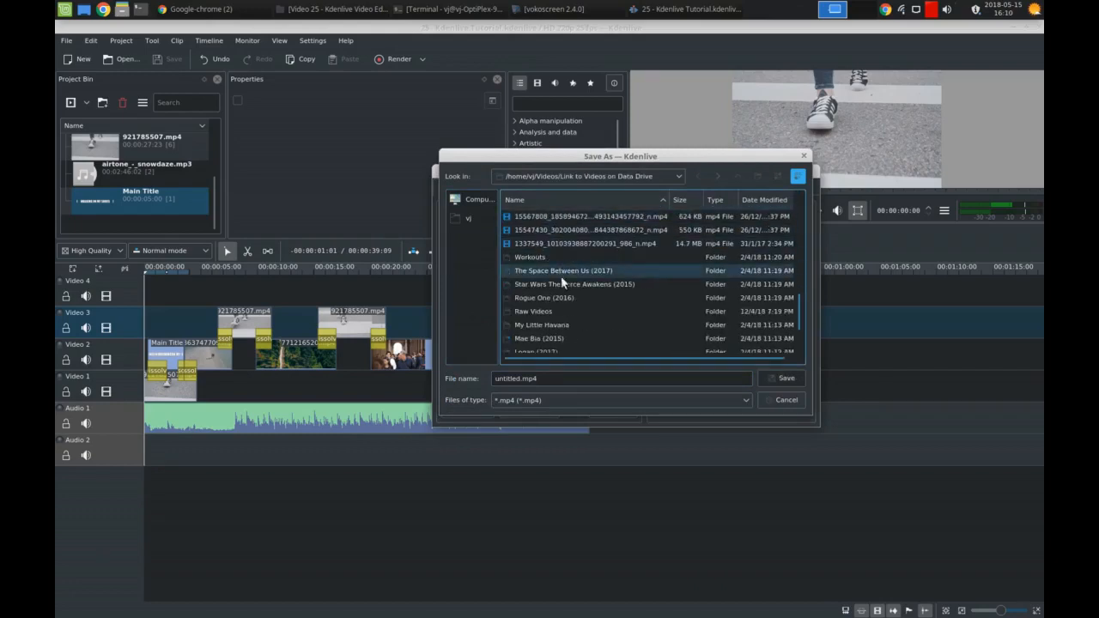
pyautogui.click(561, 309)
pyautogui.click(560, 221)
pyautogui.click(560, 220)
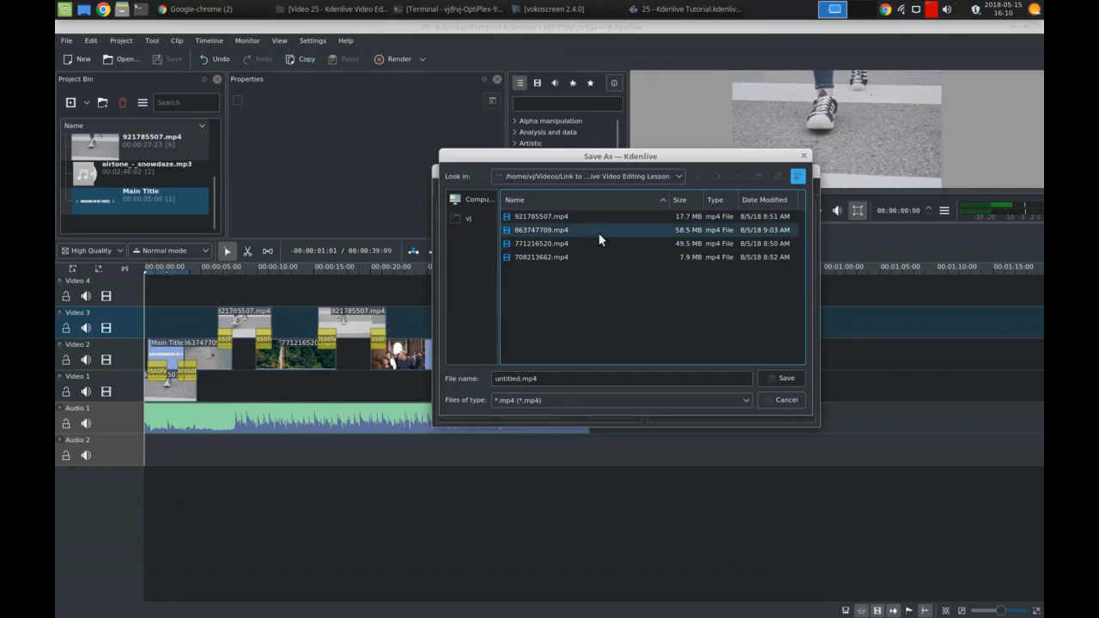
pyautogui.click(734, 176)
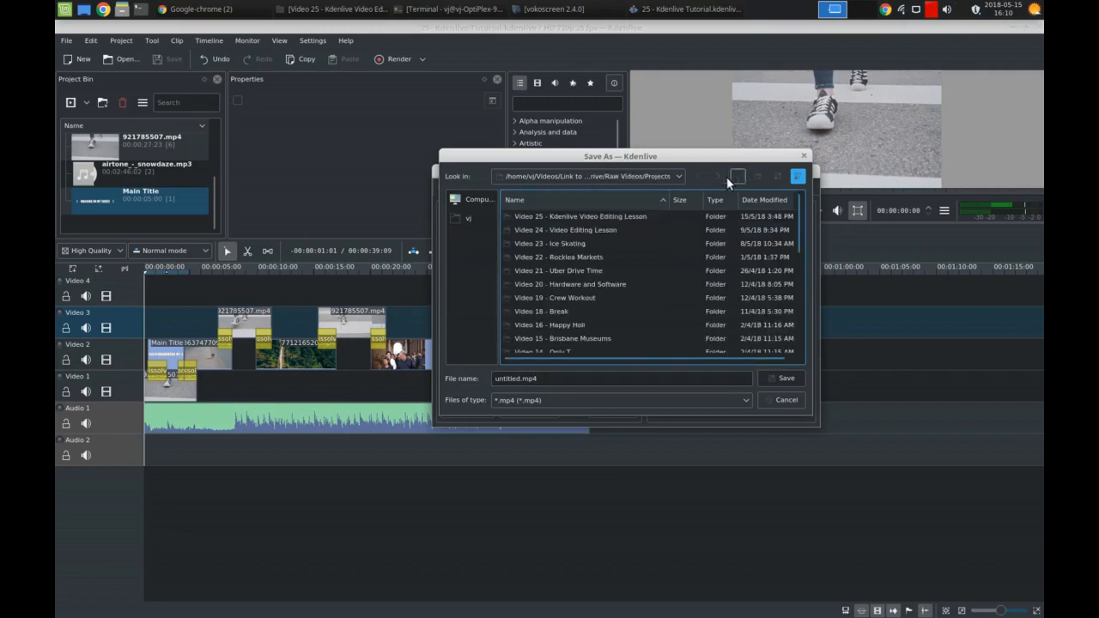
pyautogui.click(586, 218)
# Name the output file 25-Kdenlive tutorial.mp4 and start rendering the full project to it.
pyautogui.click(549, 378)
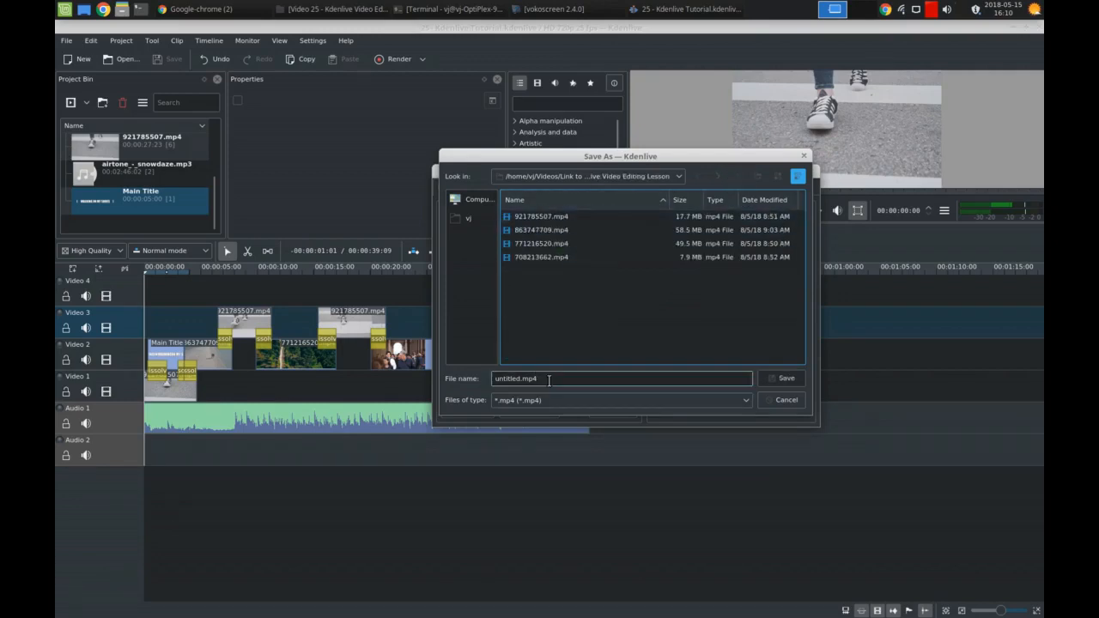
pyautogui.press('Delete')
pyautogui.press('Delete')
pyautogui.press('Delete')
pyautogui.press('Delete')
pyautogui.press('Delete')
pyautogui.press('Delete')
pyautogui.press('Delete')
pyautogui.press('Delete')
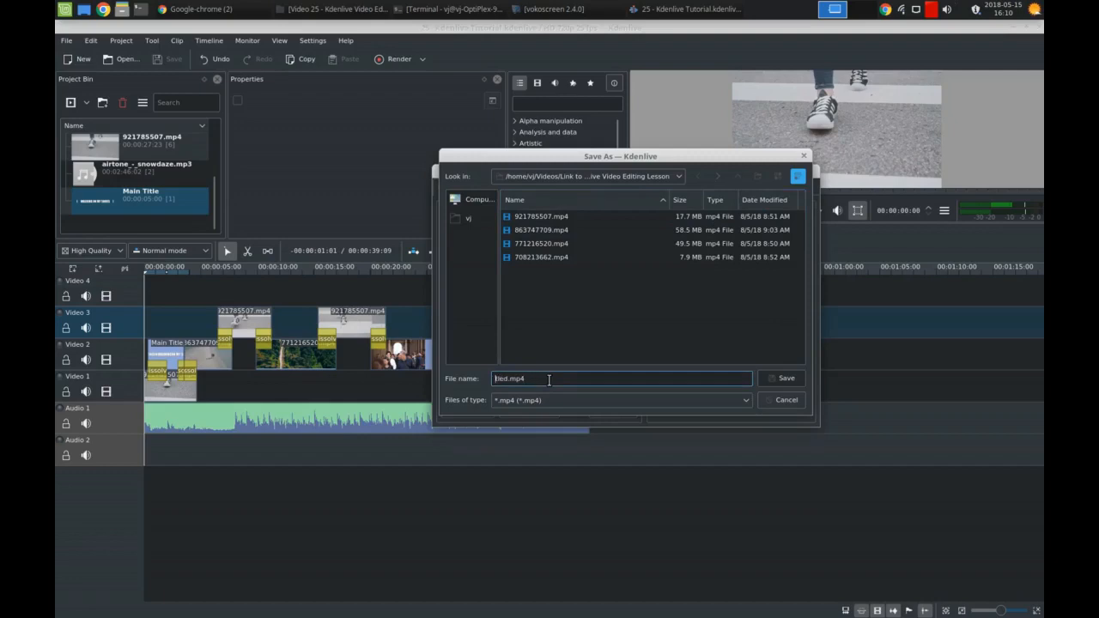
pyautogui.write('Kdenlive')
pyautogui.write('25')
pyautogui.write('-')
pyautogui.press('Right')
pyautogui.press('Right')
pyautogui.press('Right')
pyautogui.write('tutorial')
pyautogui.click(769, 379)
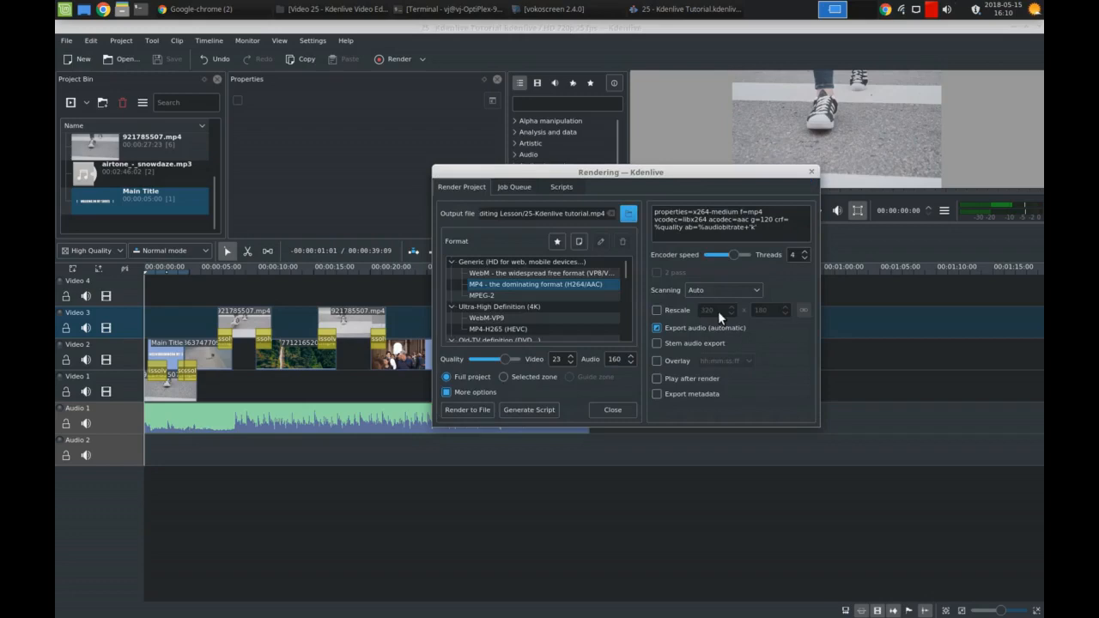
pyautogui.click(481, 409)
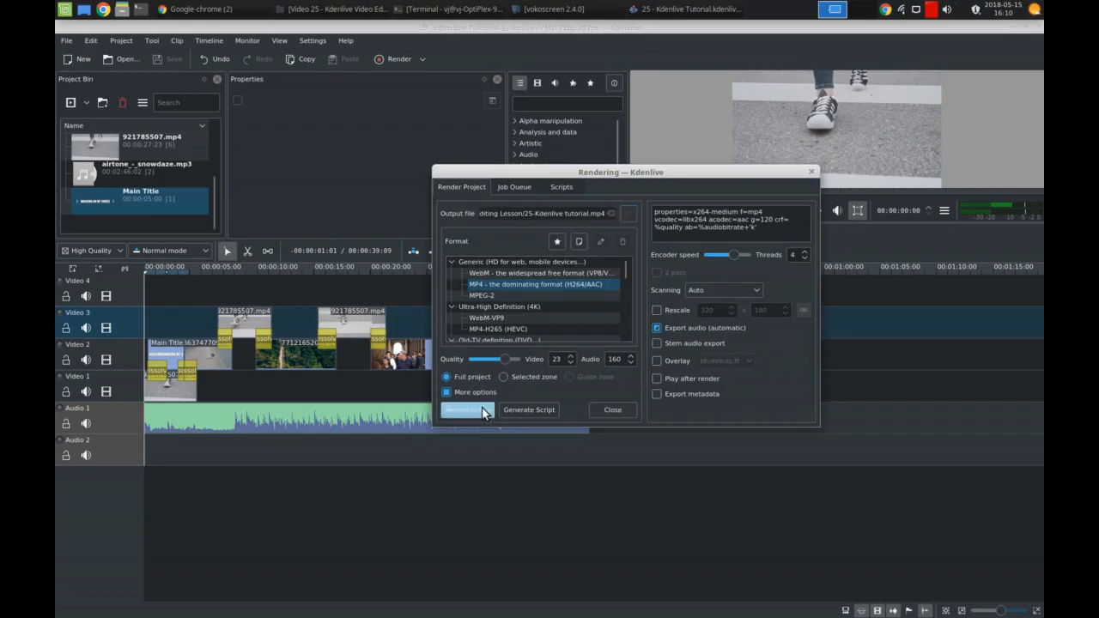